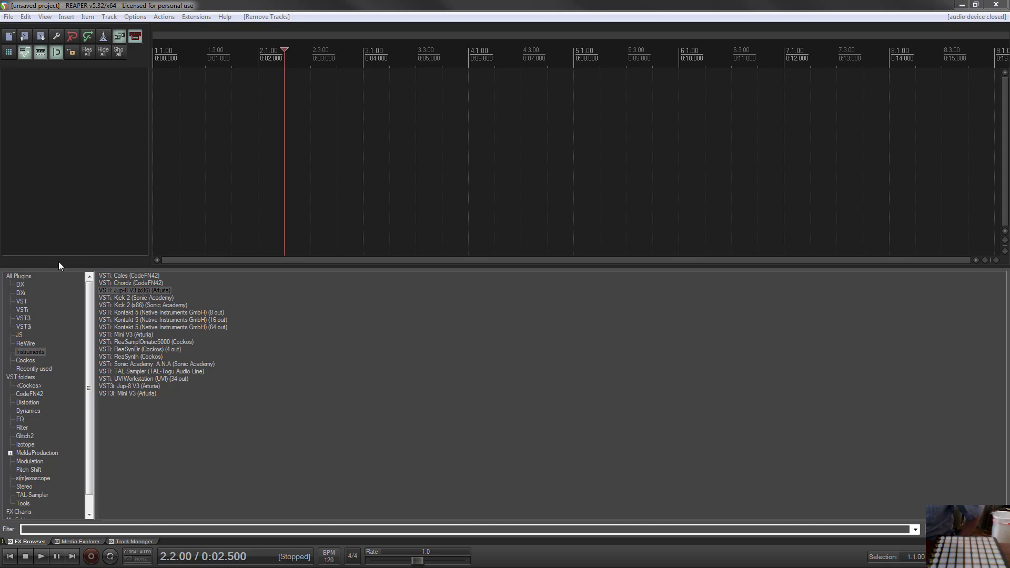
Open the MIDI Devices page of the REAPER preferences.
left_click(132, 17)
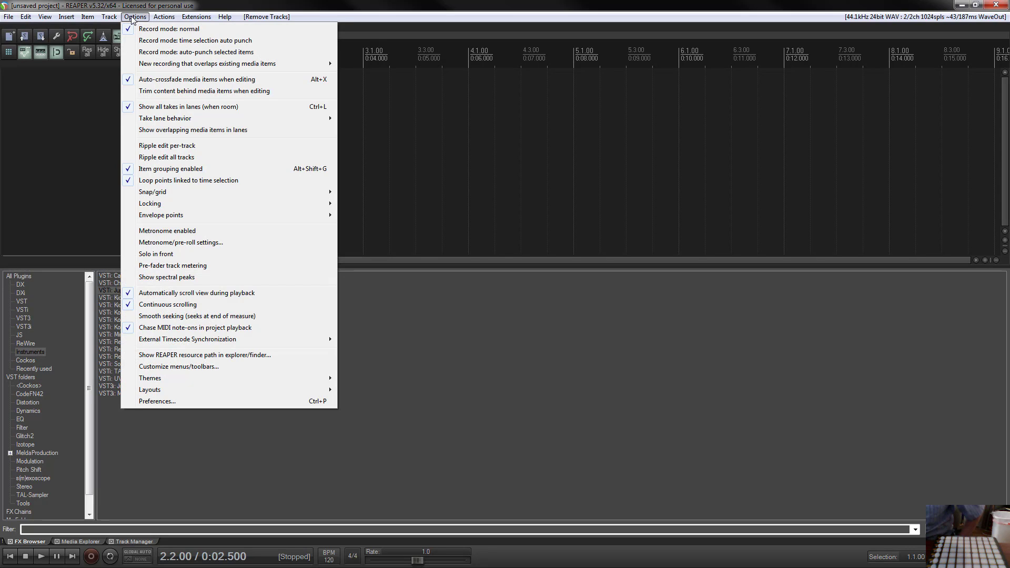
left_click(179, 402)
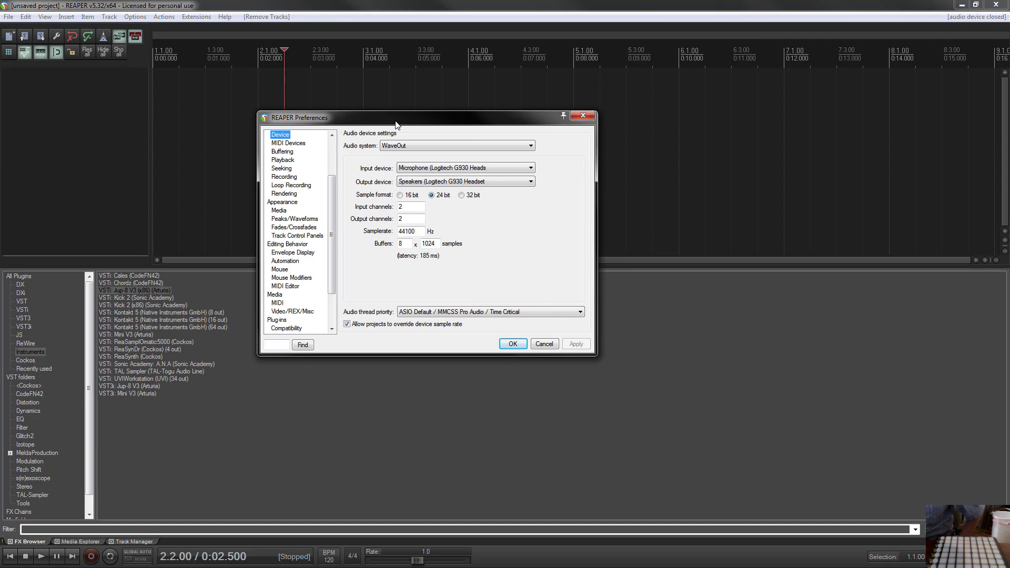
scroll(327, 197, "up", 3)
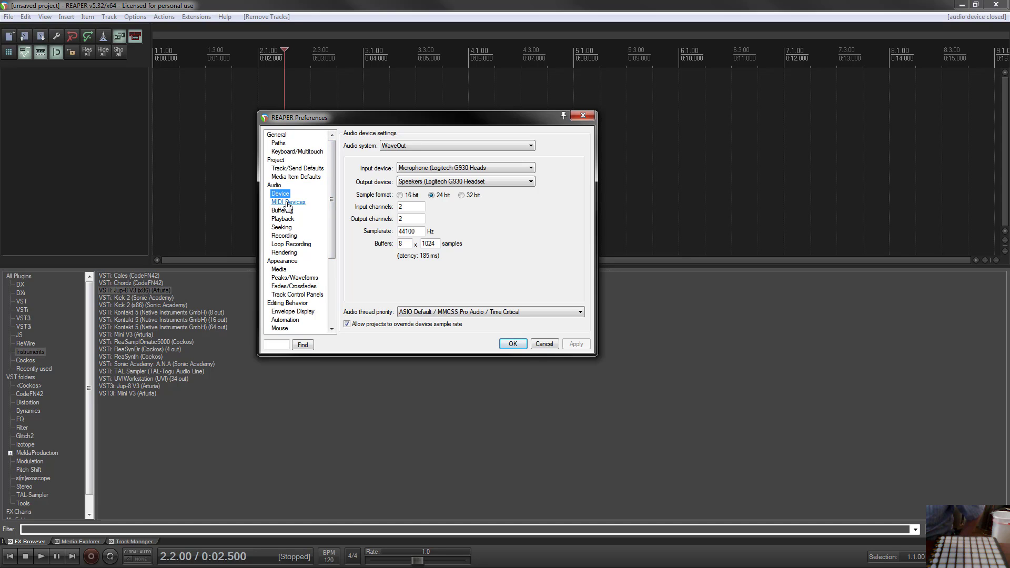
left_click(287, 204)
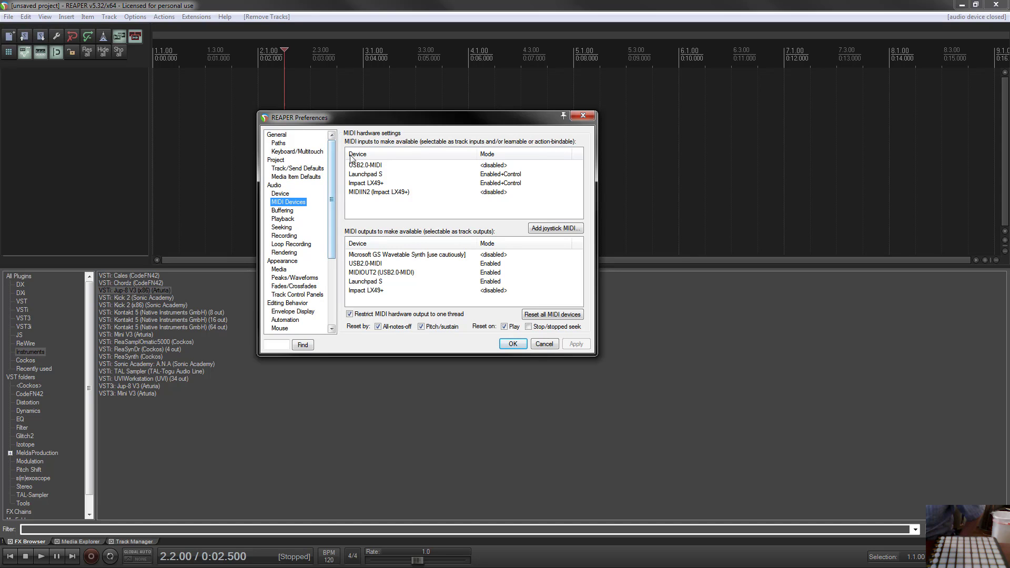
Examine the Launchpad S MIDI input configuration, including whether input and control messages are enabled.
left_click(367, 178)
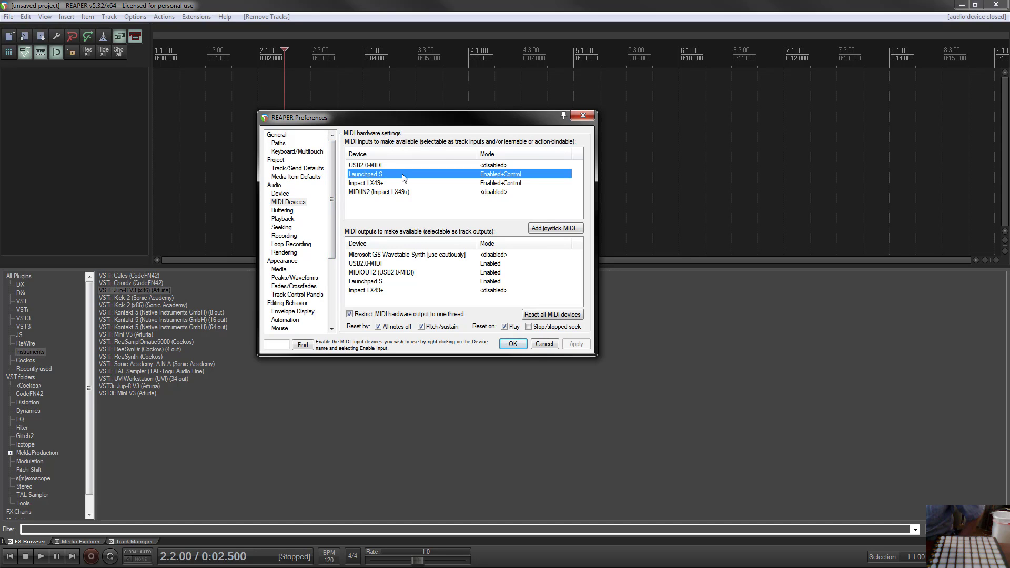
left_click(373, 284)
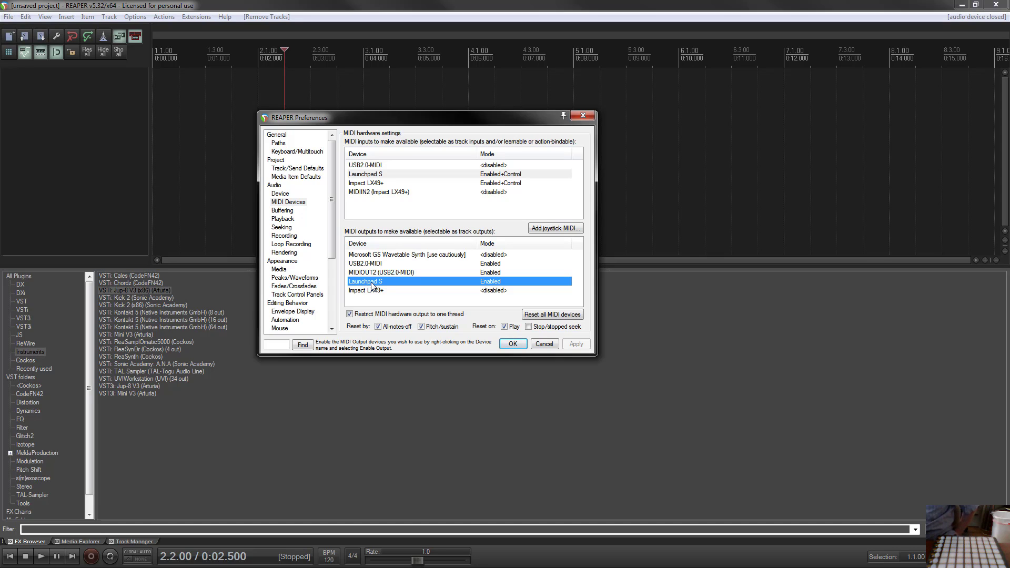
left_click(368, 174)
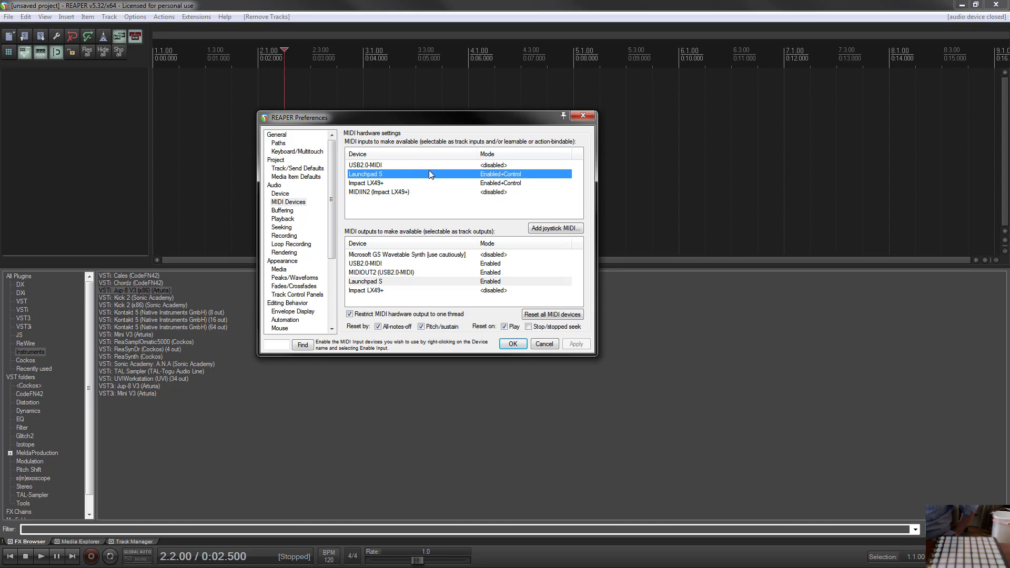
right_click(416, 174)
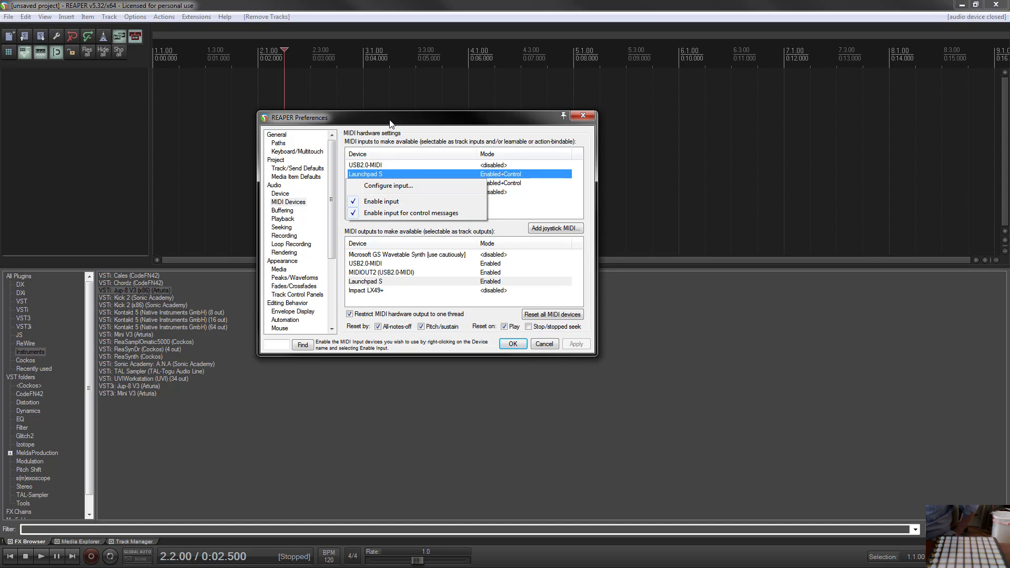
left_click(368, 186)
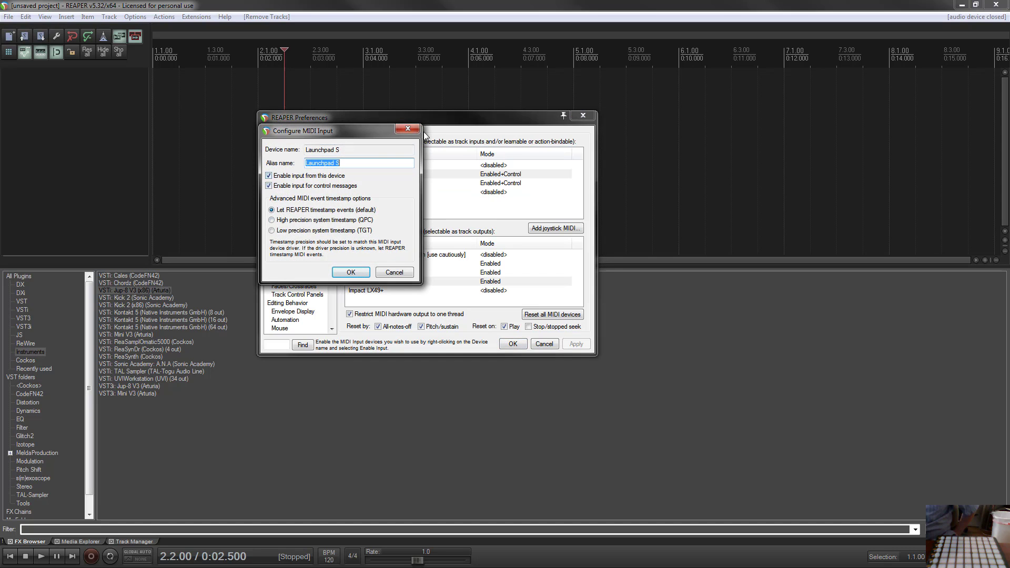
left_click(408, 129)
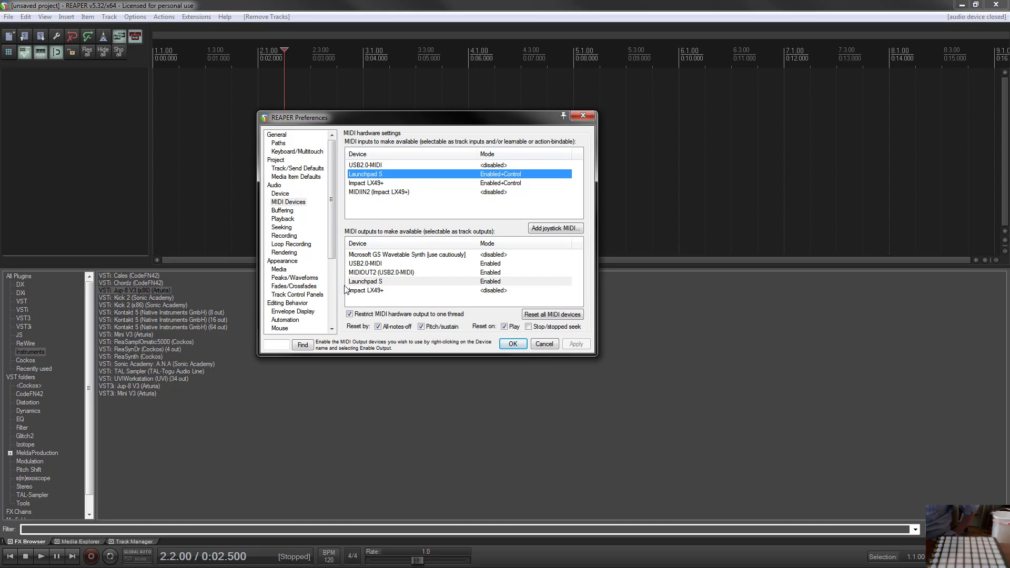
Check the Launchpad S MIDI output configuration for enabled output, and close the preferences with OK.
left_click(373, 282)
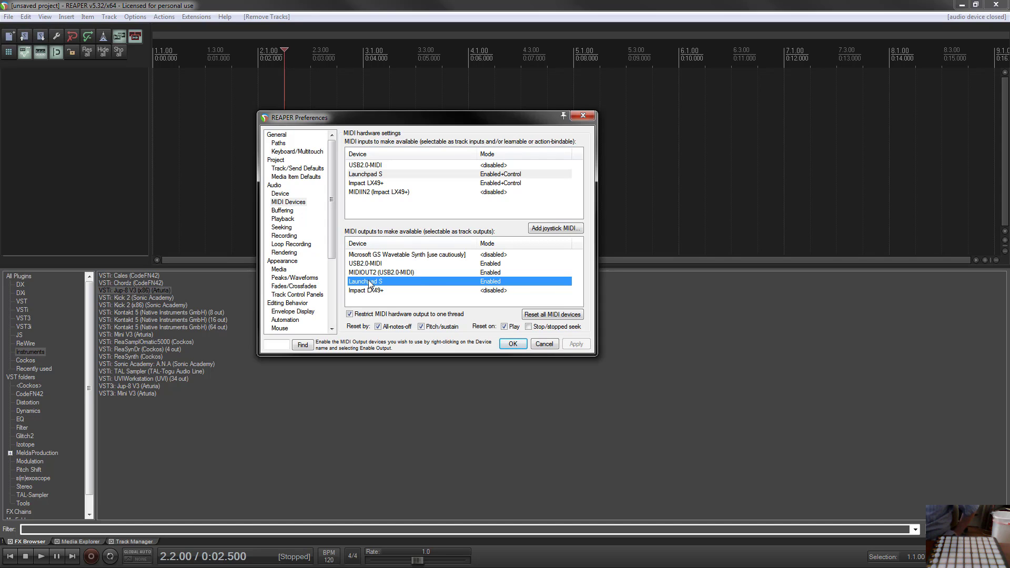
double_click(370, 282)
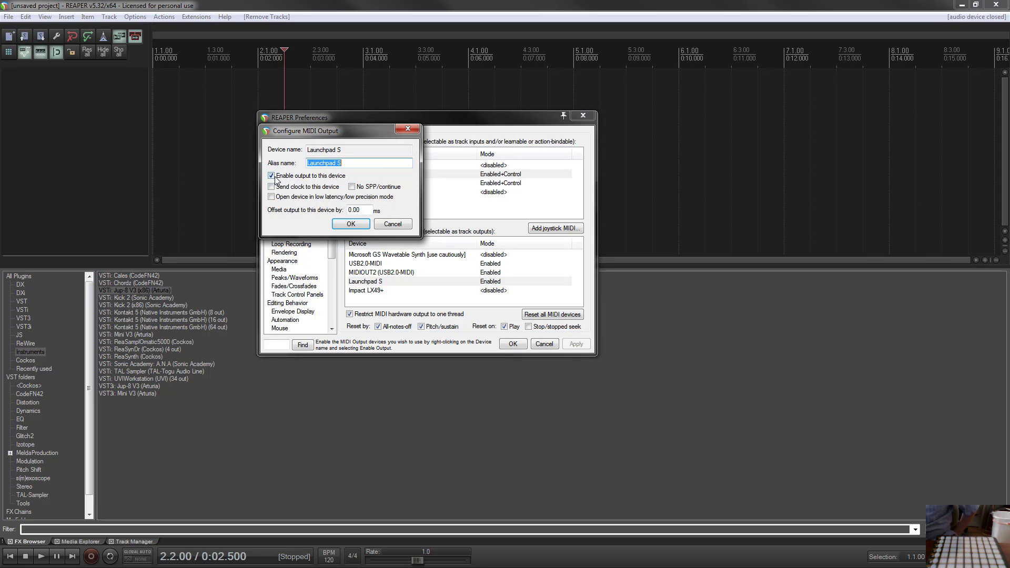
left_click(406, 129)
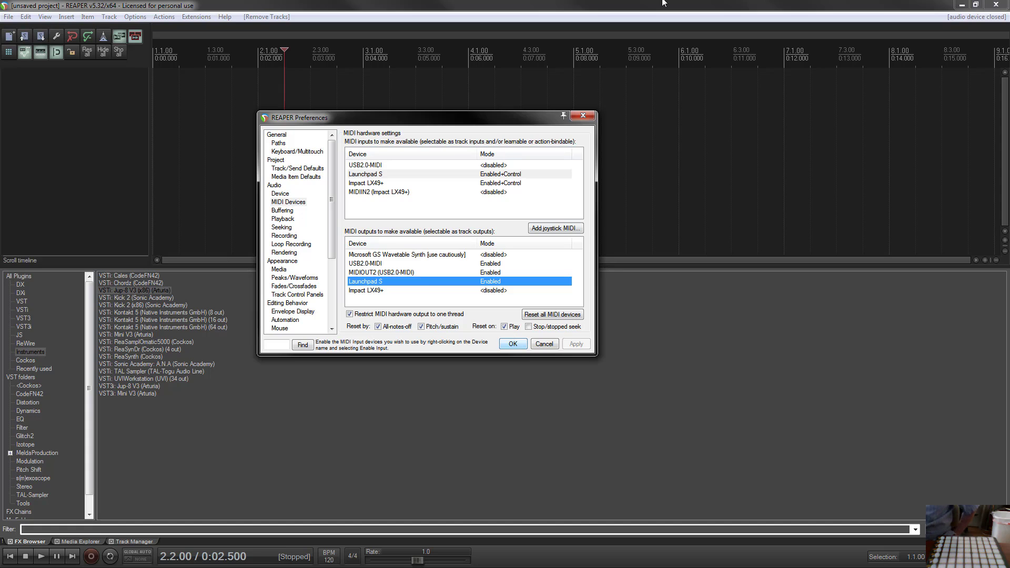
left_click(510, 348)
left_click(512, 345)
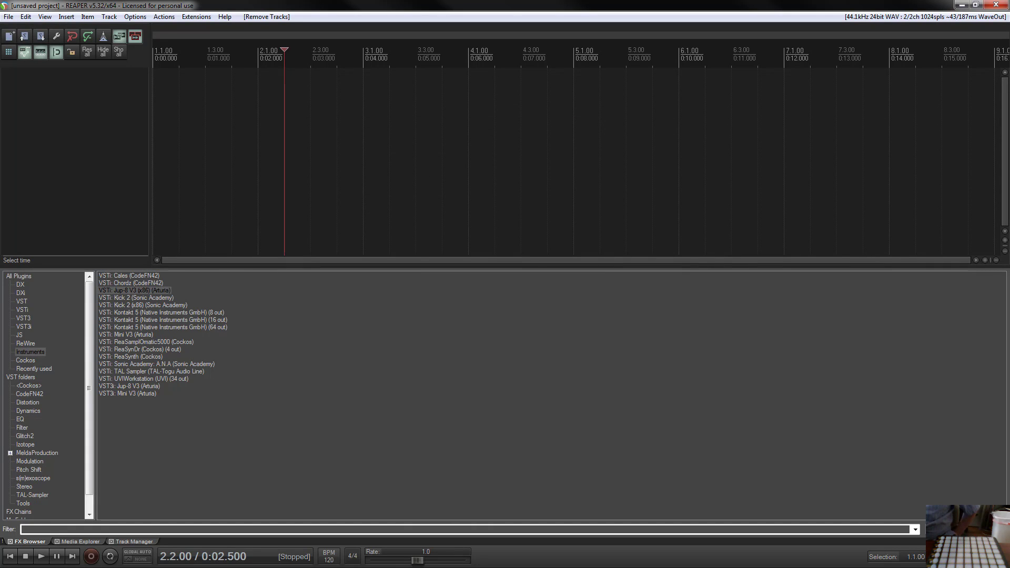
Insert the ReaSamplOmatic5000 (Cockos) virtual instrument on a new track and move its FX window clear of the track controls.
right_click(43, 101)
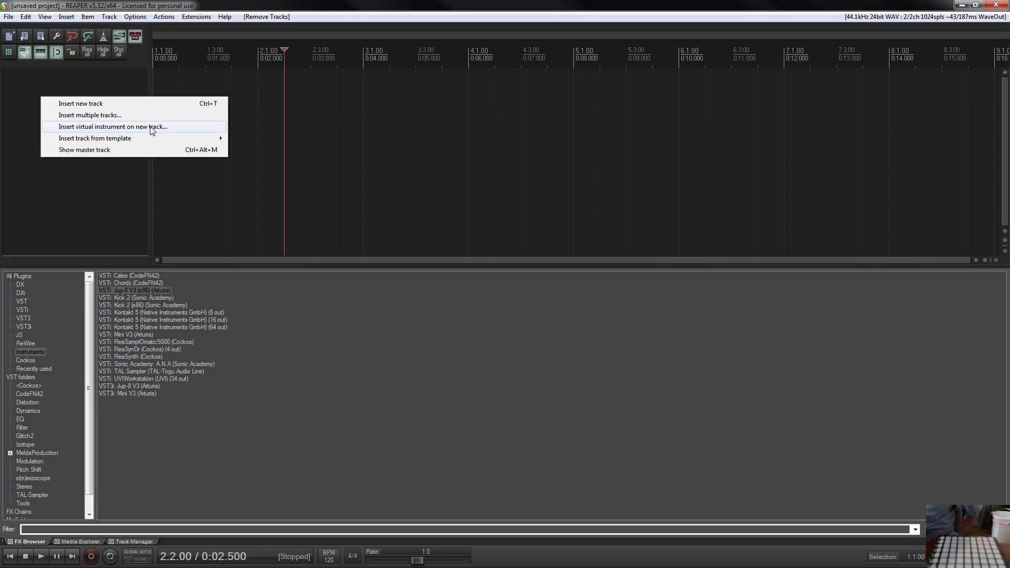
left_click(167, 126)
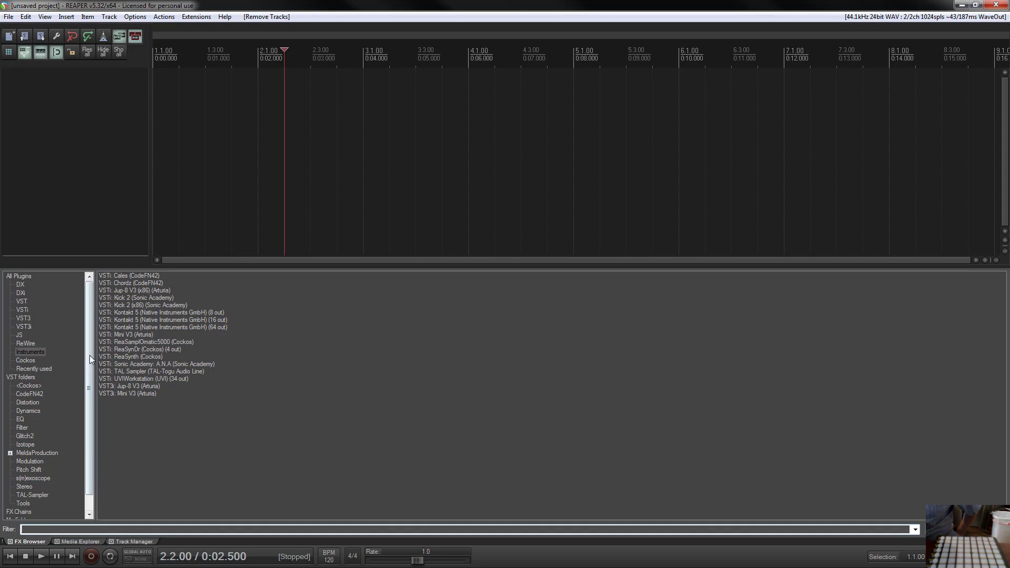
left_click(147, 342)
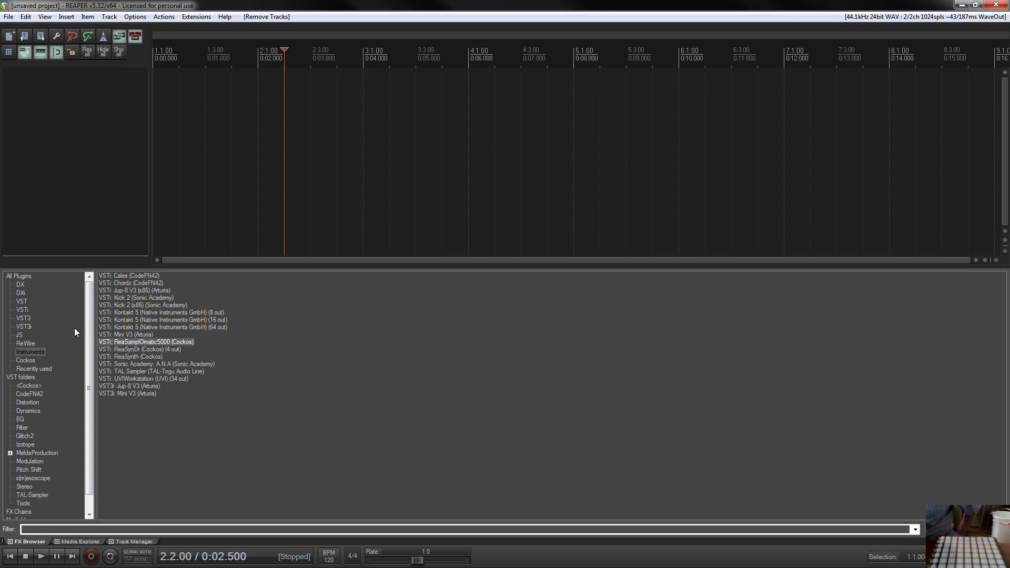
double_click(164, 341)
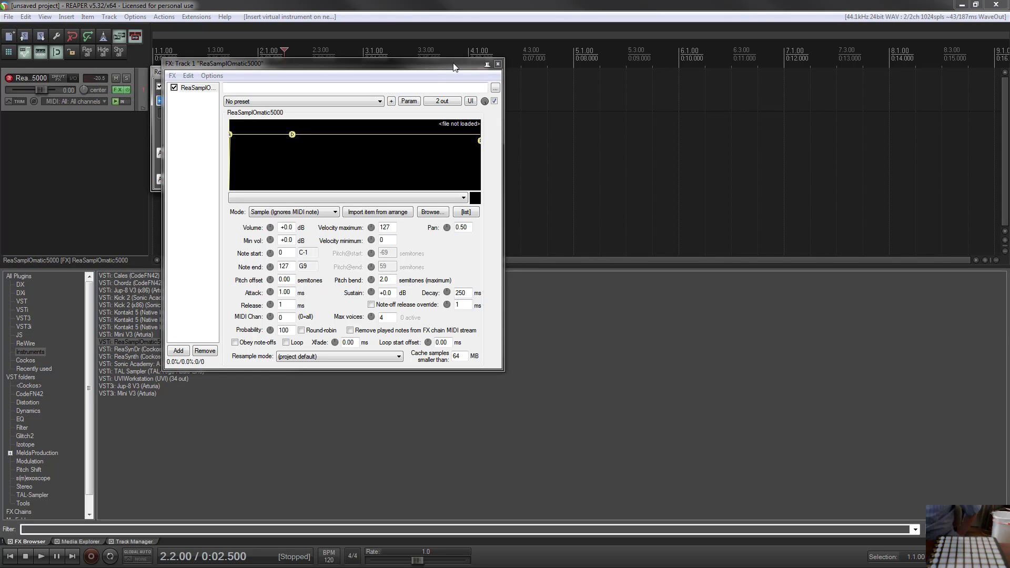
left_click_drag(454, 66, 688, 65)
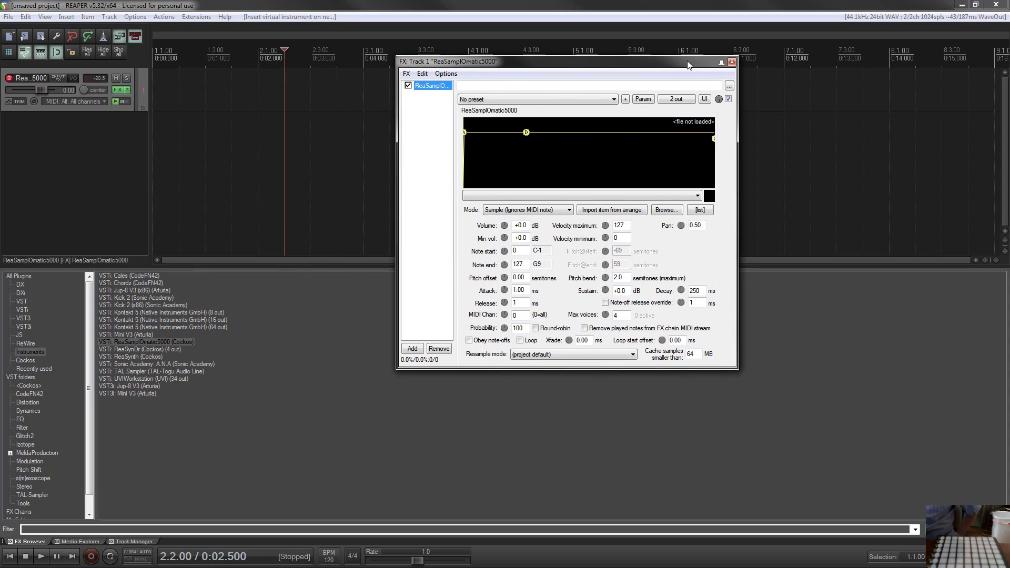
Route the ReaSamplOmatic5000 track's MIDI hardware output to Launchpad S and close the routing window.
left_click(74, 78)
left_click_drag(315, 76, 187, 83)
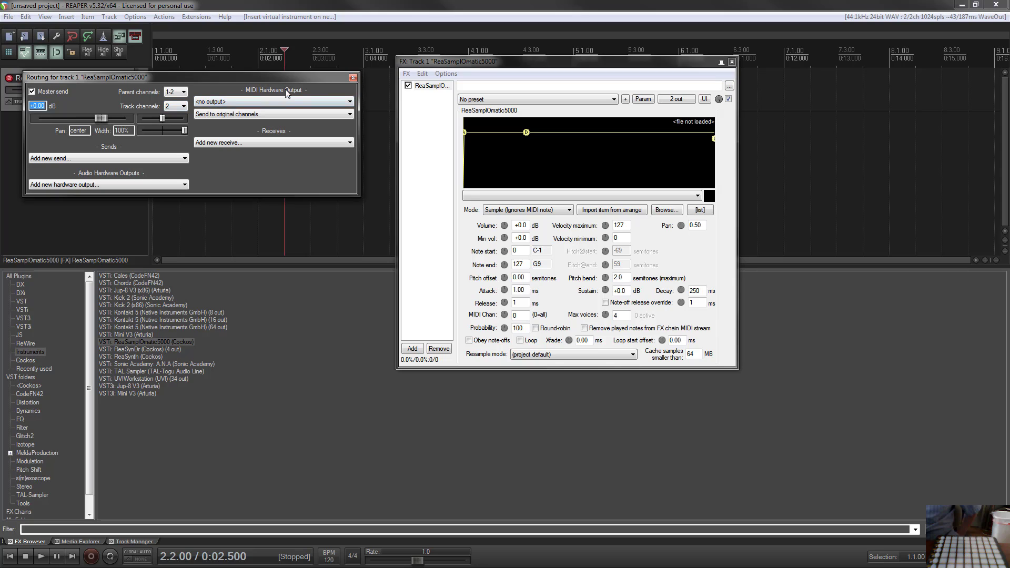
left_click(212, 102)
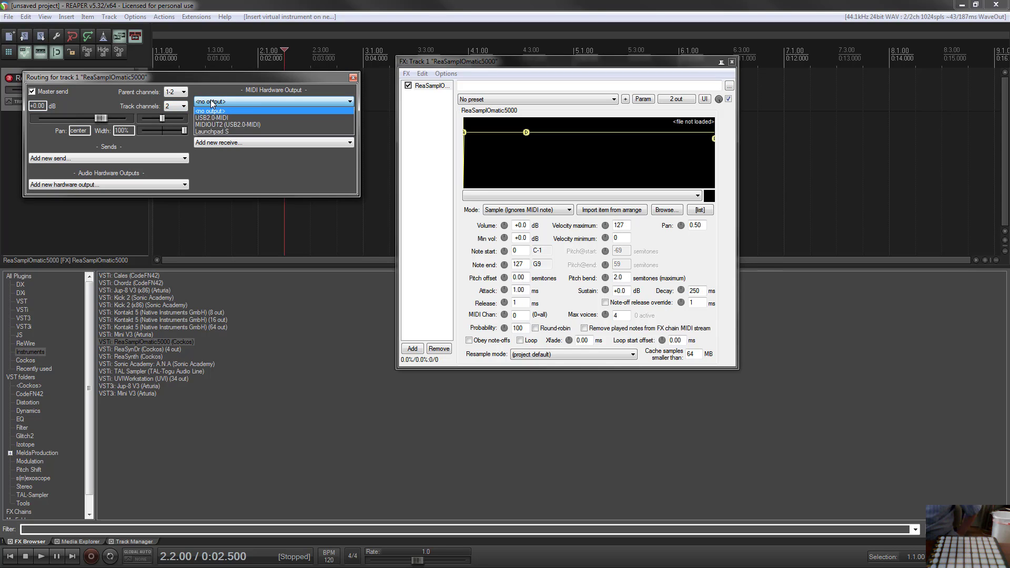
left_click(227, 133)
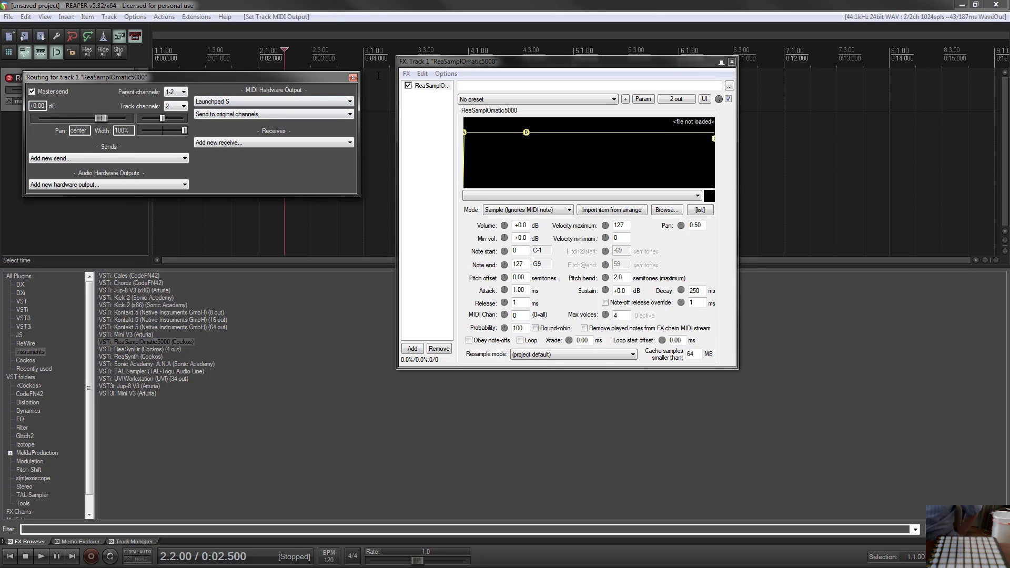
left_click(353, 77)
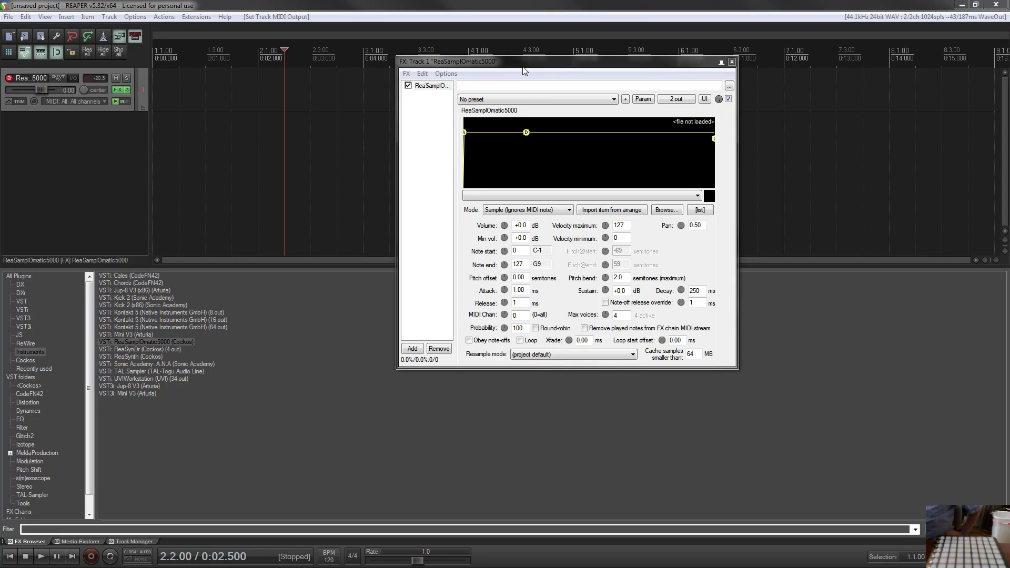
Browse the Media Explorer to Music\Samples\Ground Your Sound\Analogue Harmonies and preview A airy2.wav.
left_click_drag(486, 67, 235, 66)
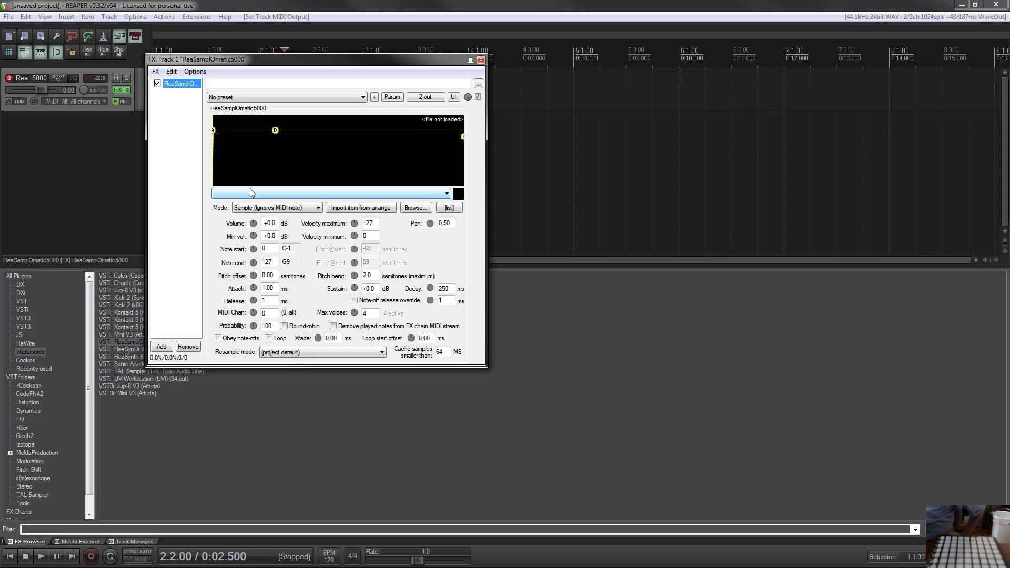
left_click_drag(251, 64, 433, 48)
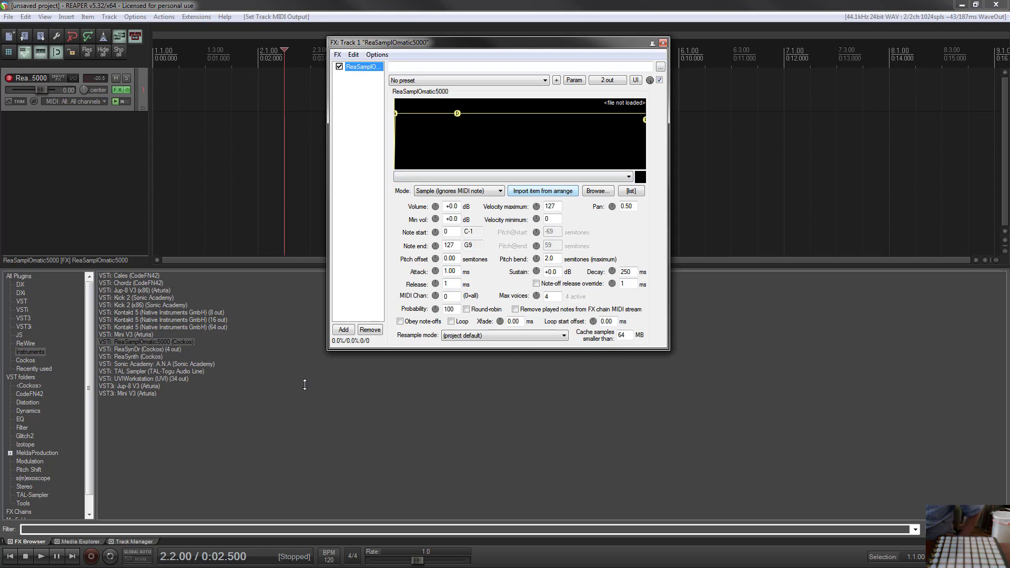
left_click(81, 540)
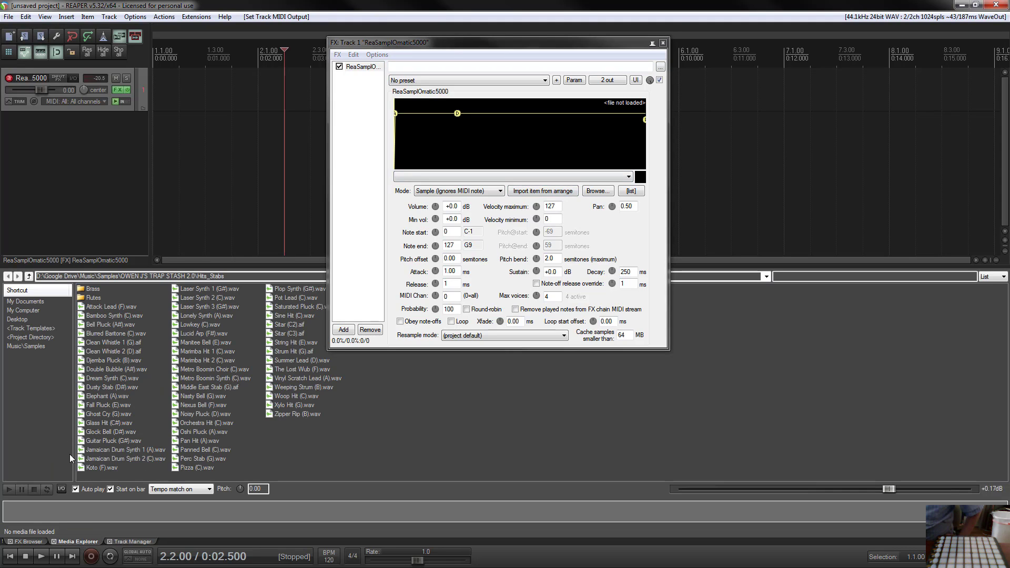
left_click(26, 345)
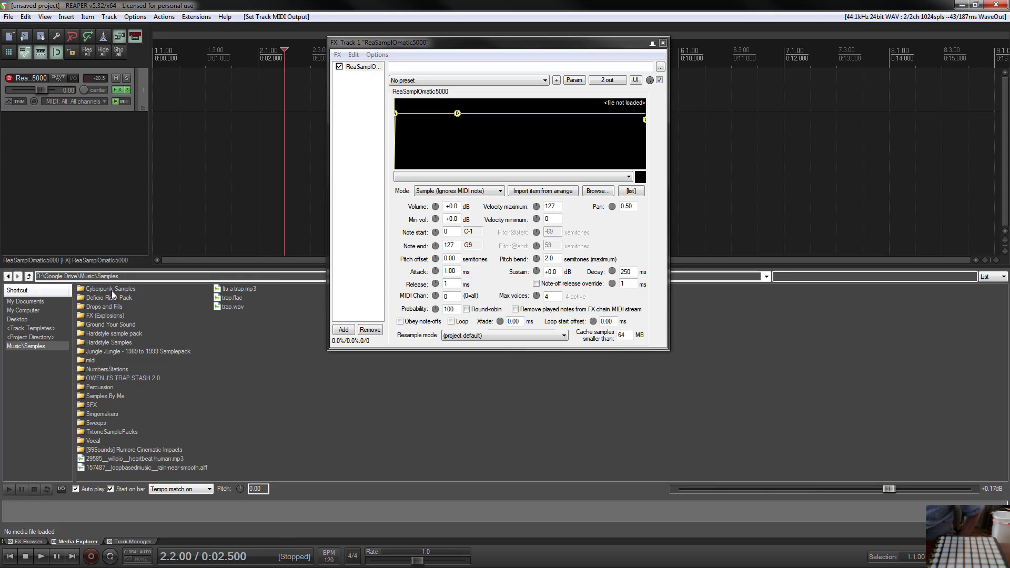
double_click(117, 324)
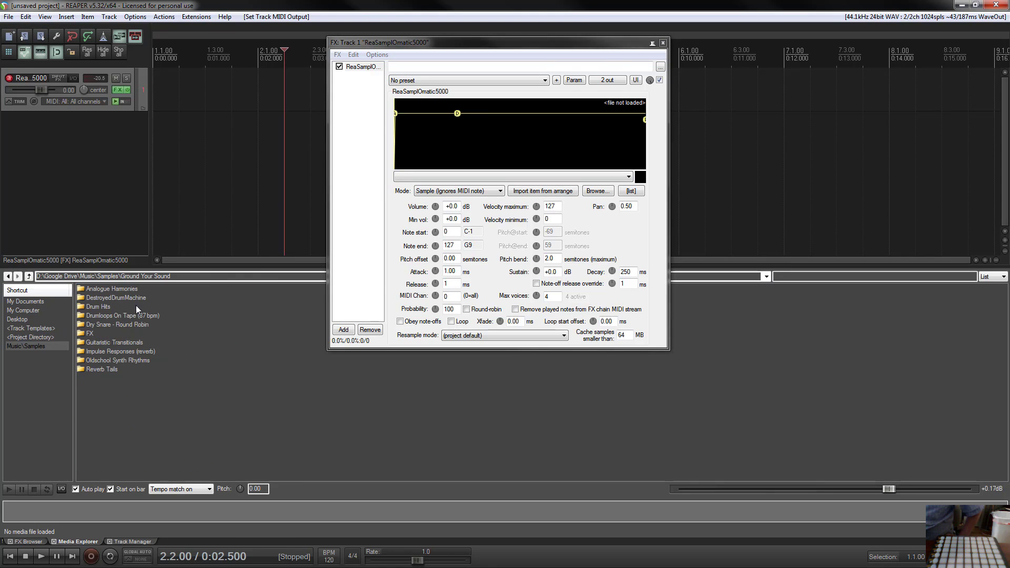
double_click(116, 293)
left_click(111, 297)
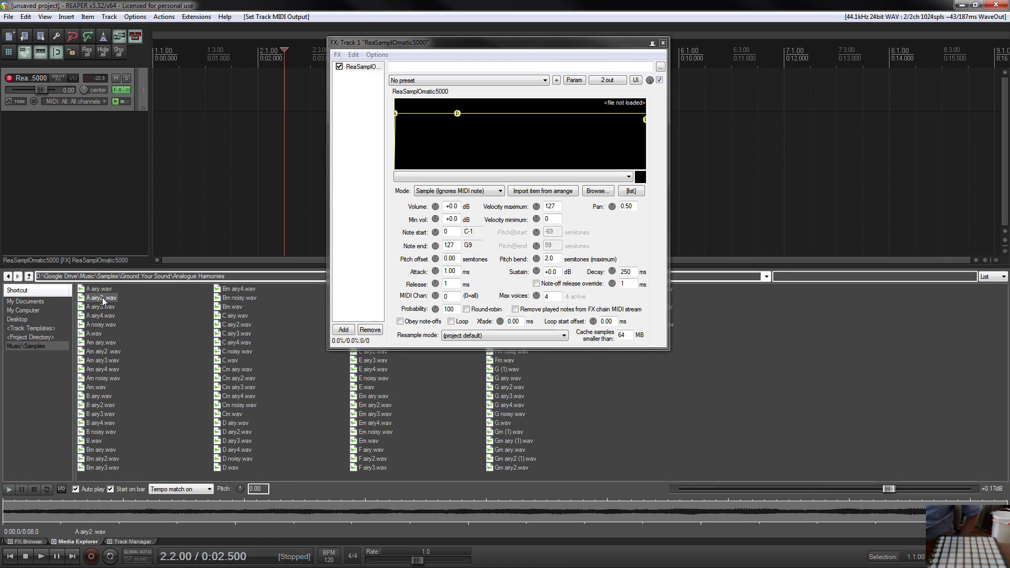
Lower the ReaSamplOmatic5000 track's volume to -22.5 dB and stop the sample preview.
left_click_drag(40, 88, 24, 93)
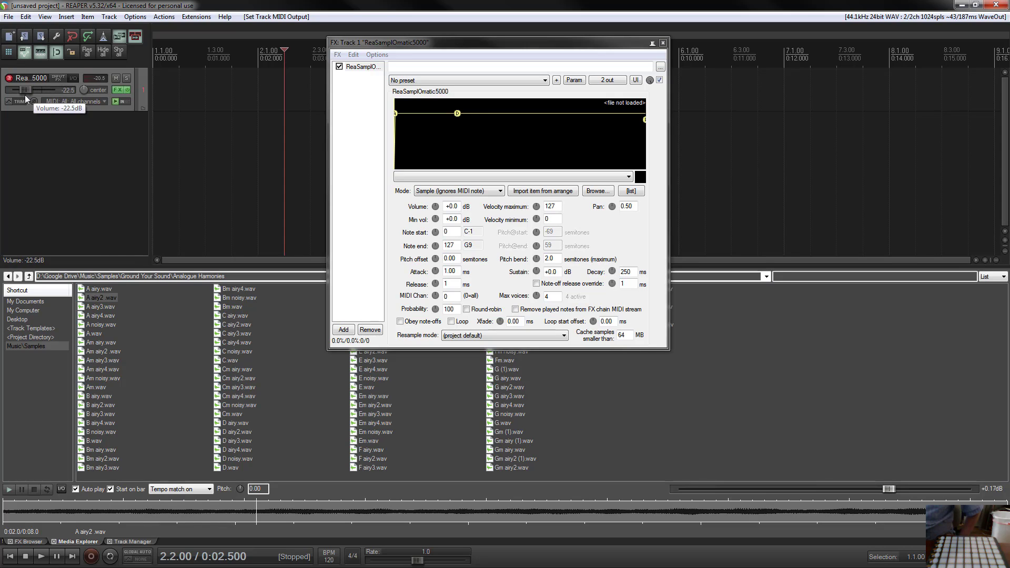
left_click(35, 489)
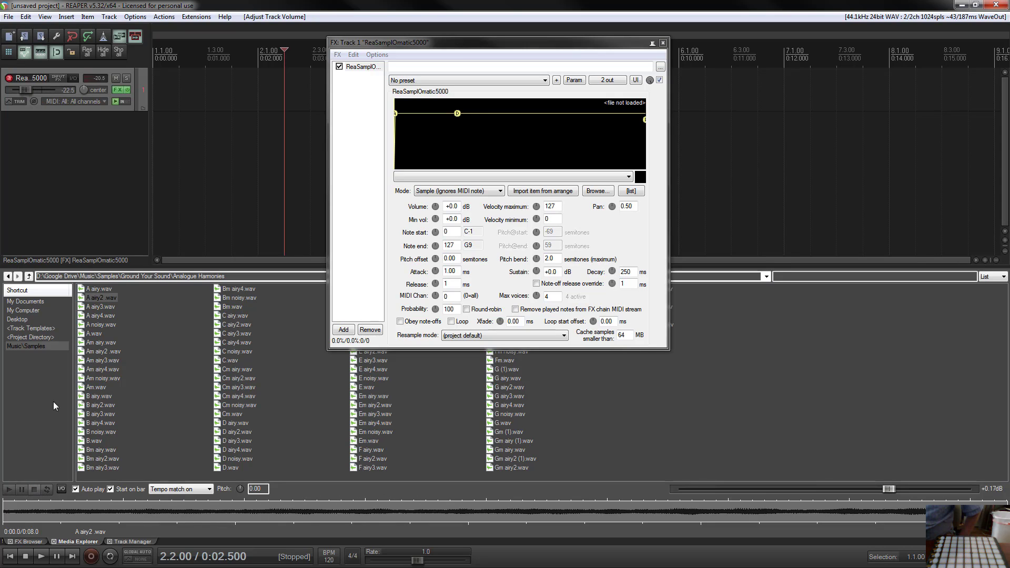
Place KickAnalog2.wav from the Drum Hits\Kick folder at the track's start and import that item into ReaSamplOmatic5000.
left_click(29, 277)
double_click(104, 307)
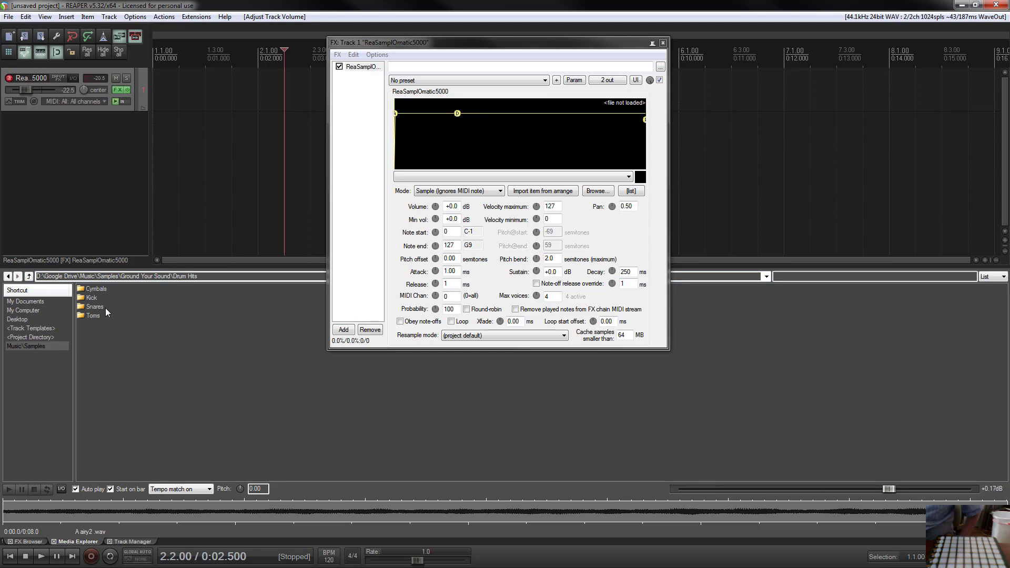
double_click(93, 297)
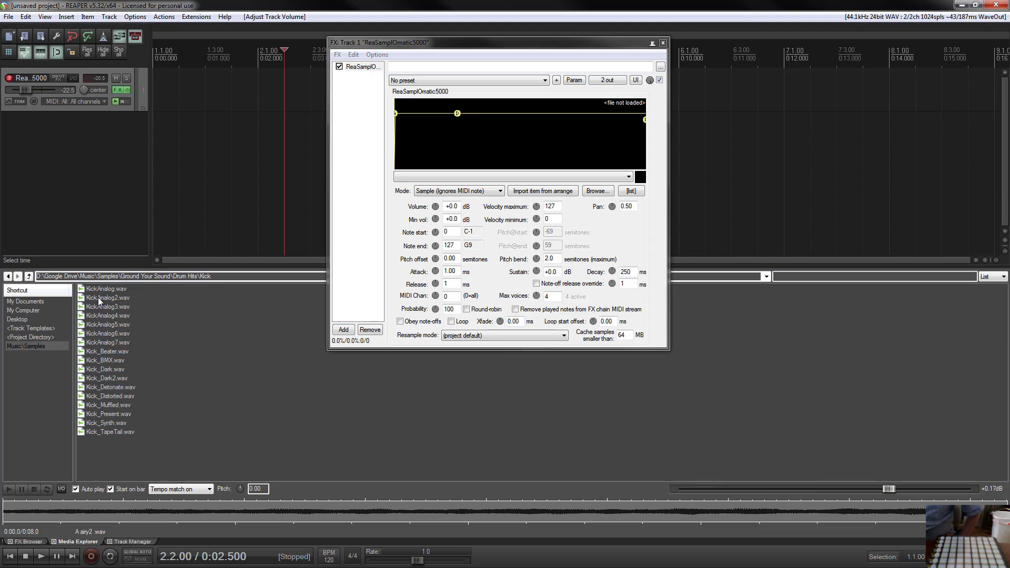
left_click_drag(98, 298, 157, 84)
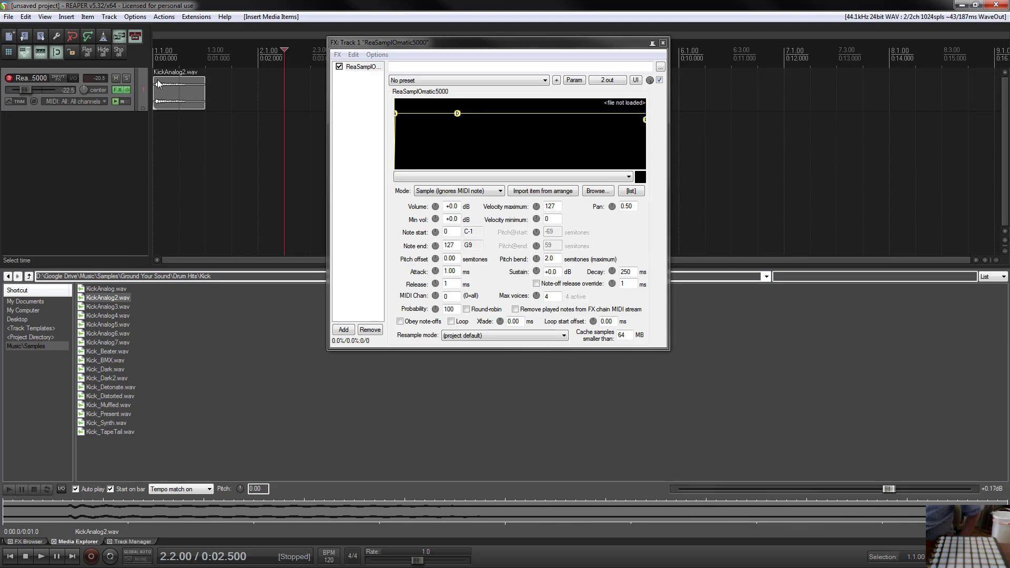
left_click(552, 191)
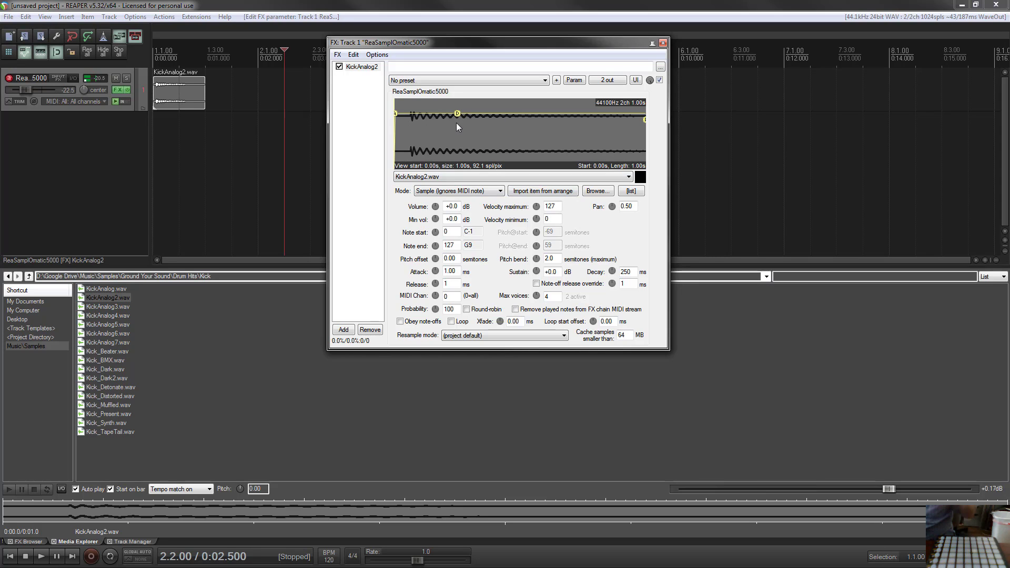
Delete the KickAnalog2.wav item from the track in the arrangement.
left_click(180, 103)
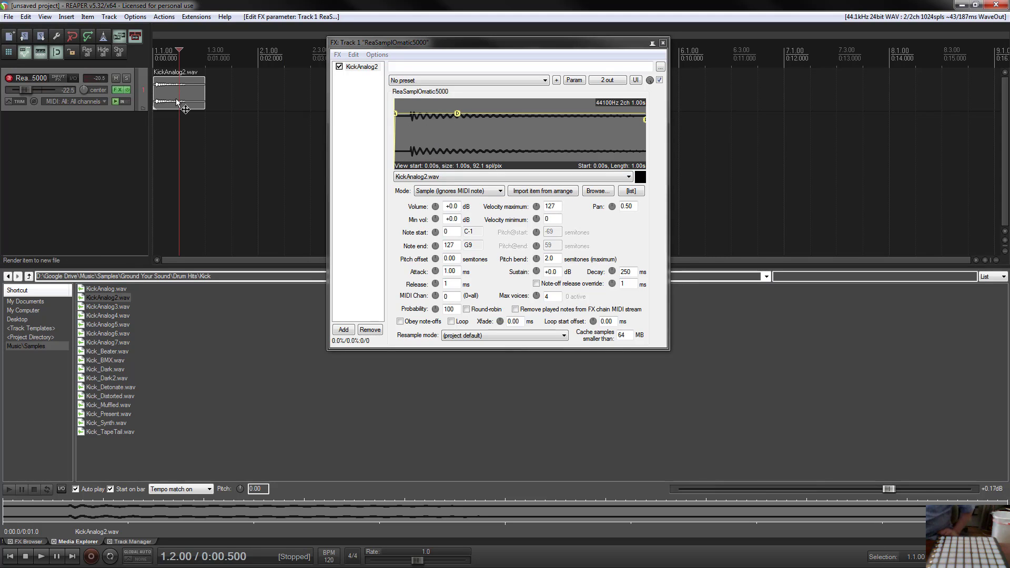
key("Delete")
left_click(497, 140)
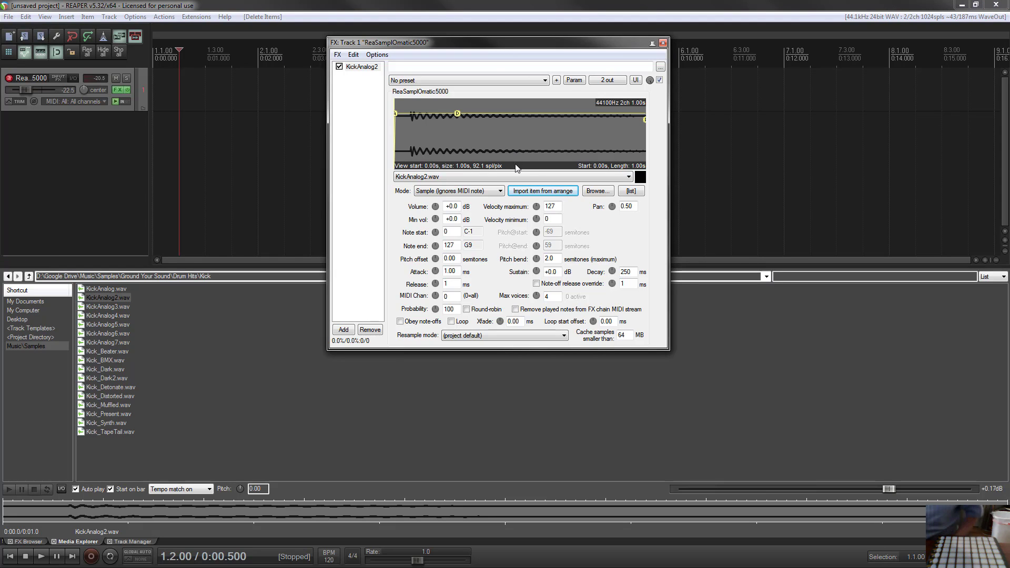
Load Kick_Distorted.wav from the Drum Hits\Kick folder into ReaSamplOmatic5000 using its file browser.
left_click(591, 192)
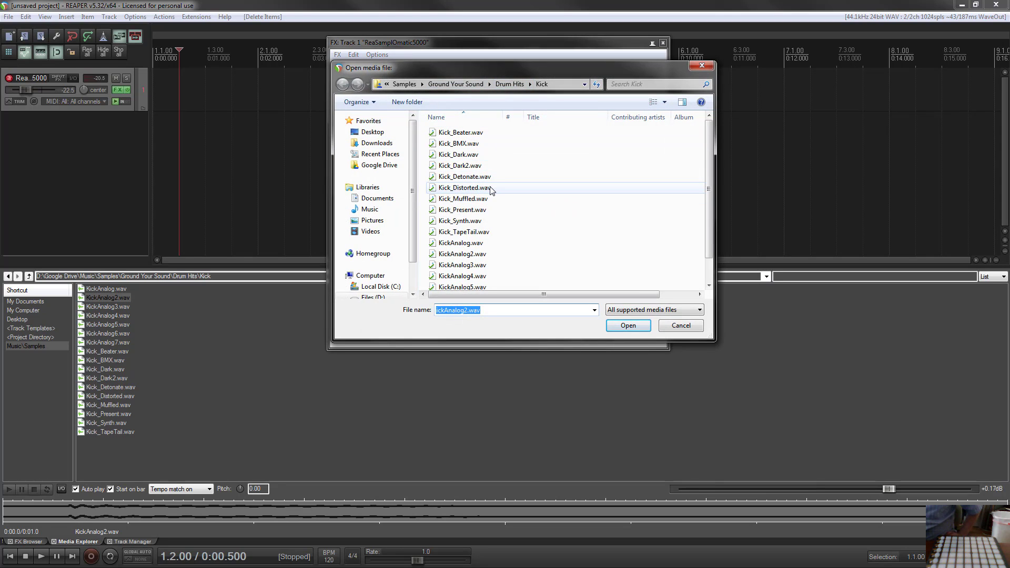
left_click(461, 166)
left_click(459, 199)
left_click(463, 232)
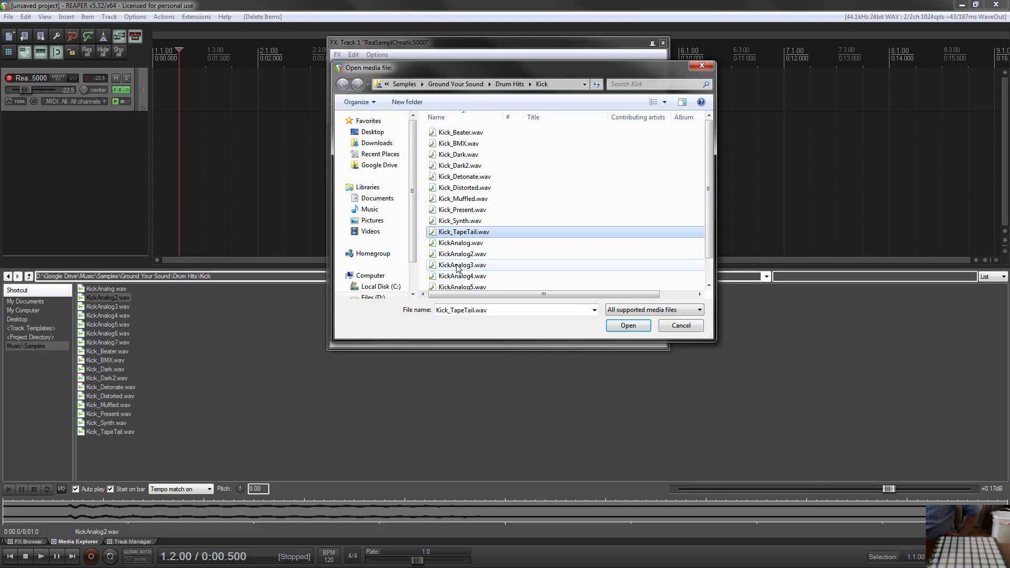
left_click(463, 188)
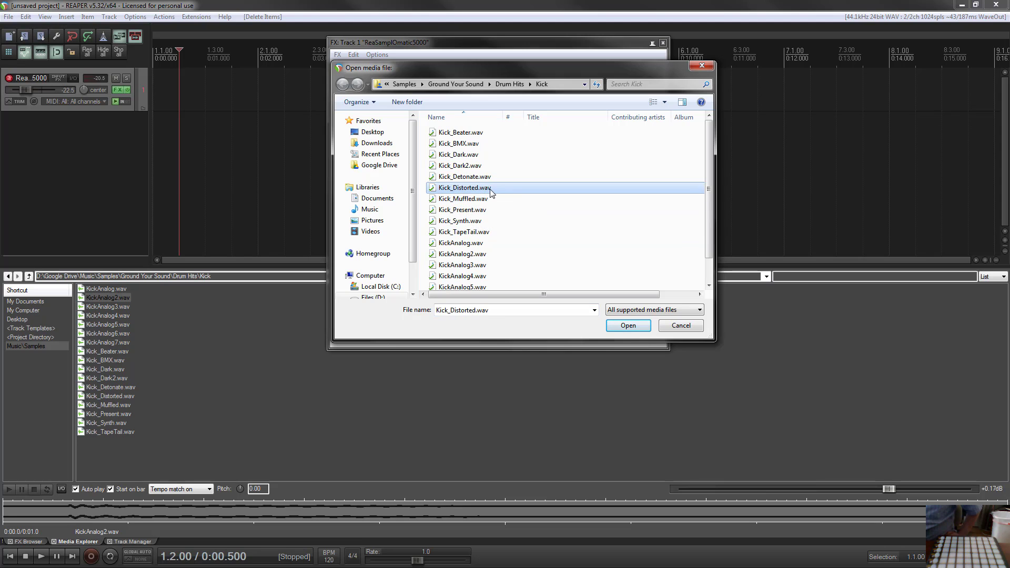
double_click(484, 189)
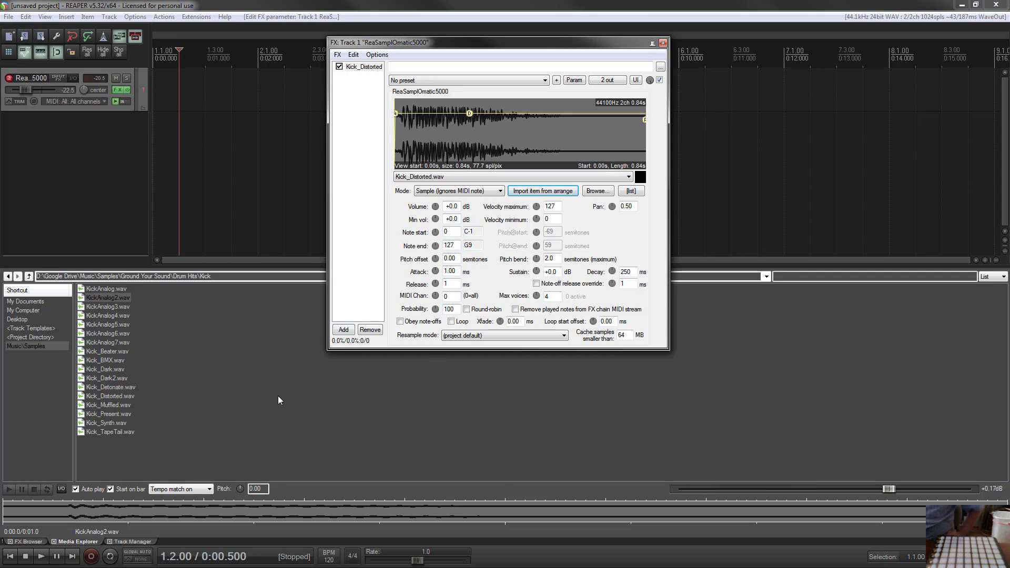
Browse the Media Explorer to Drum Hits\Cymbals and preview CymbalTapeTail2.wav.
left_click(30, 278)
double_click(93, 289)
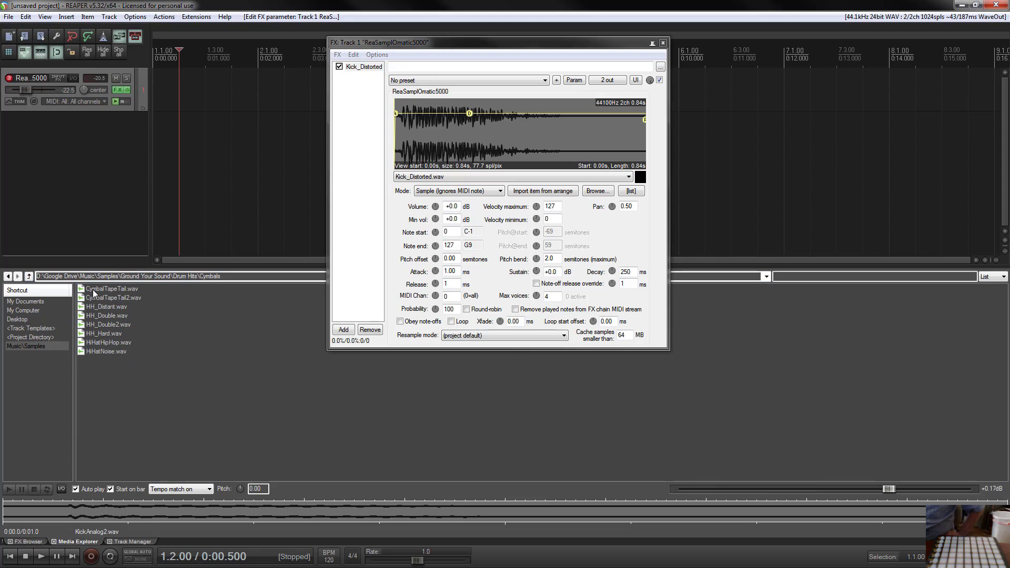
left_click(100, 298)
Preview samples in the Drum Hits\Snares folder and load SnareAnalog3.wav into ReaSamplOmatic5000.
left_click(29, 276)
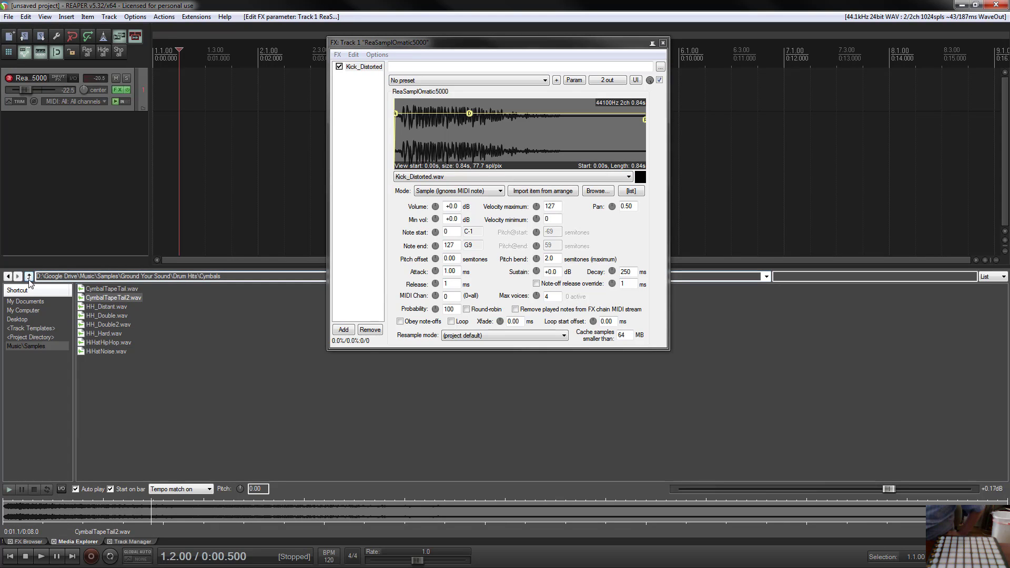
double_click(93, 307)
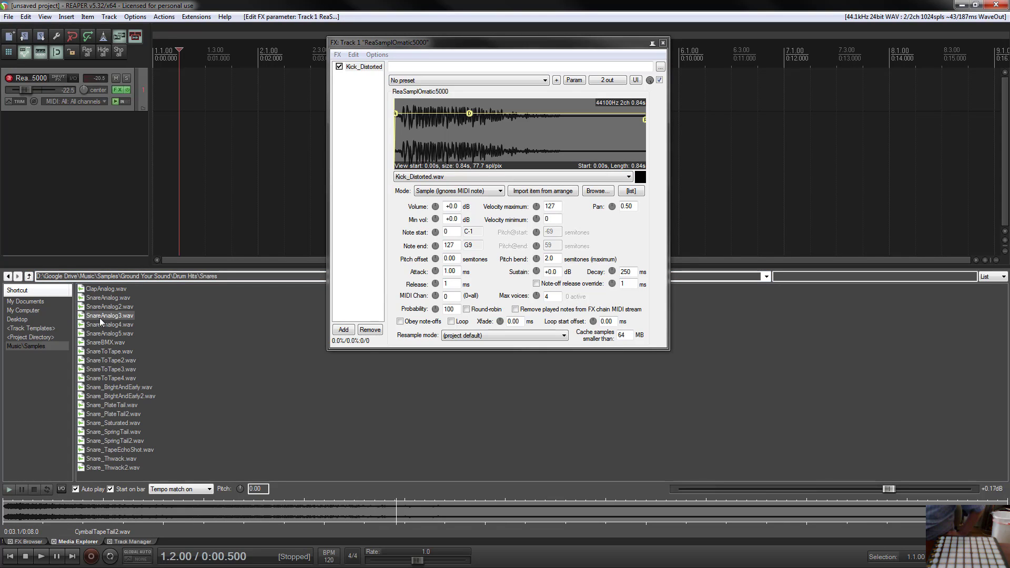
left_click(100, 315)
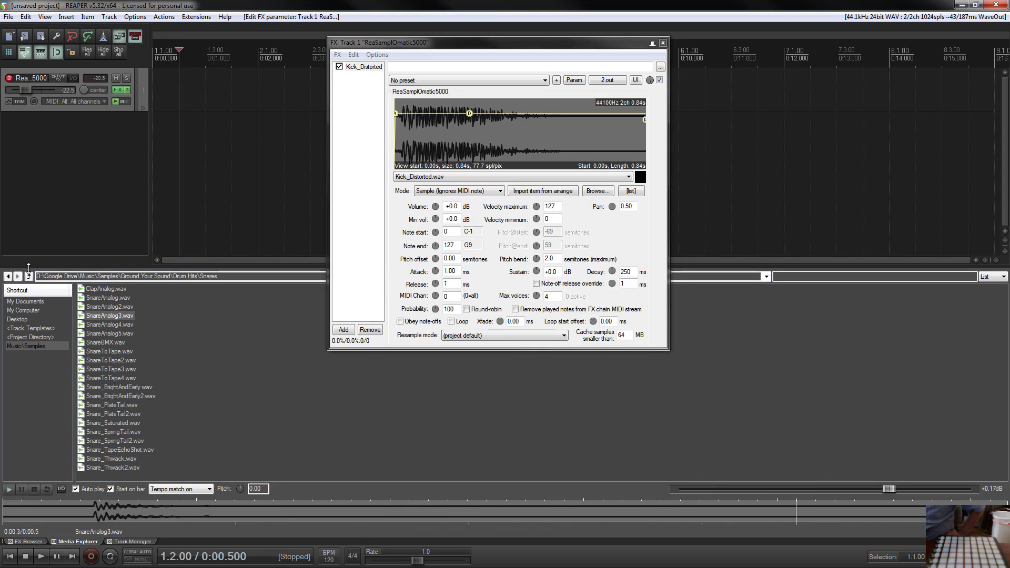
left_click(100, 324)
left_click(103, 315)
left_click_drag(103, 315, 529, 131)
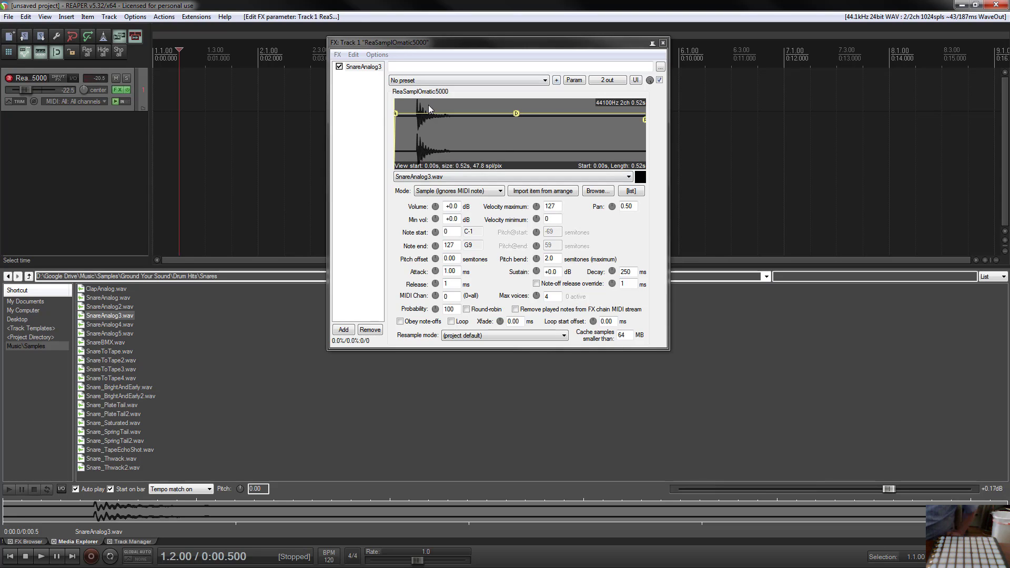
Add a second ReaSamplOmatic5000 instance to the track's FX chain.
left_click(376, 114)
left_click(375, 114)
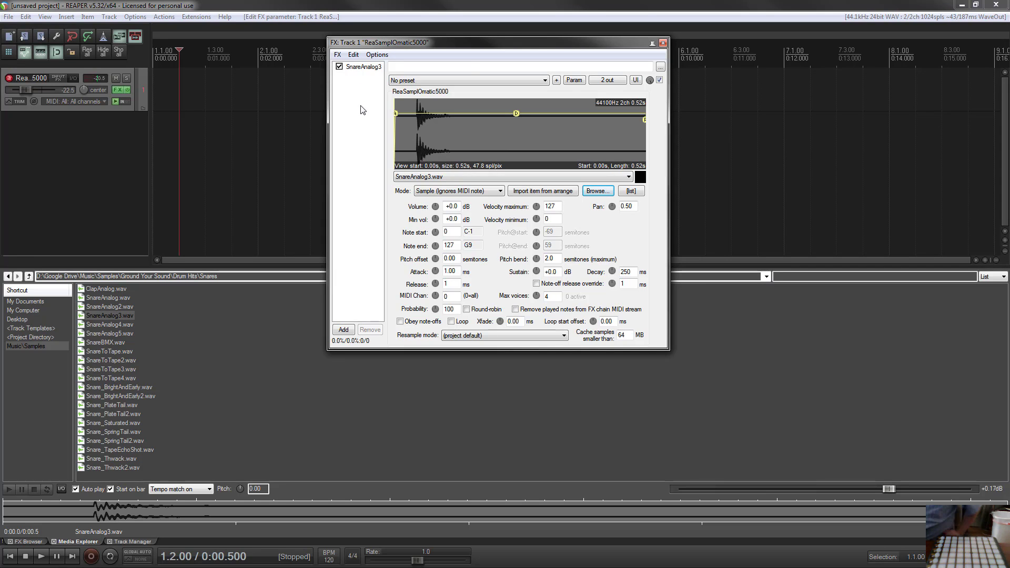
right_click(367, 87)
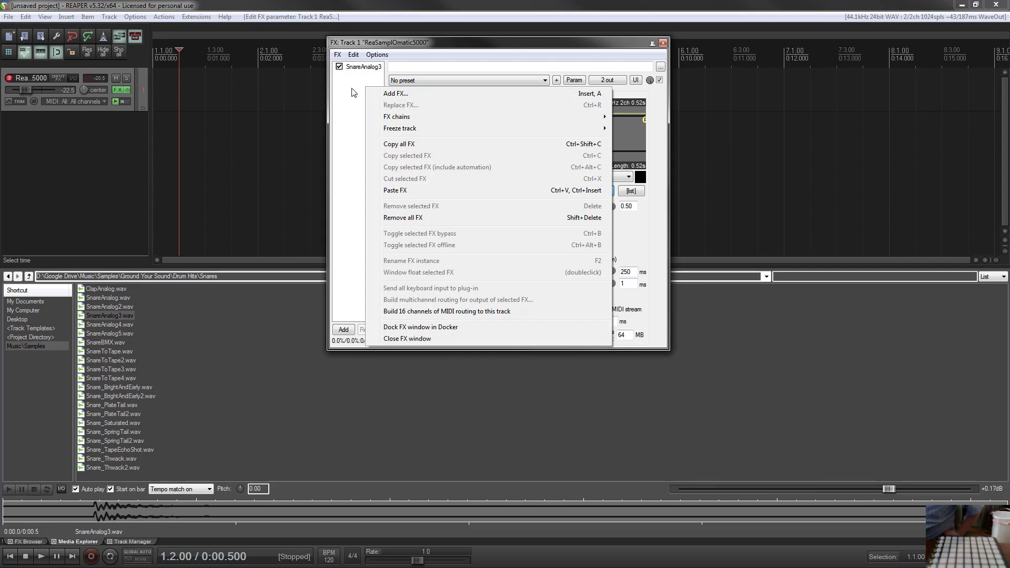
left_click(392, 94)
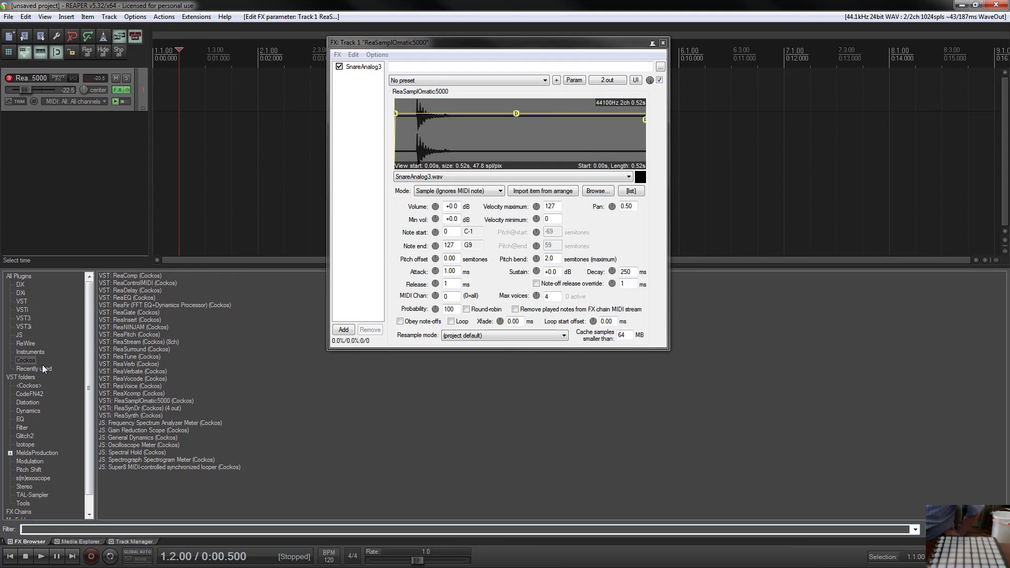
double_click(166, 400)
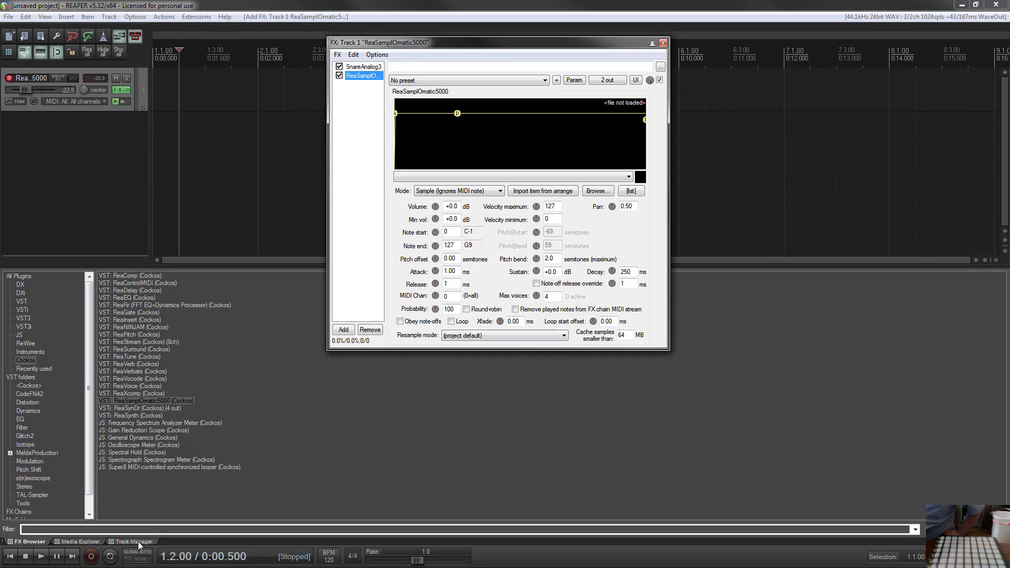
Preview samples in the Drum Hits\Toms folder and load Tom_Synth2.wav into the second ReaSamplOmatic5000 instance.
left_click(79, 542)
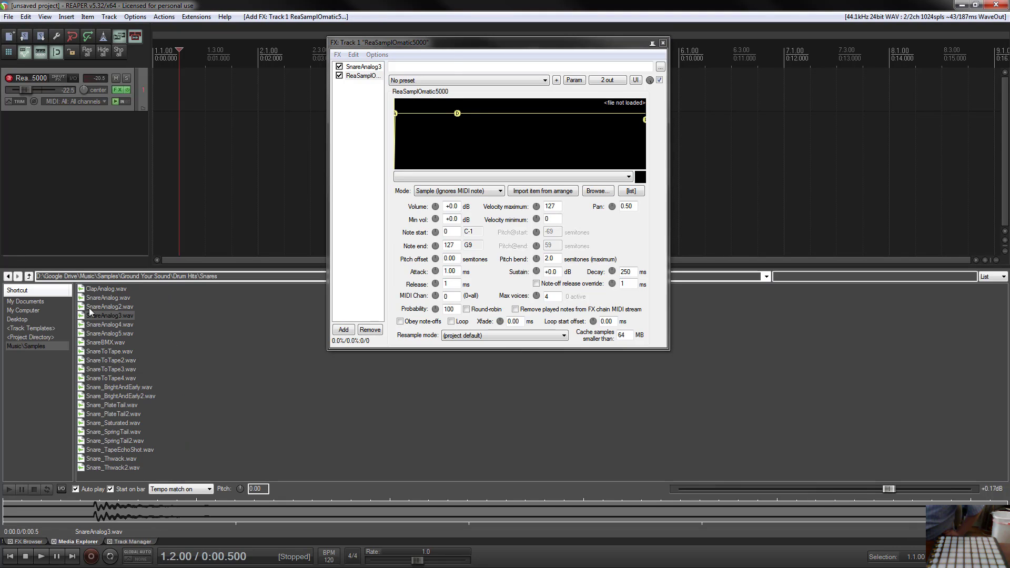
left_click(29, 276)
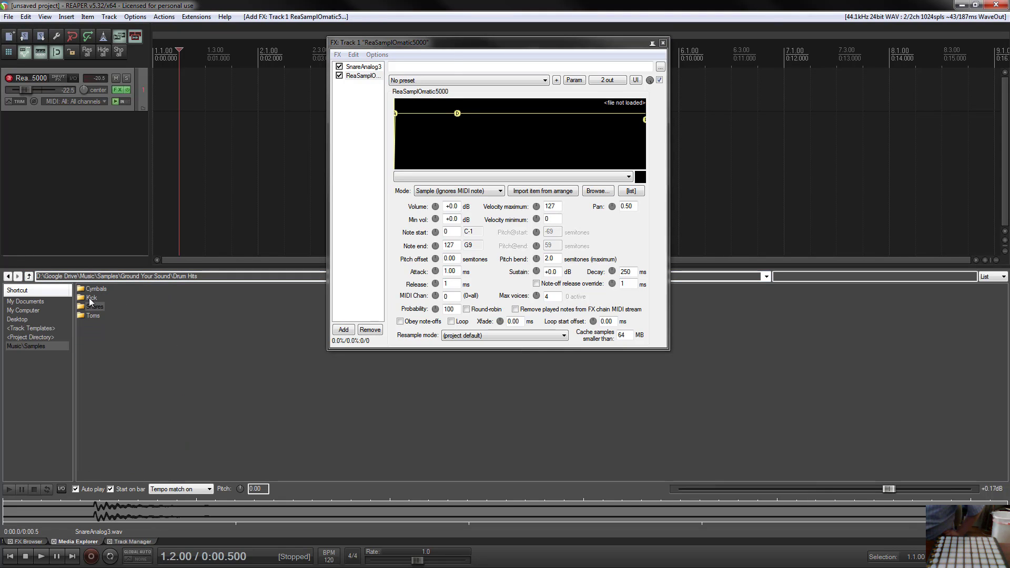
double_click(92, 315)
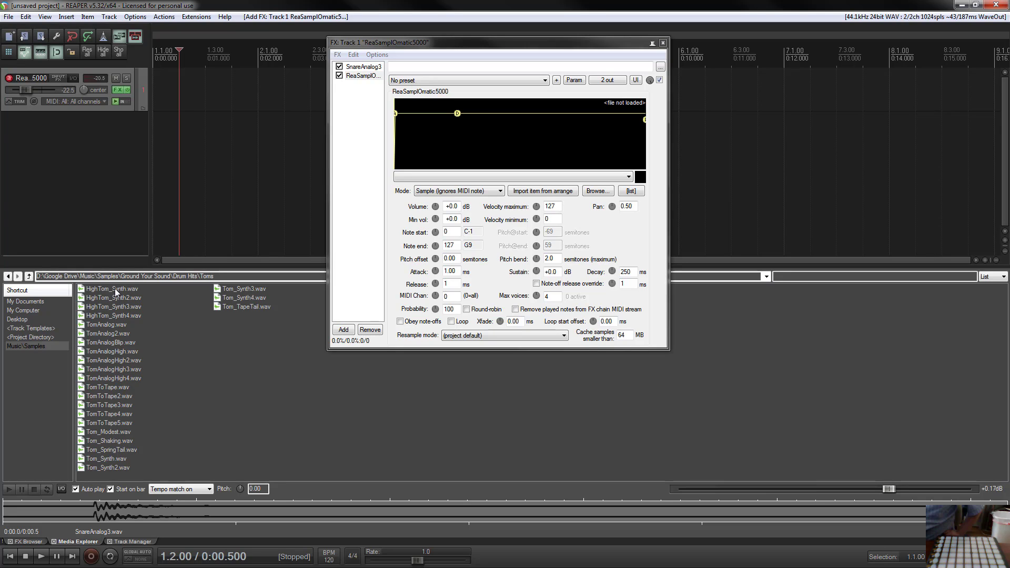
left_click(119, 408)
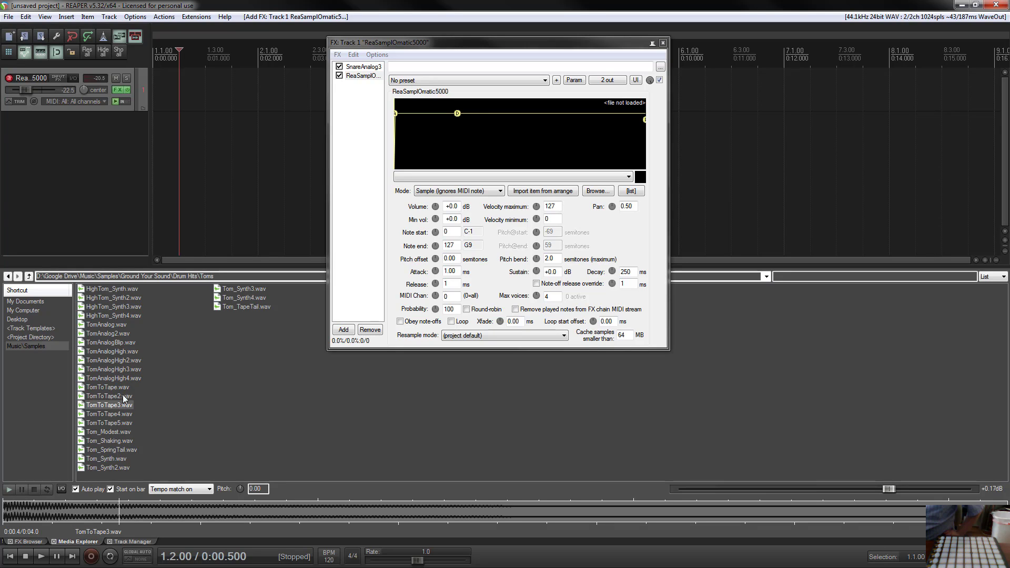
left_click(235, 290)
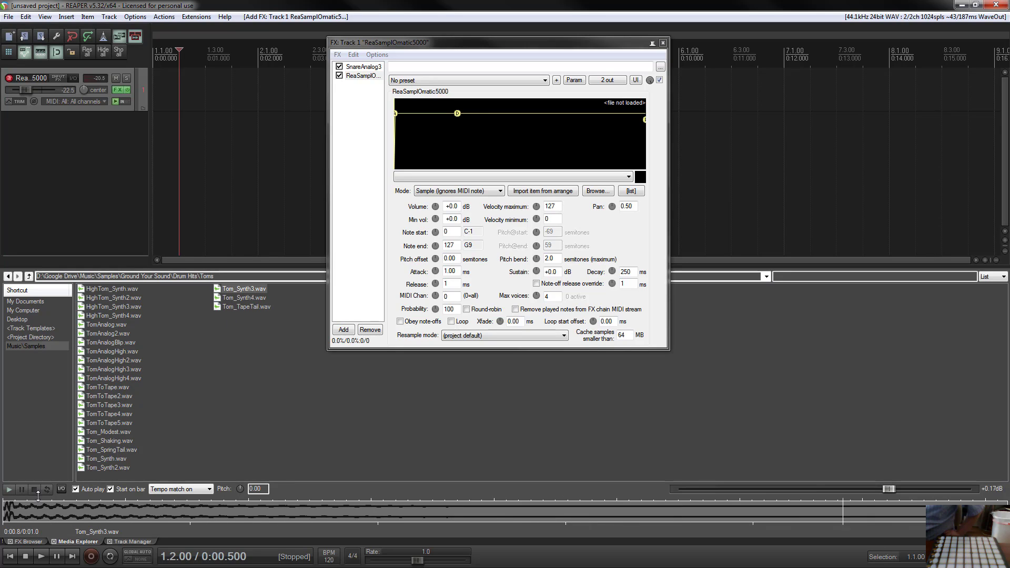
left_click_drag(103, 466, 448, 126)
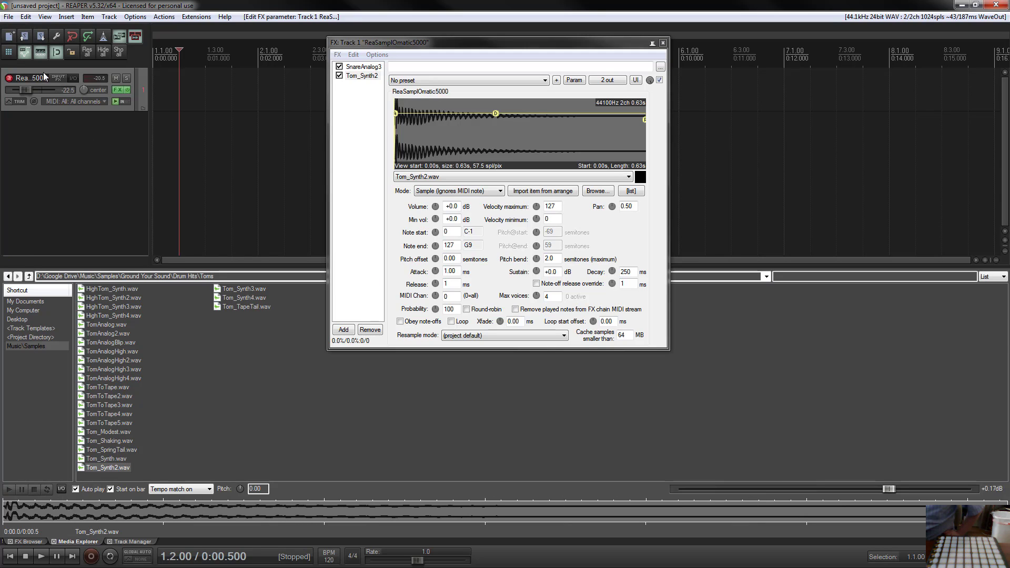
Switch between the SnareAnalog3 and Tom_Synth2 sampler instances to compare their settings.
left_click(369, 77)
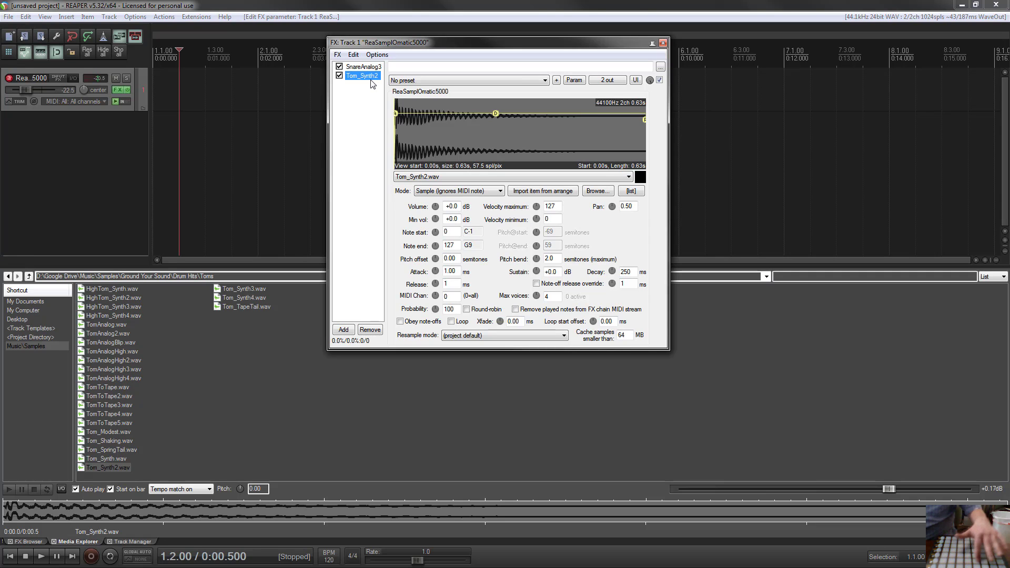
left_click(374, 68)
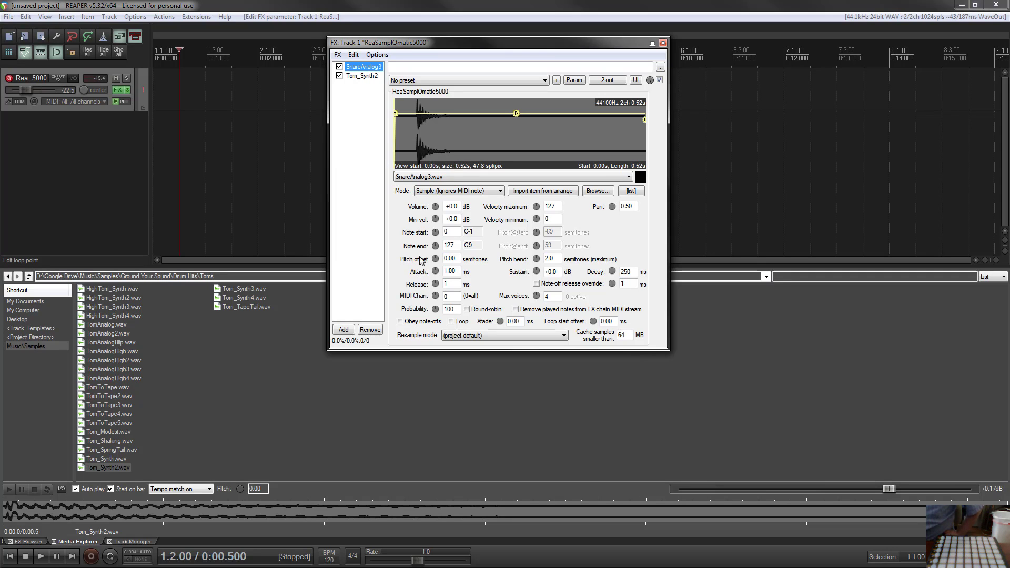
left_click(362, 75)
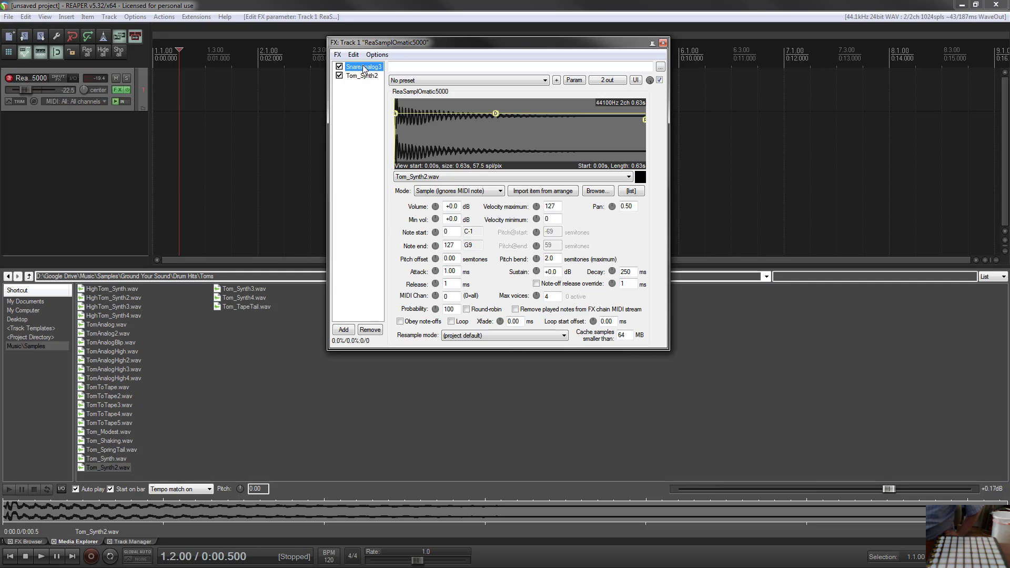
left_click(364, 68)
left_click(339, 76)
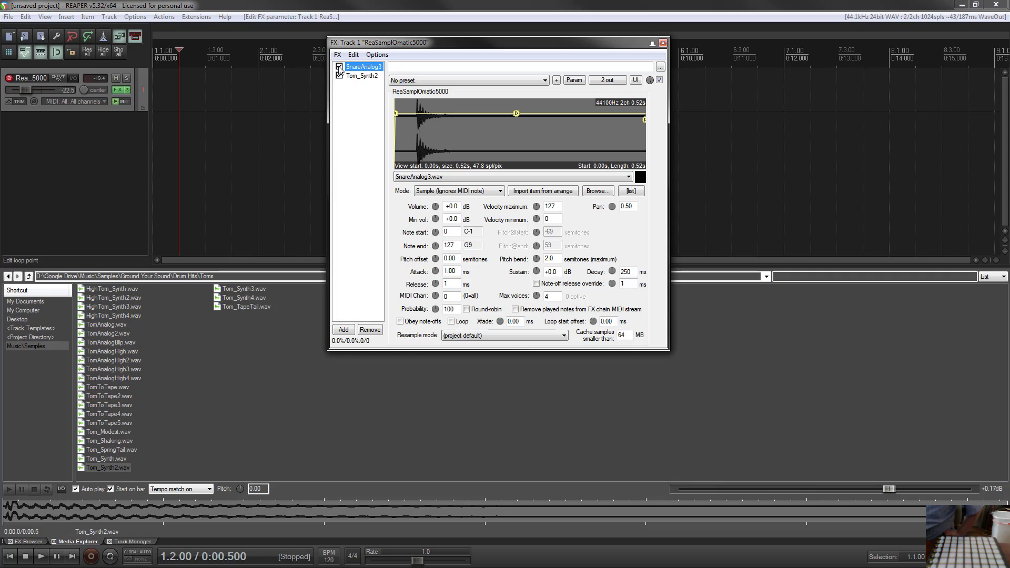
left_click(367, 76)
left_click(366, 68)
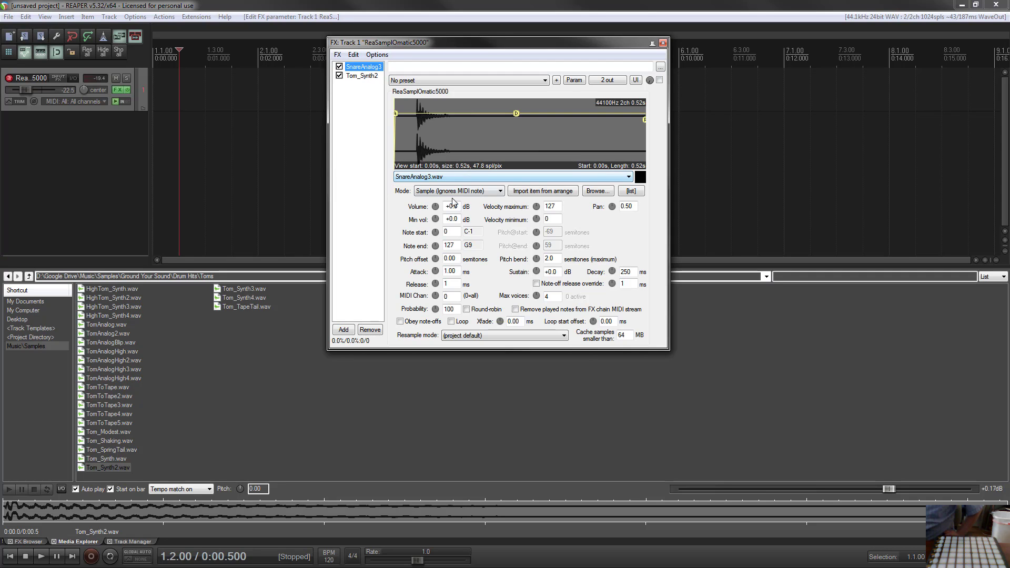
Examine the note start and note end ranges of both the SnareAnalog3 and Tom_Synth2 instances.
left_click(409, 235)
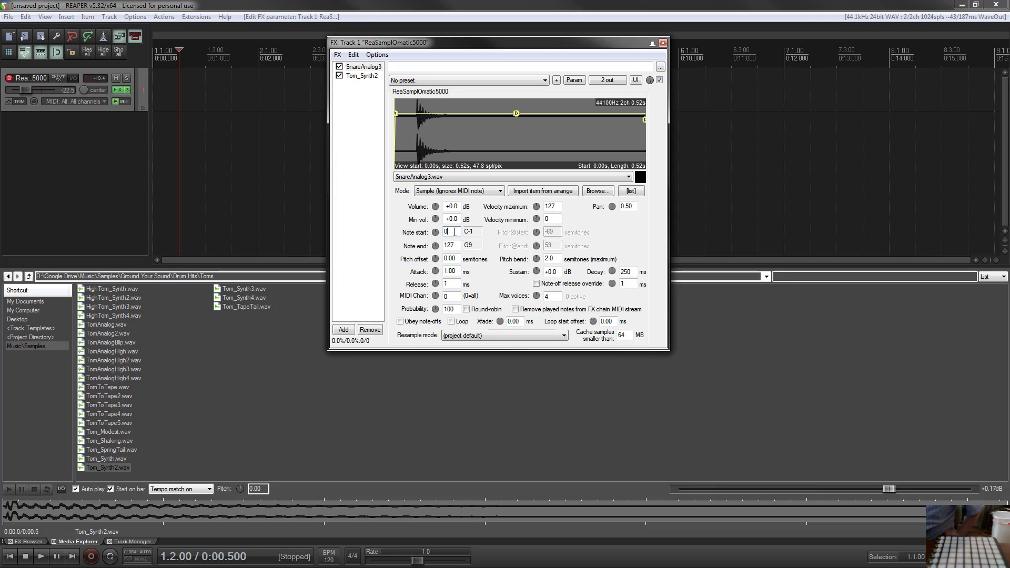
double_click(443, 246)
left_click(362, 75)
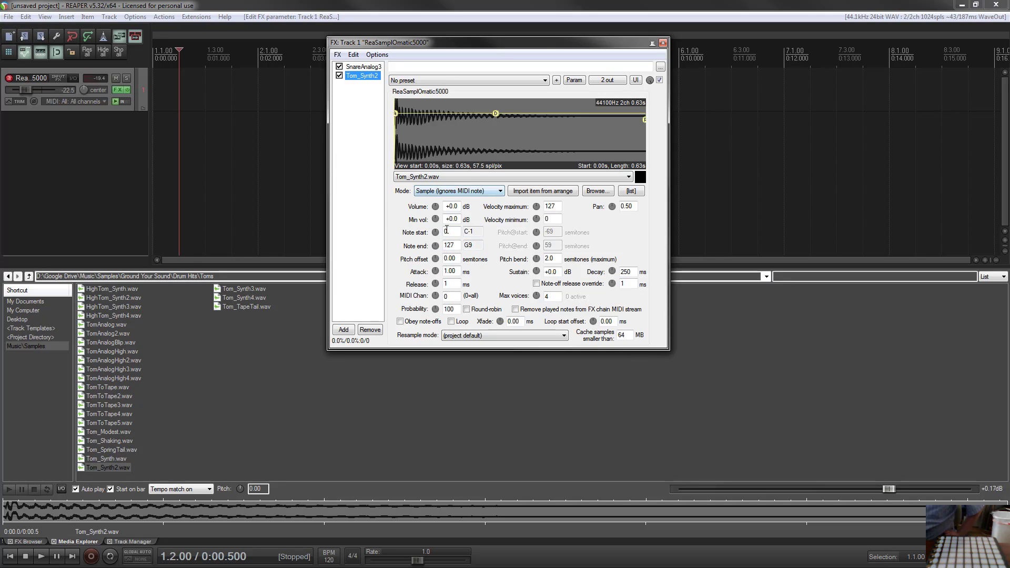
left_click(450, 232)
left_click(353, 67)
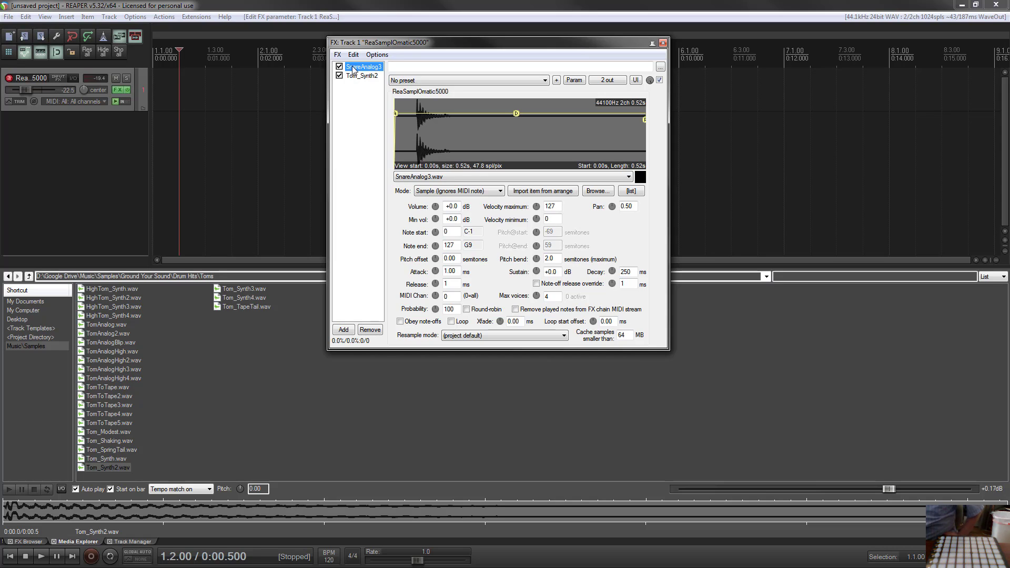
left_click(448, 230)
left_click(449, 245)
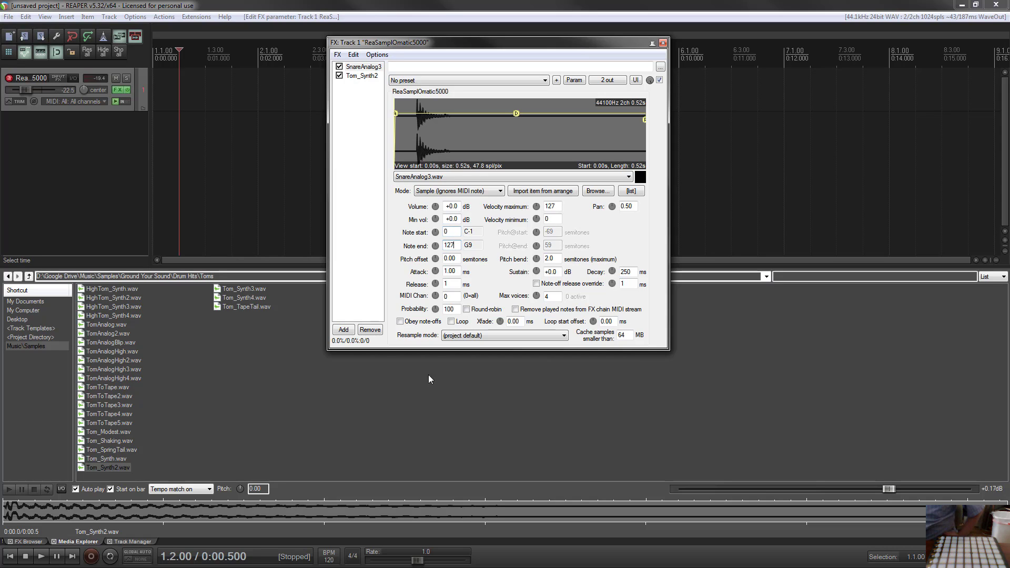
left_click(362, 76)
left_click(454, 244)
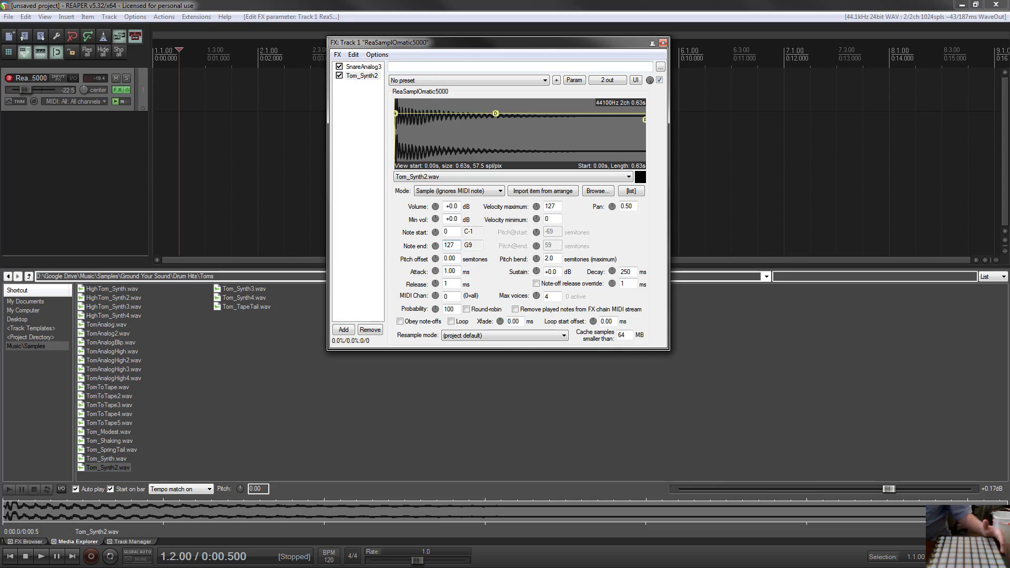
Filter the available effects for "midi" and insert ReaControlMIDI at the start of the track's FX chain, before the samplers.
left_click(341, 330)
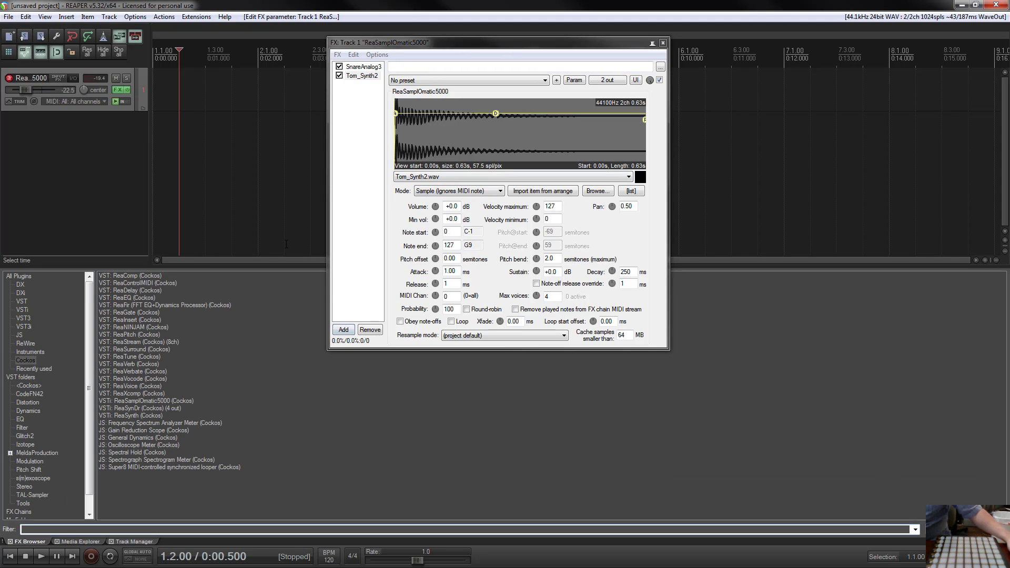
left_click(19, 336)
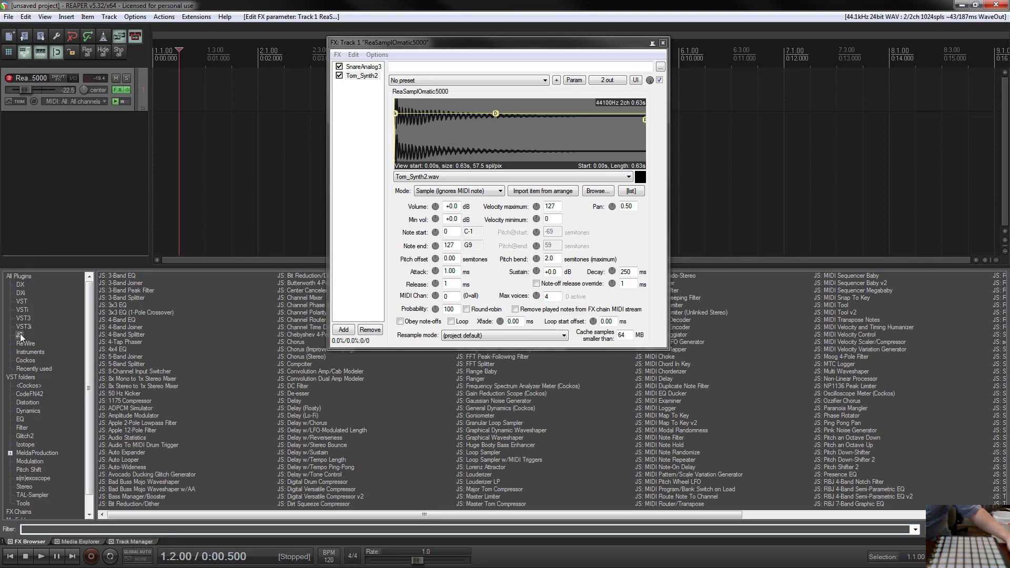
left_click(171, 528)
type("midi")
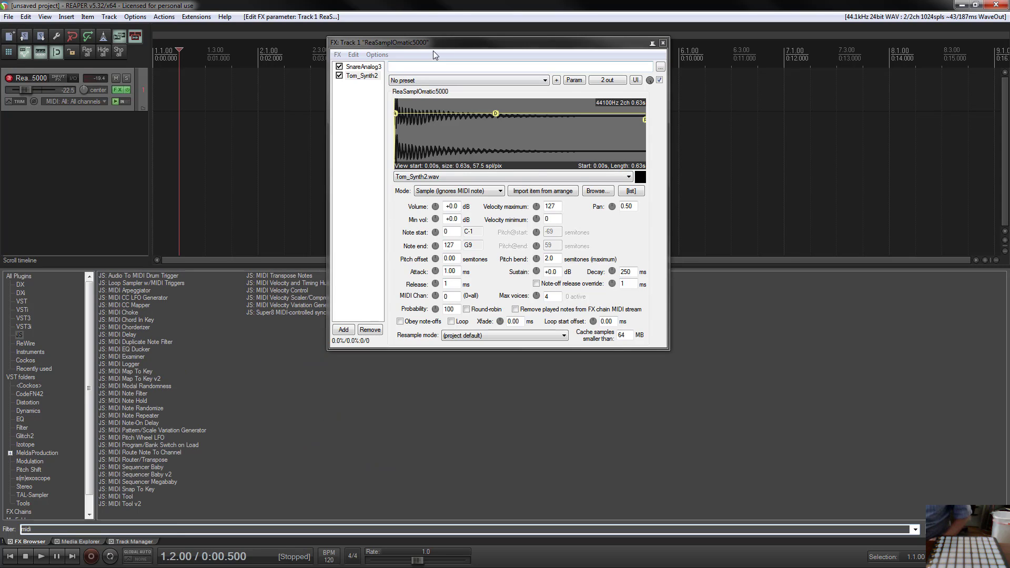
left_click_drag(448, 46, 646, 61)
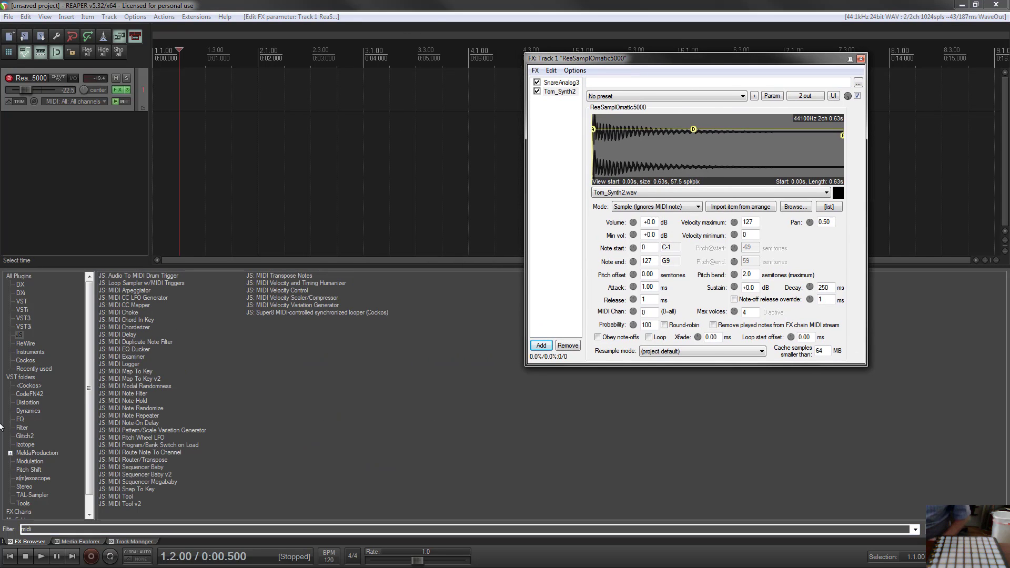
left_click(18, 276)
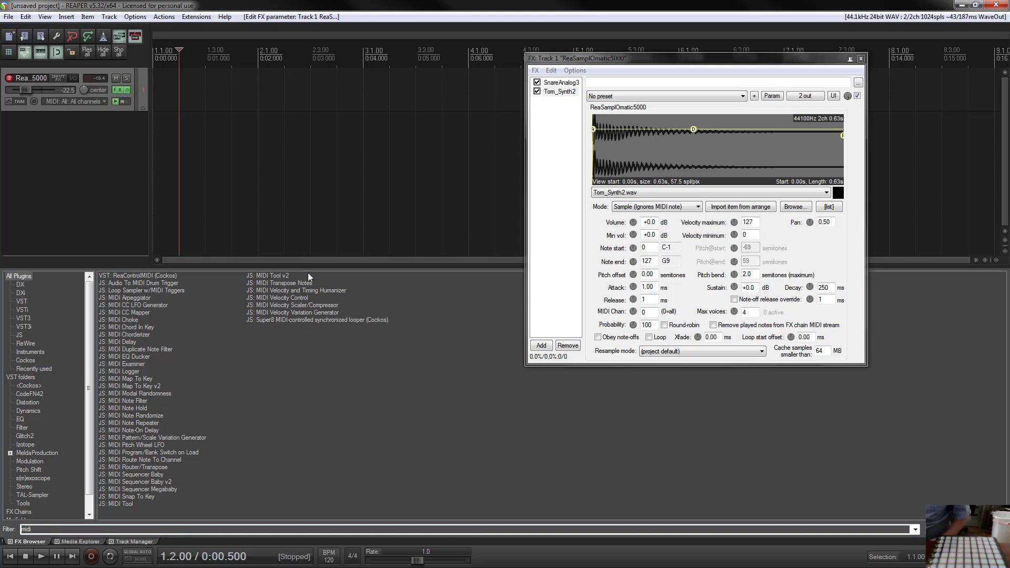
left_click(165, 276)
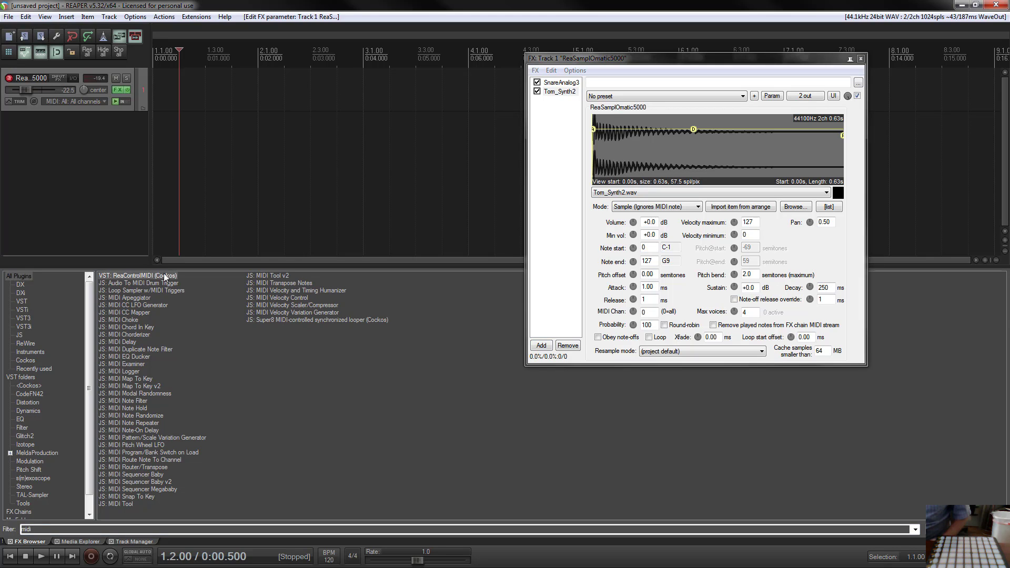
left_click_drag(164, 277, 567, 87)
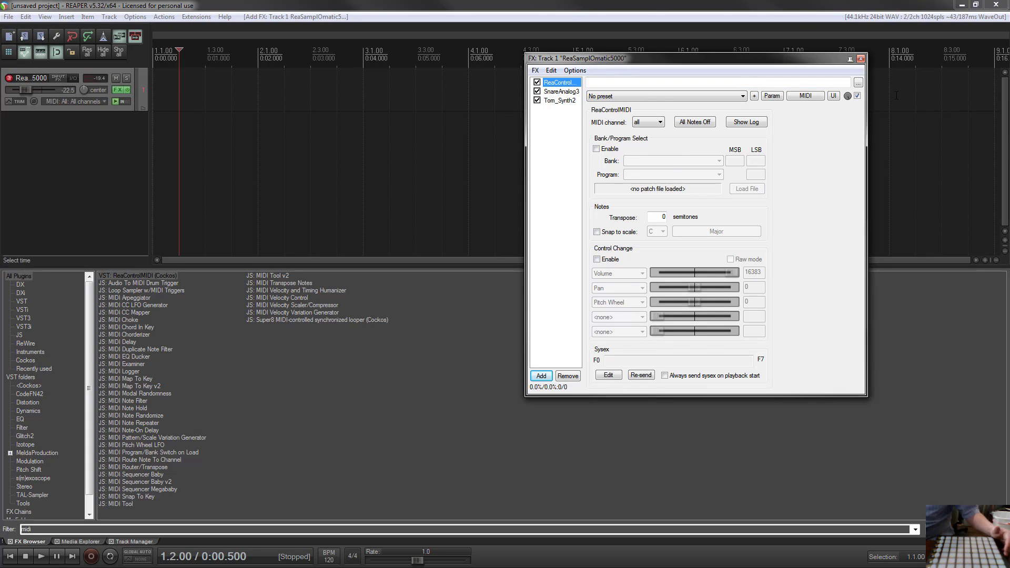
Show ReaControlMIDI's MIDI log to read the note numbers of the played pads, and bypass the plug-in.
left_click(760, 123)
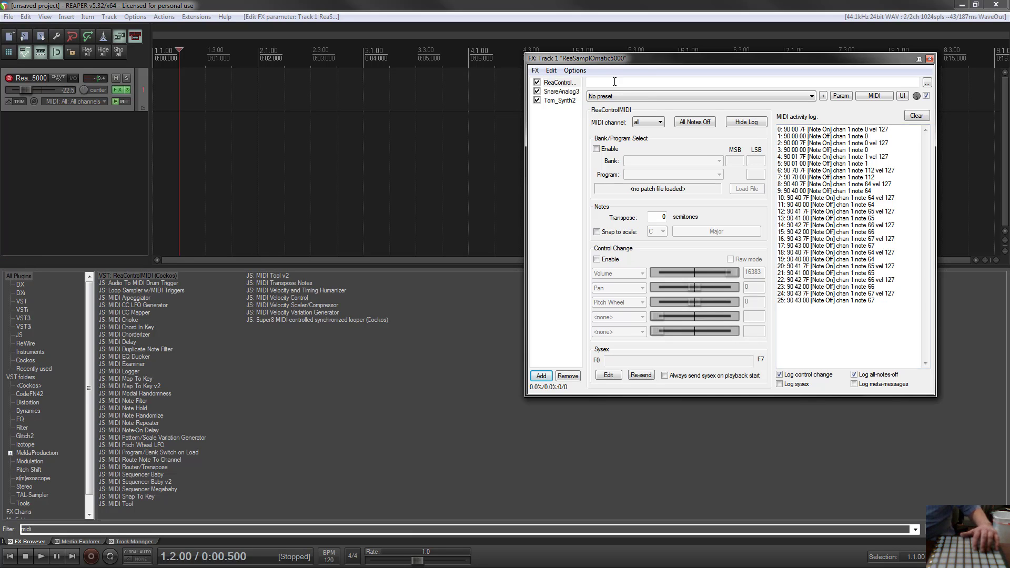
left_click(537, 82)
Set the note start and note end of the SnareAnalog3 sampler to 64.
left_click(561, 92)
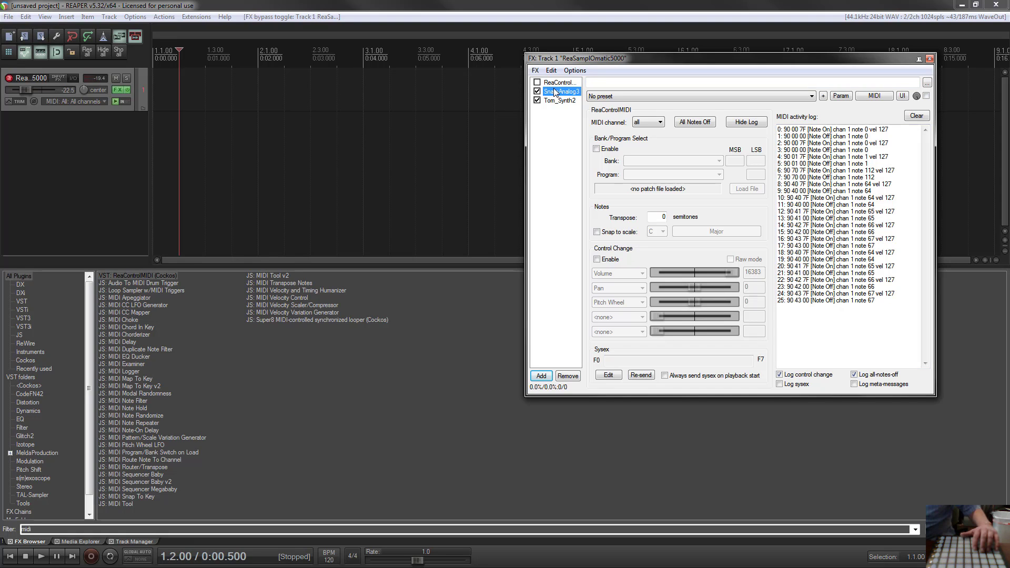
left_click(656, 261)
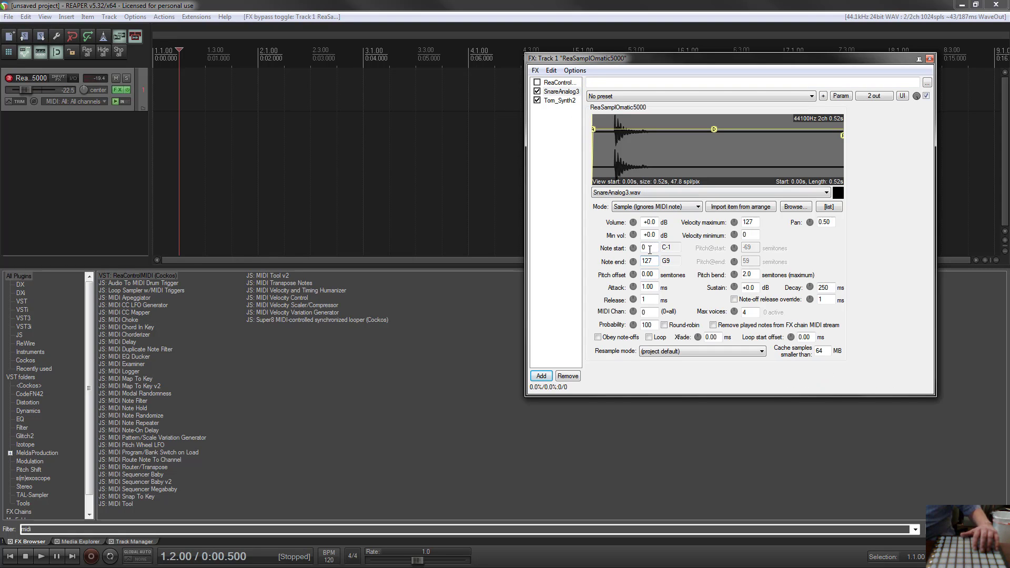
double_click(650, 250)
type("64")
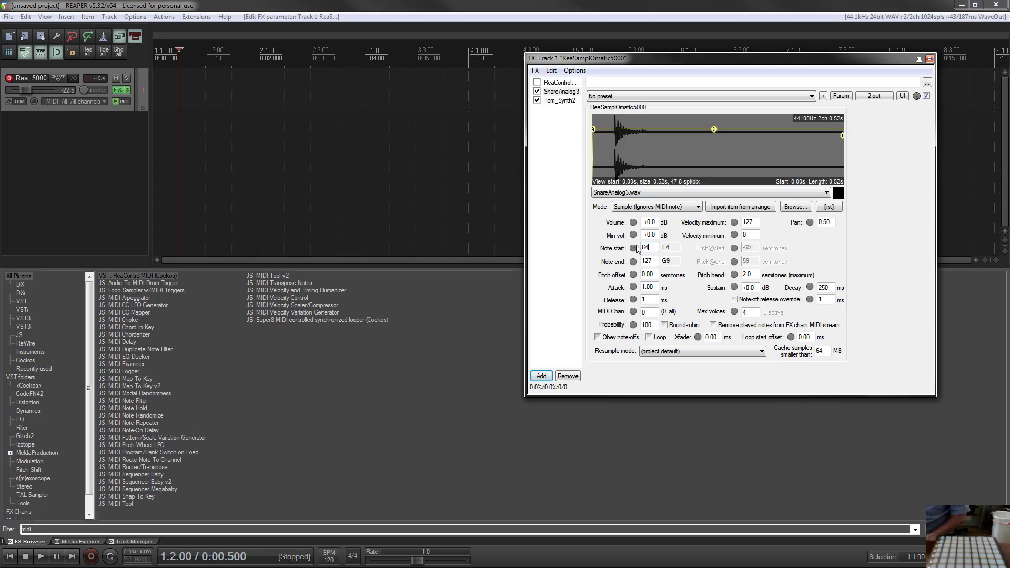
Set the note start and note end of the Tom_Synth2 sampler to 65, and compare its range with SnareAnalog3's.
left_click(562, 100)
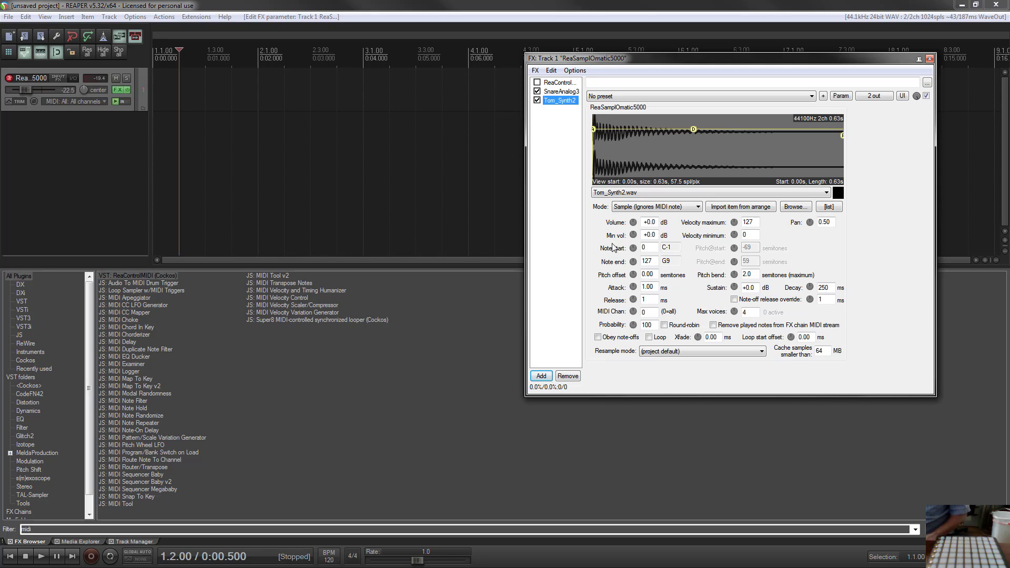
double_click(652, 247)
type("6")
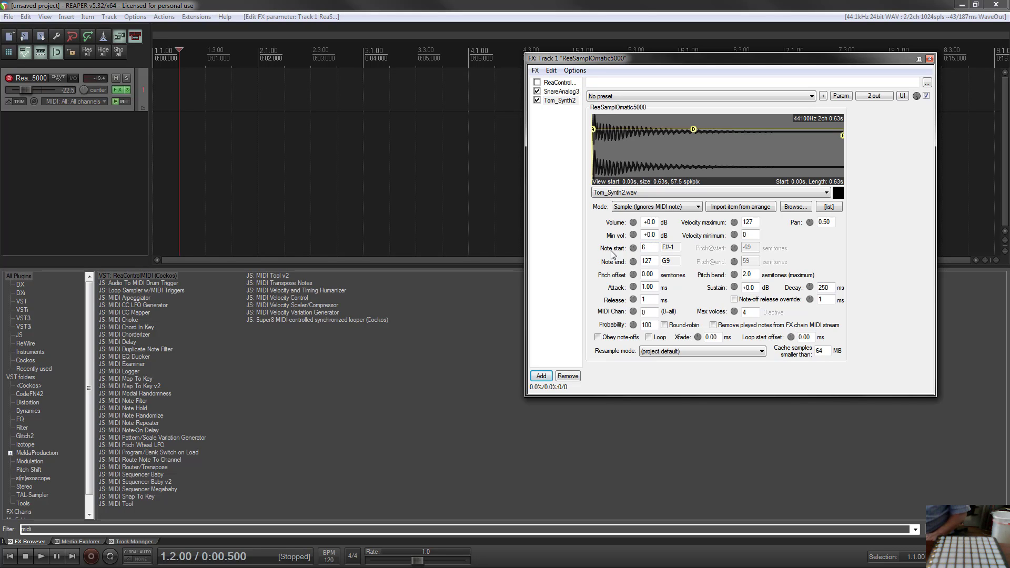
type("65")
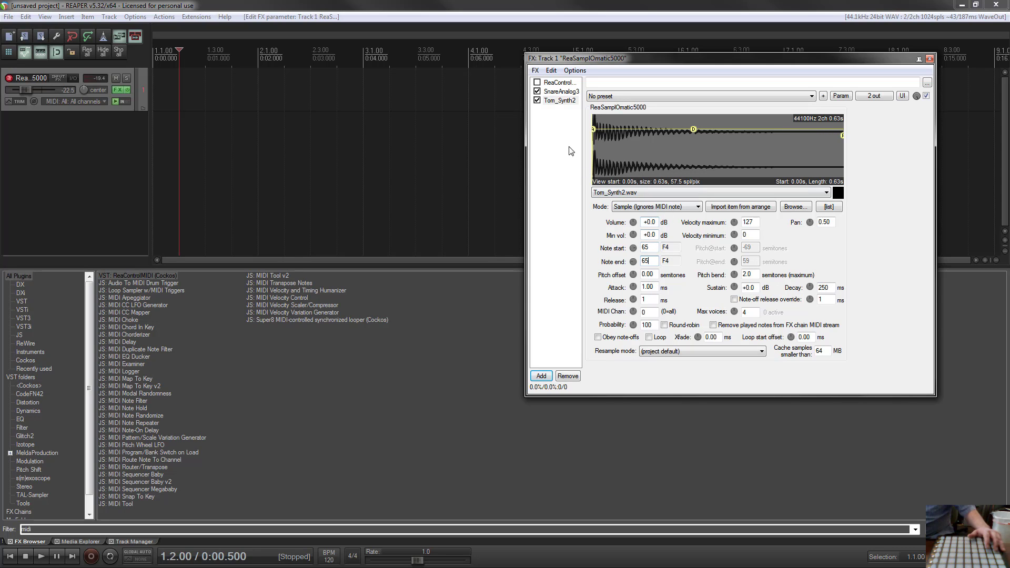
left_click(571, 92)
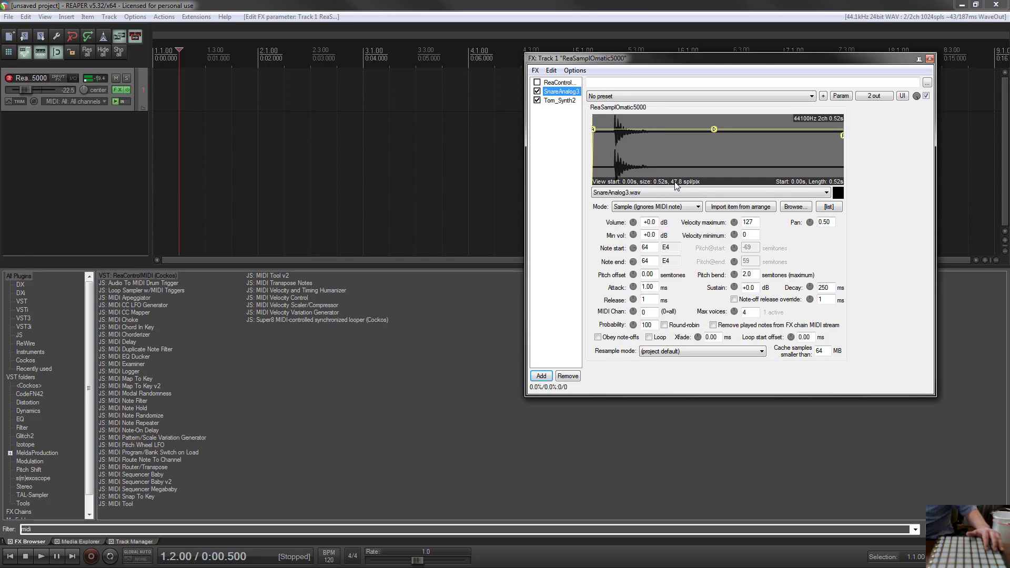
left_click(567, 101)
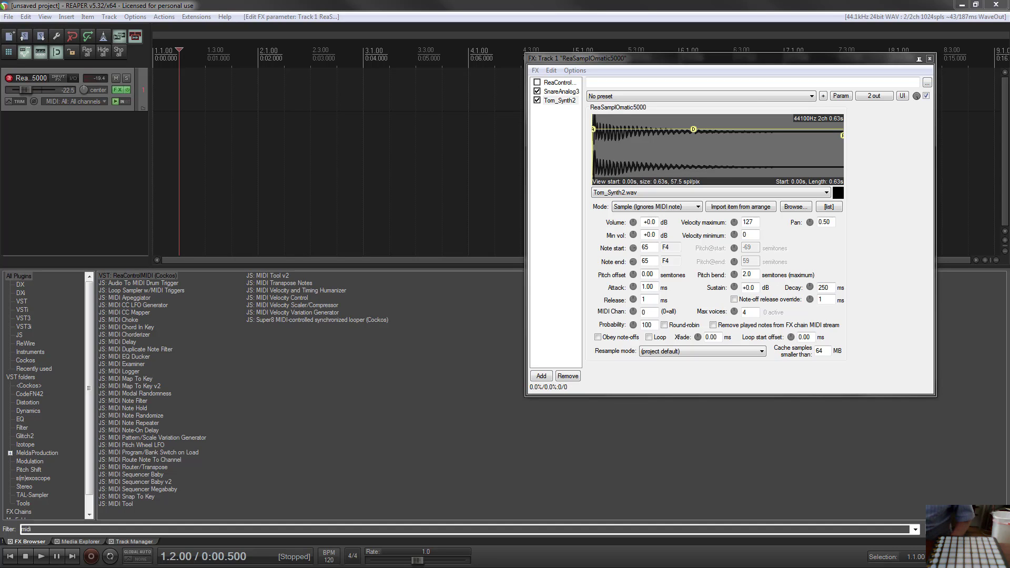
Add three more ReaSamplOmatic5000 instances from the Cockos plug-ins after Tom_Synth2 in the FX chain.
right_click(557, 127)
left_click(592, 135)
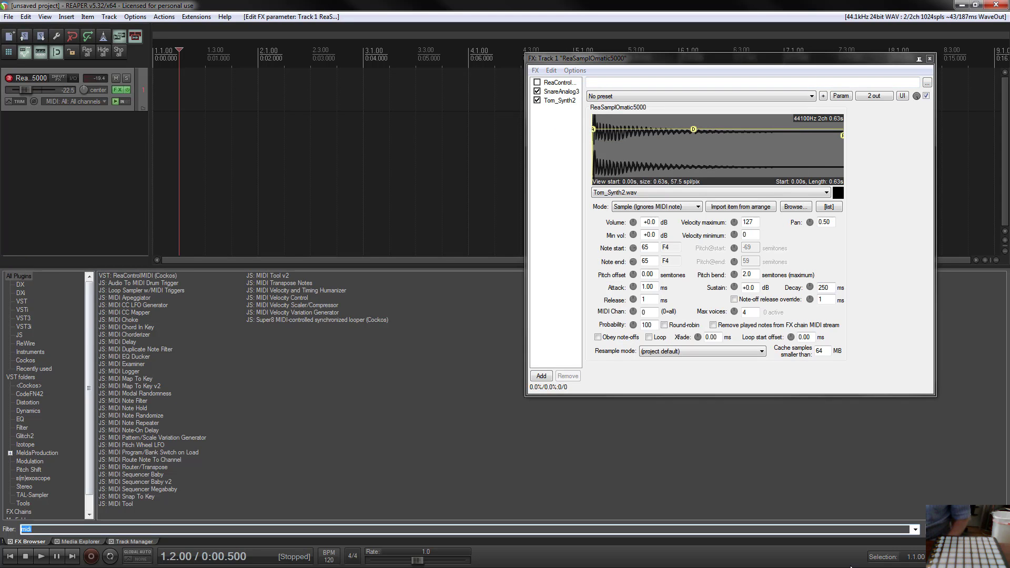
key("BackSpace")
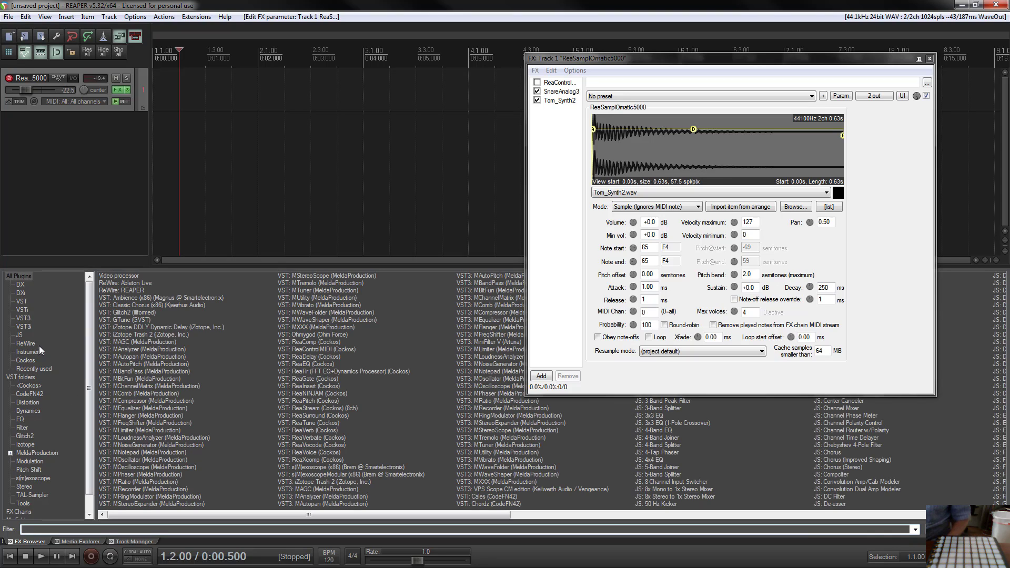
left_click(27, 361)
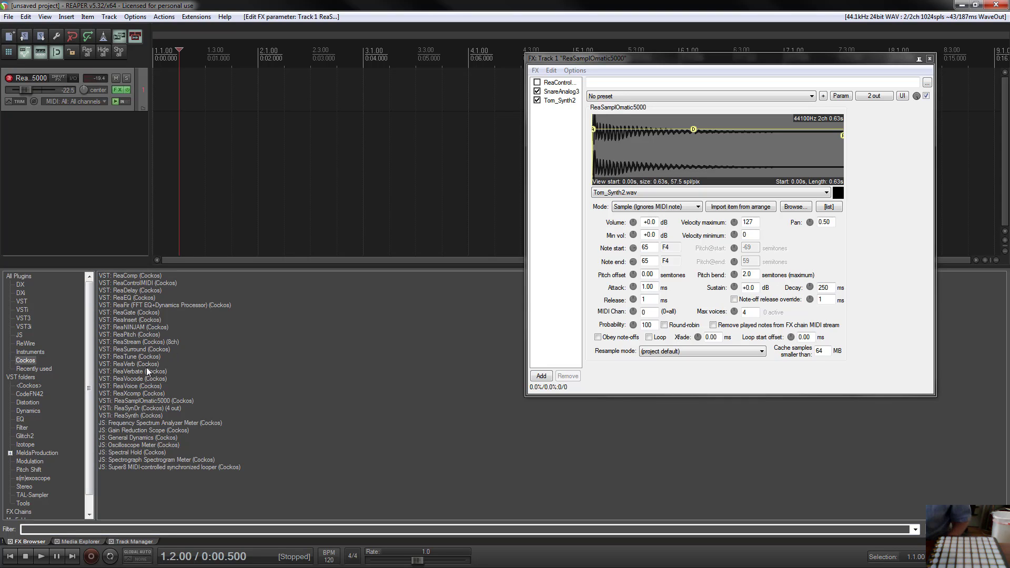
double_click(148, 400)
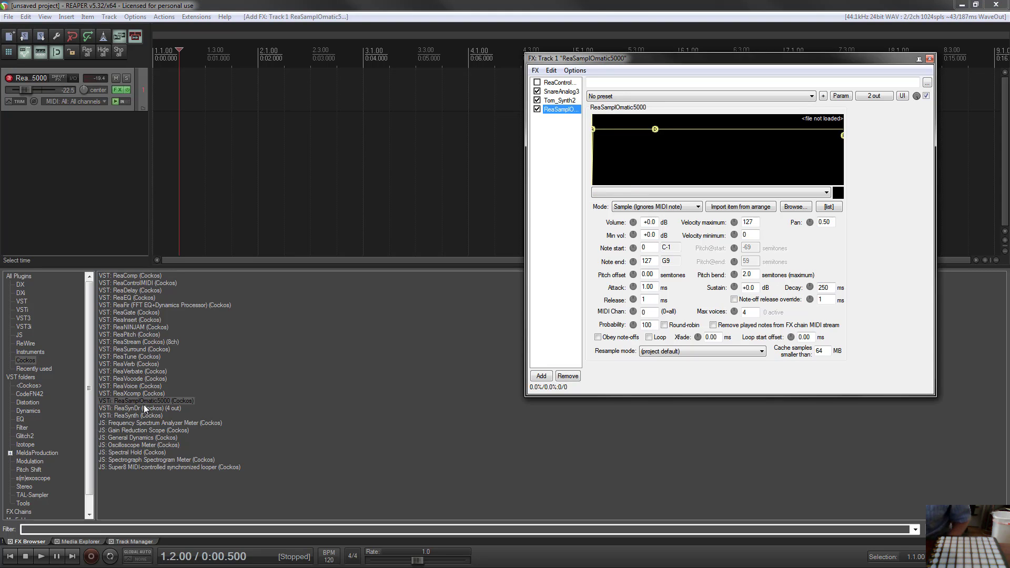
left_click_drag(143, 402, 563, 171)
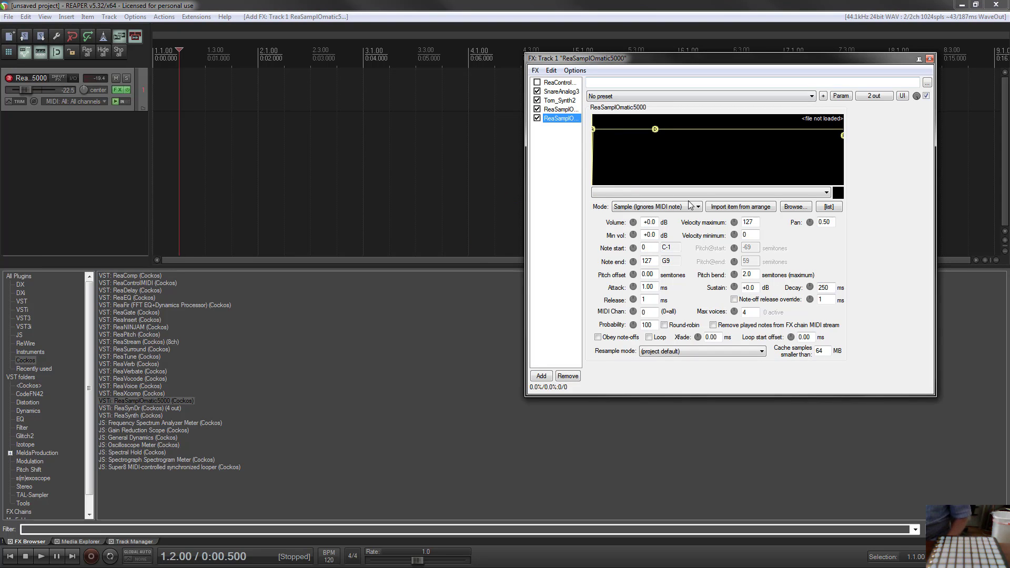
left_click_drag(138, 400, 564, 111)
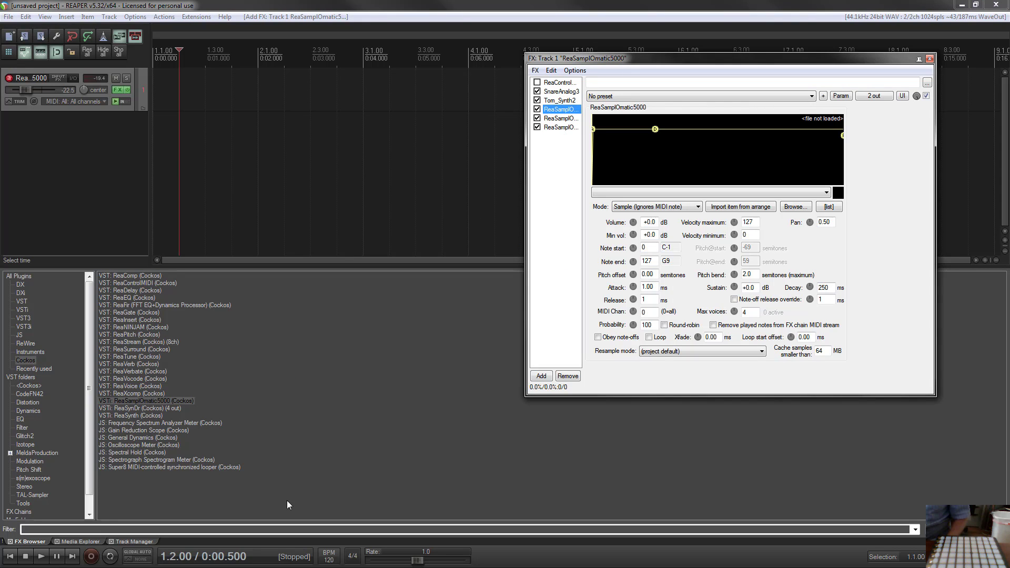
Load KickAnalog2.wav from the Drum Hits\Kick folder into the first empty ReaSamplOmatic5000 instance.
left_click(84, 541)
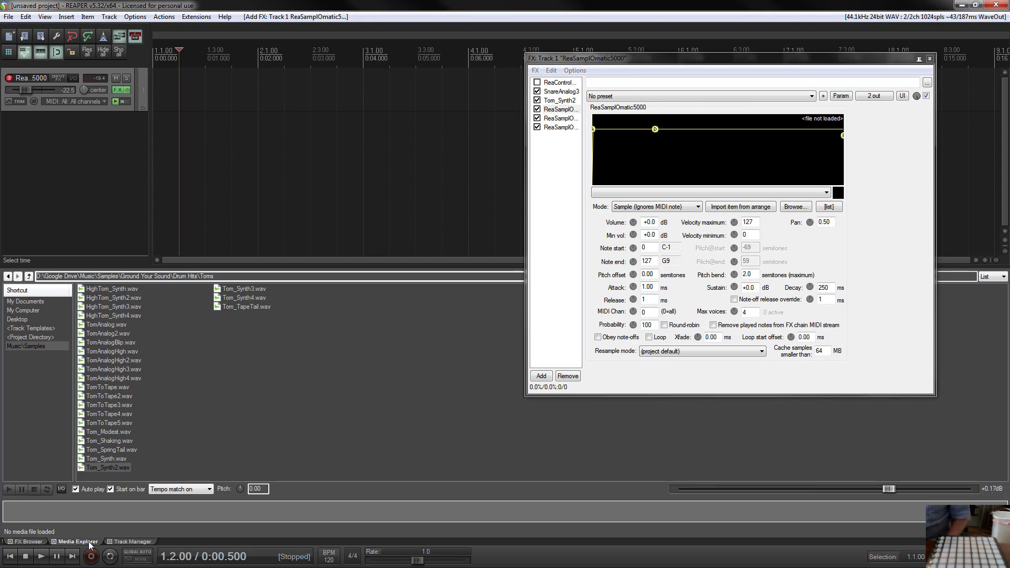
left_click(29, 277)
double_click(93, 297)
left_click(94, 298)
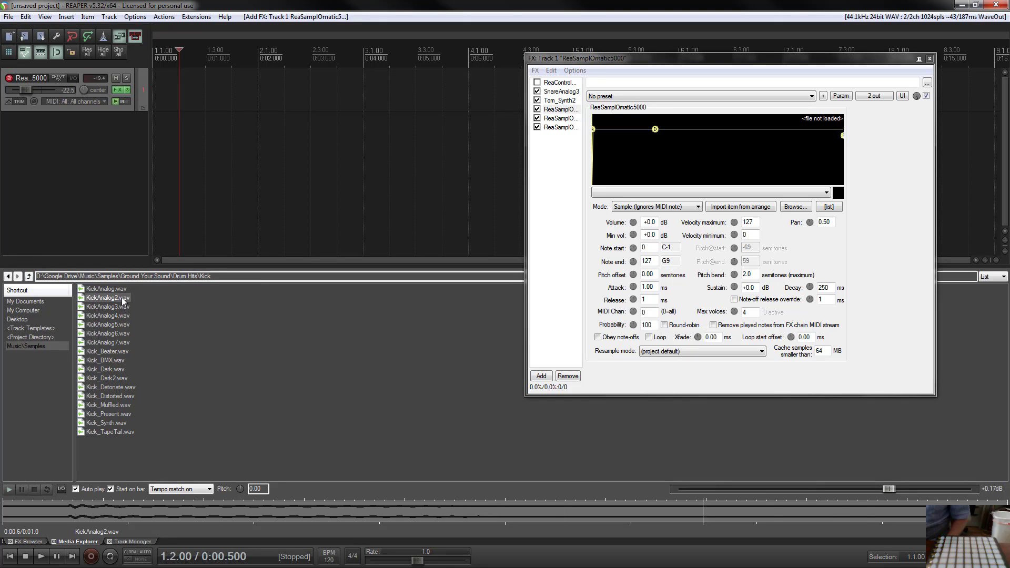
left_click_drag(116, 299, 733, 155)
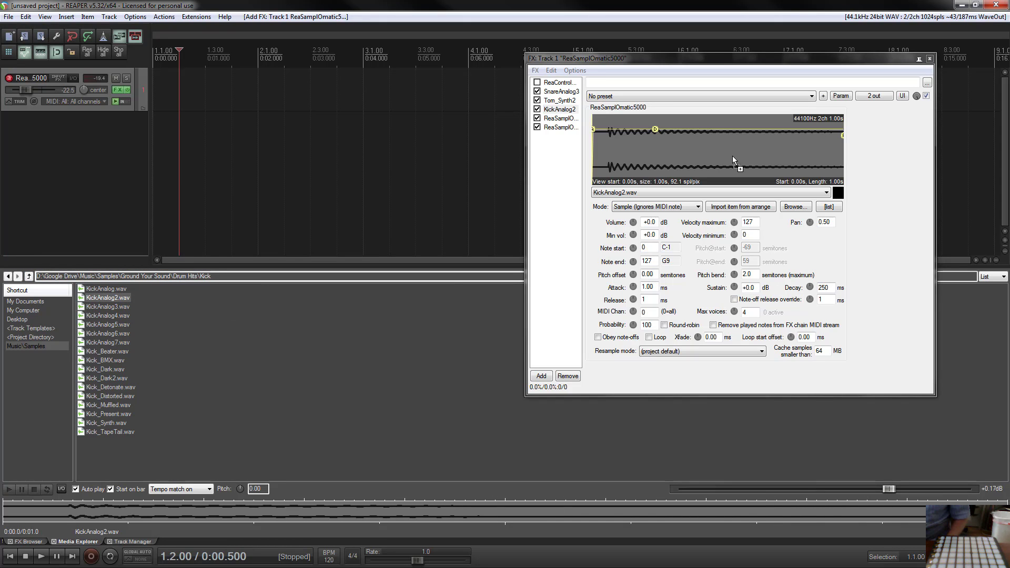
Select the empty sampler after KickAnalog2 and audition CymbalTapeTail2.wav from the Drum Hits\Cymbals folder, stopping the preview.
left_click(559, 101)
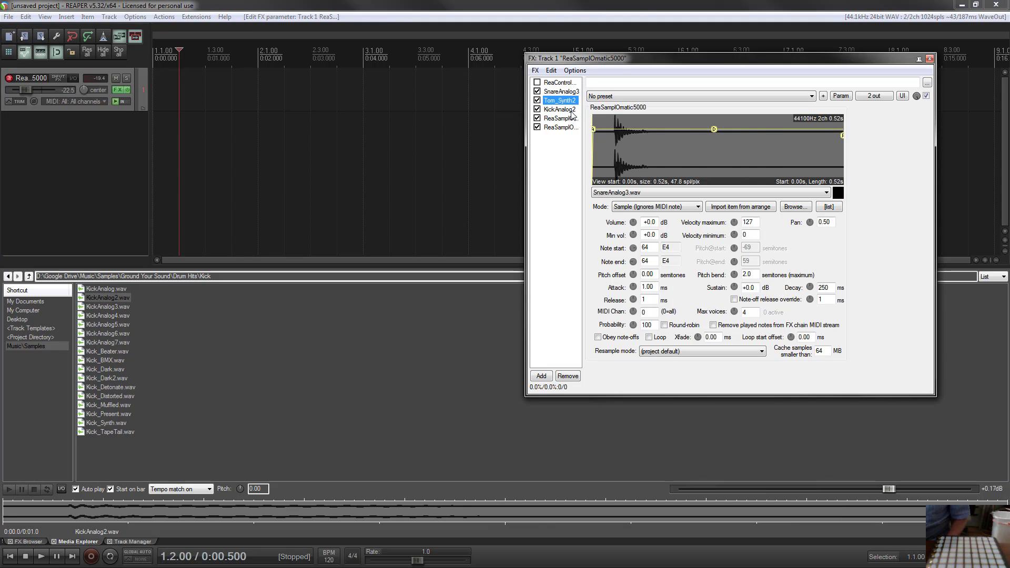
left_click(563, 110)
left_click(563, 118)
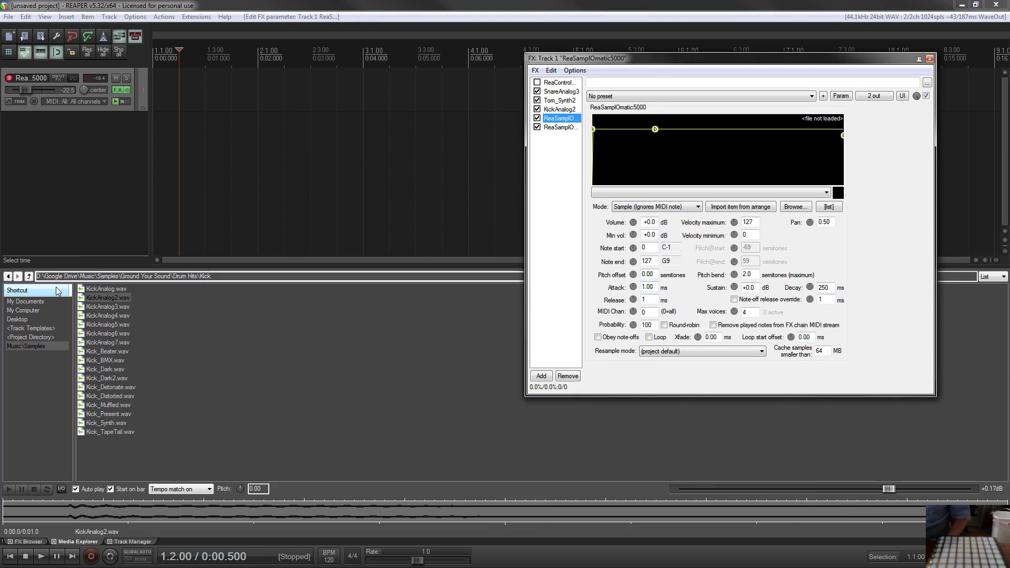
left_click(29, 276)
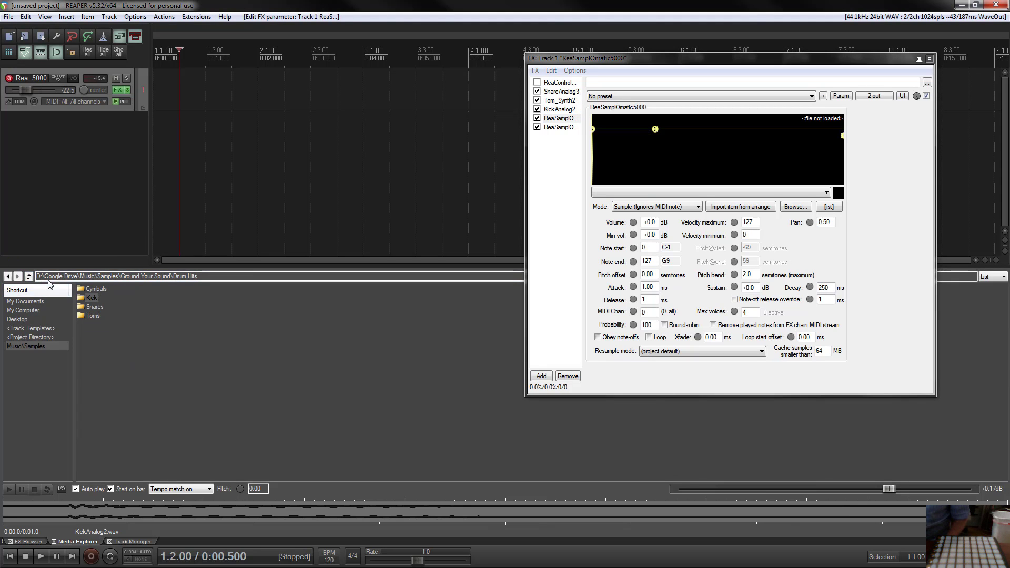
double_click(99, 290)
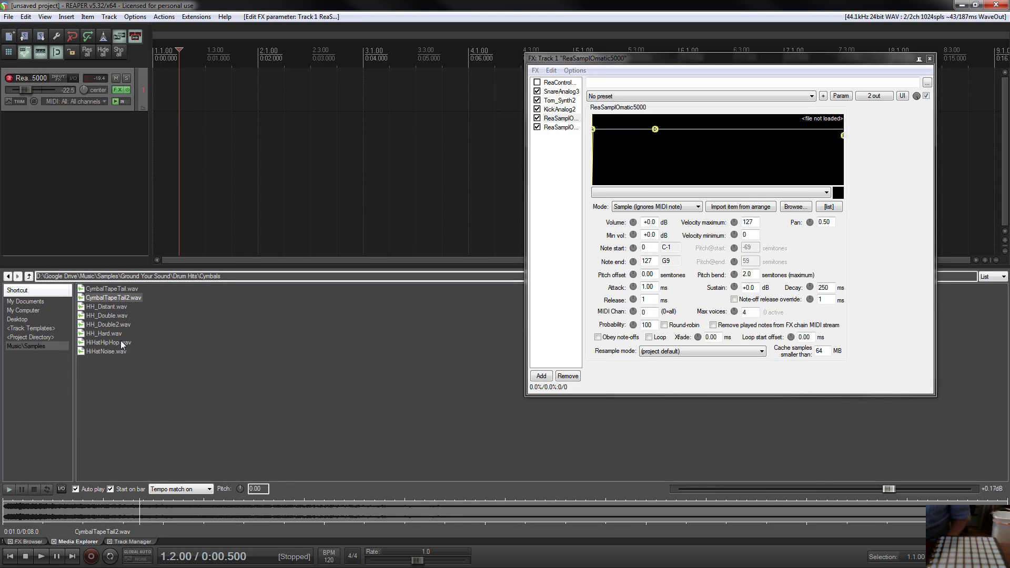
left_click(30, 278)
left_click(30, 277)
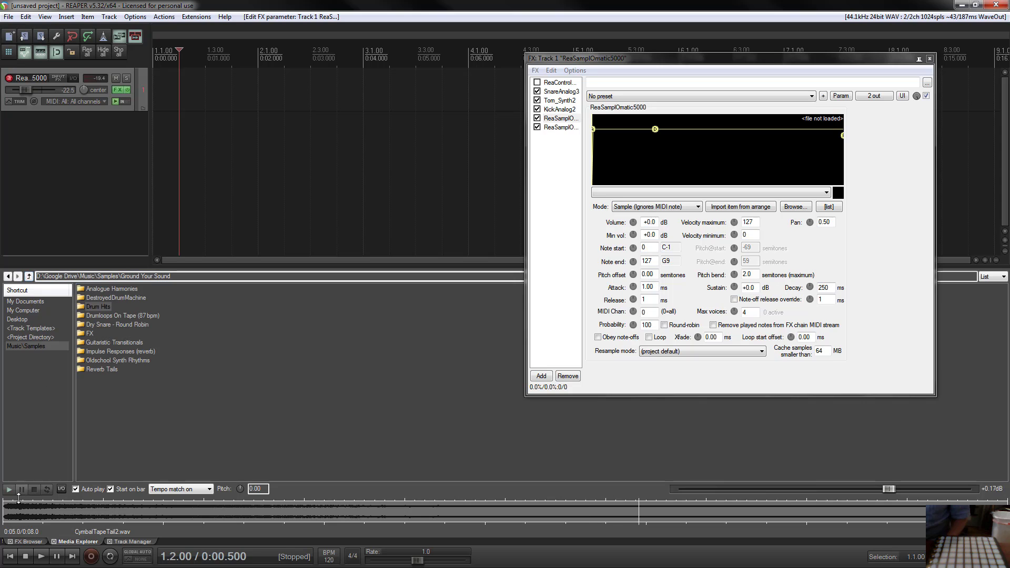
left_click(33, 489)
Preview hi-hats in Samples\Percussion\ProducerSpot-EDM-Drums\HiHats and load edm-hihat-24.wav into the empty sampler after KickAnalog2.
left_click(38, 346)
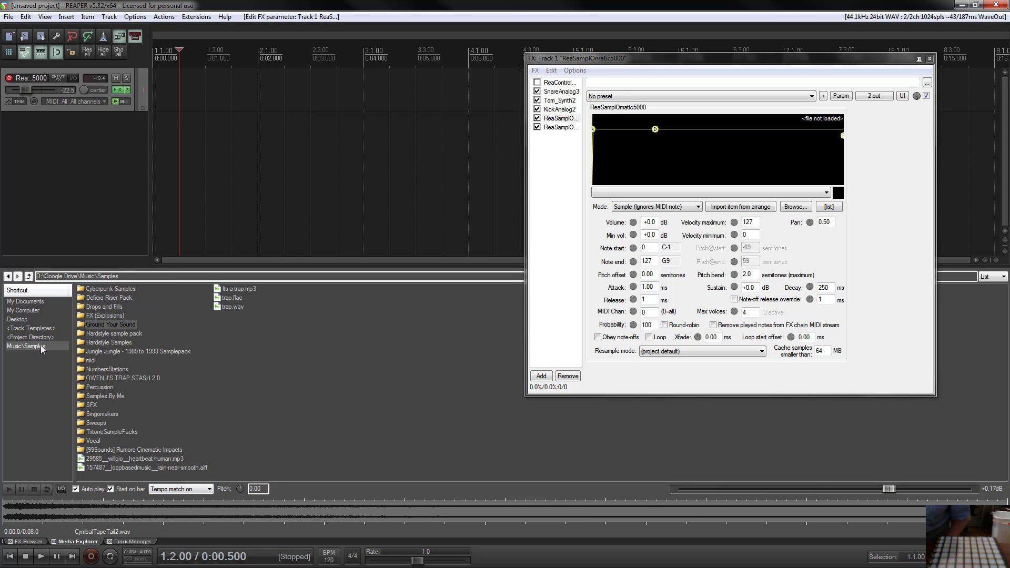
double_click(102, 389)
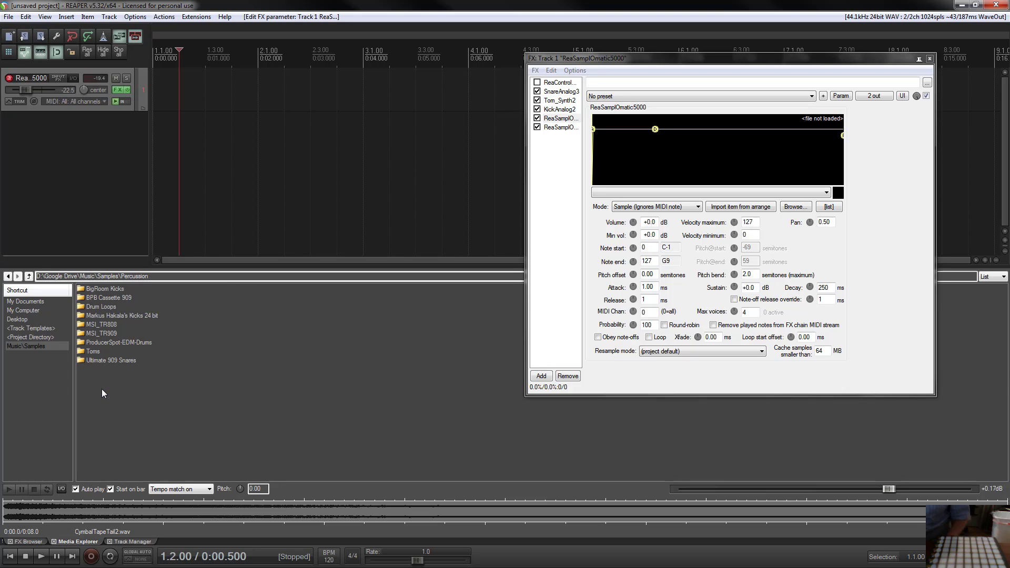
double_click(117, 343)
double_click(95, 307)
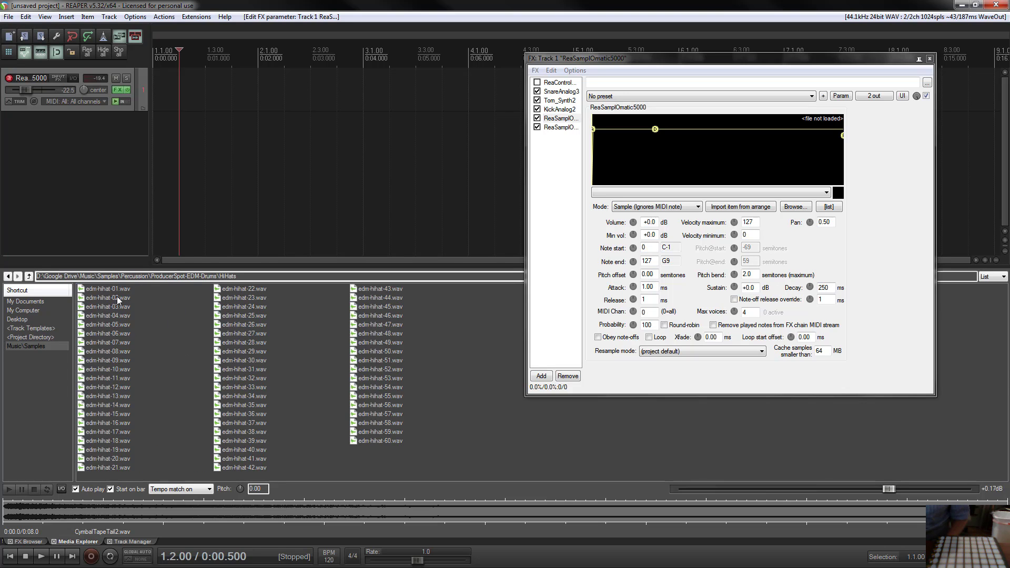
left_click(110, 290)
left_click(110, 297)
left_click(247, 309)
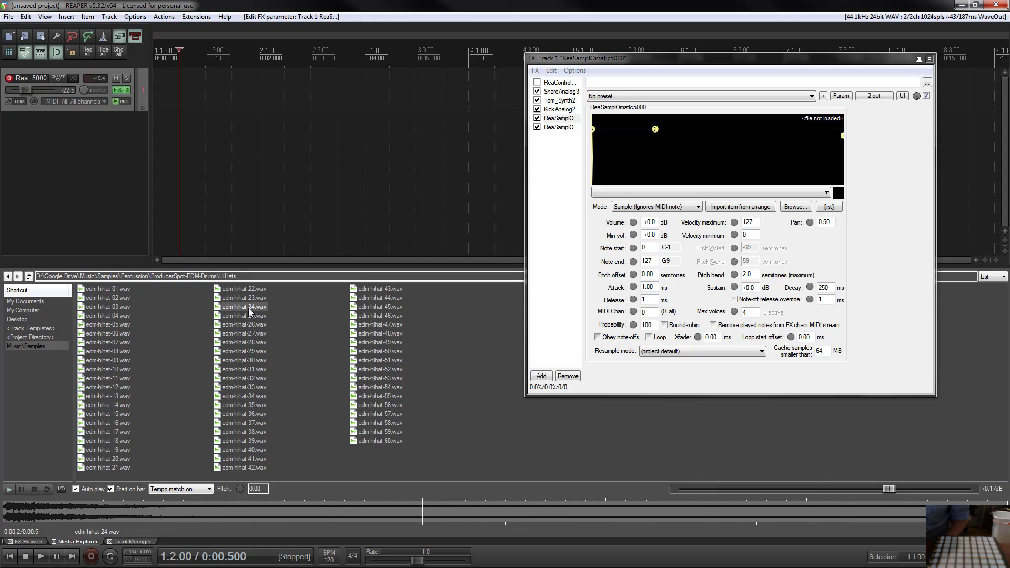
left_click_drag(248, 308, 658, 131)
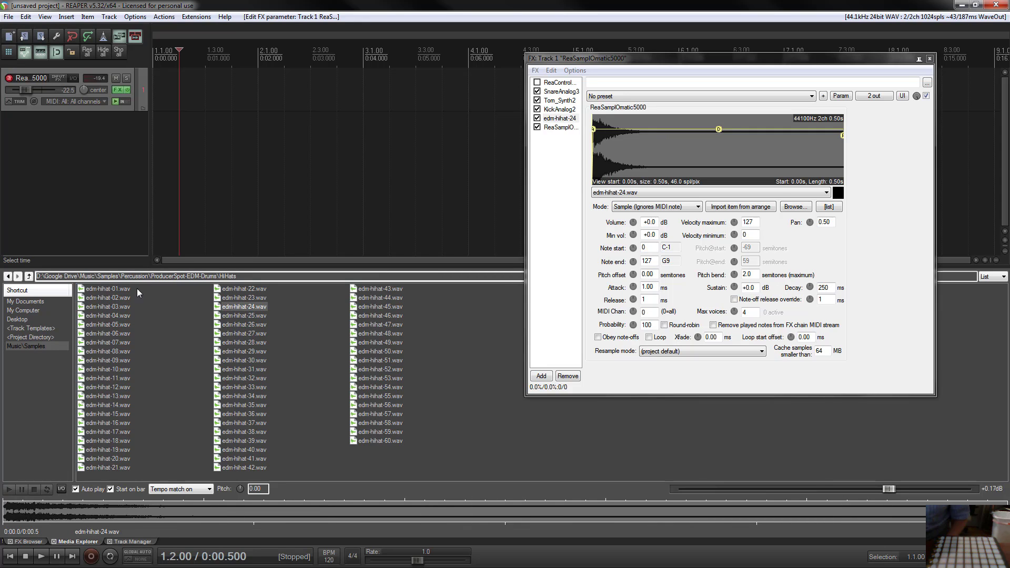
Audition more hi-hats and try to load edm-hihat-42.wav into the last empty ReaSamplOmatic5000 instance.
left_click(380, 423)
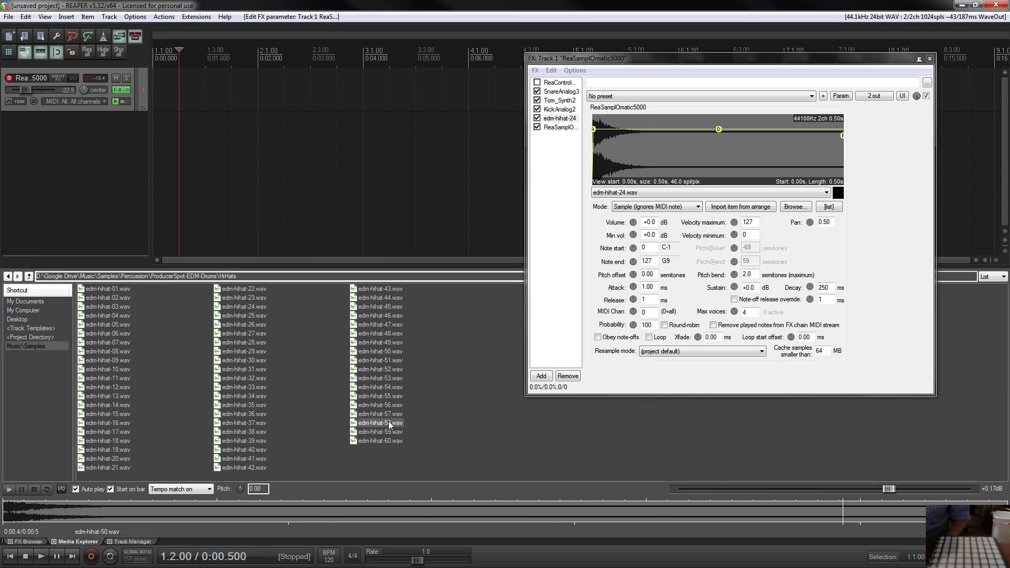
left_click(217, 467)
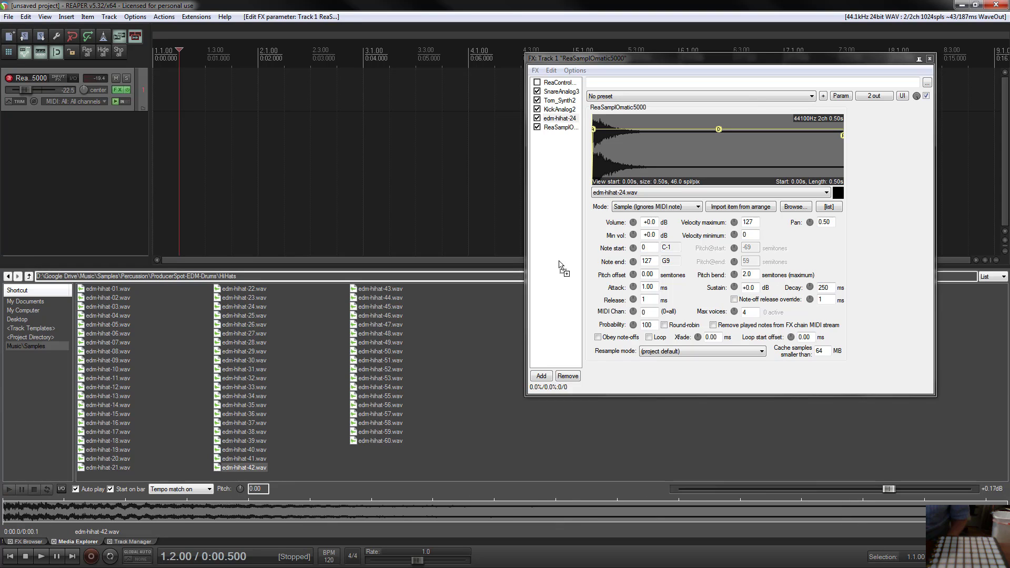
left_click_drag(559, 262, 111, 152)
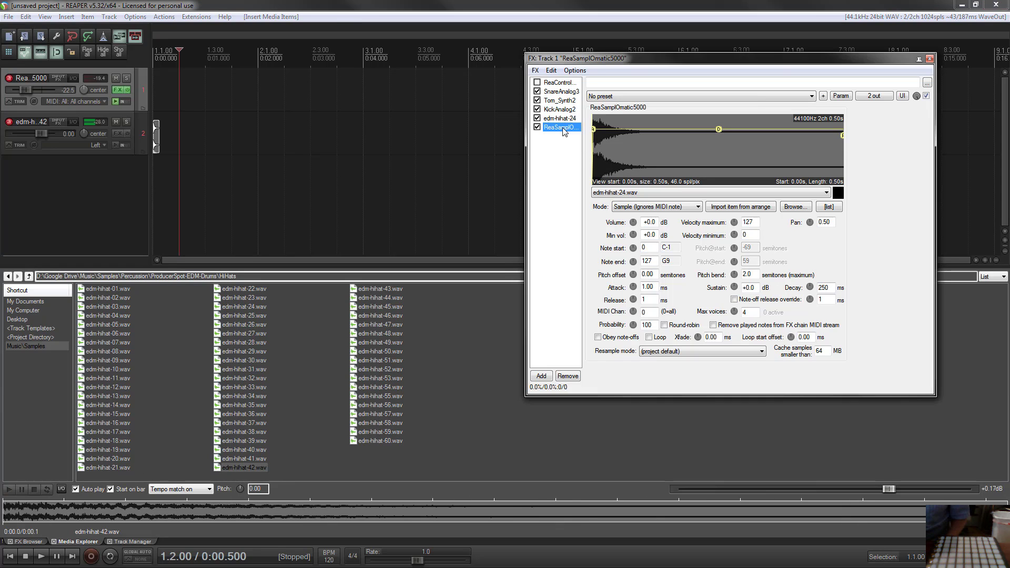
Remove the stray edm-hihat-42 track and load edm-hihat-42.wav into the last empty ReaSamplOmatic5000 instance.
left_click(111, 150)
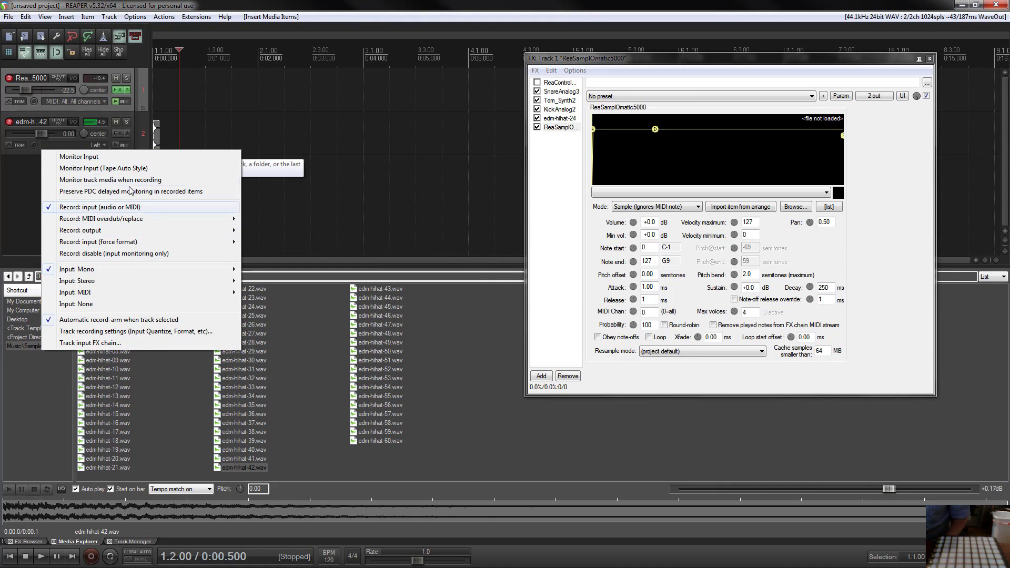
mouse_move(140, 273)
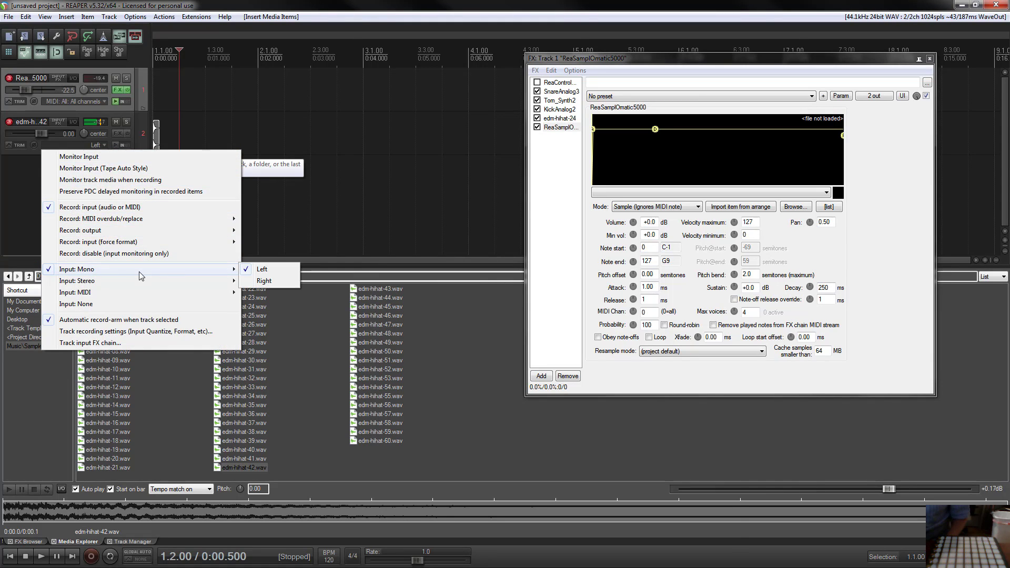
left_click(23, 146)
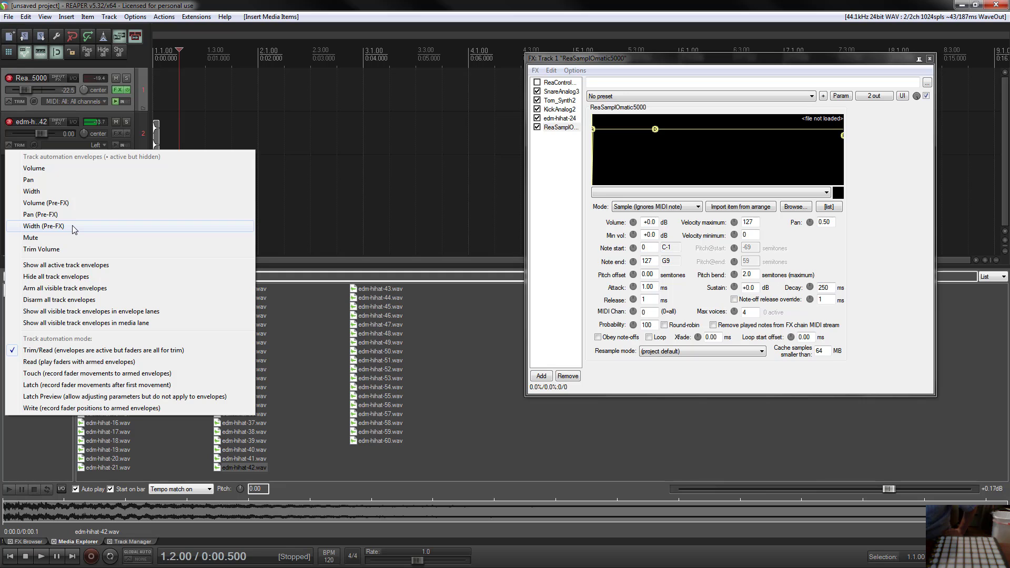
right_click(143, 123)
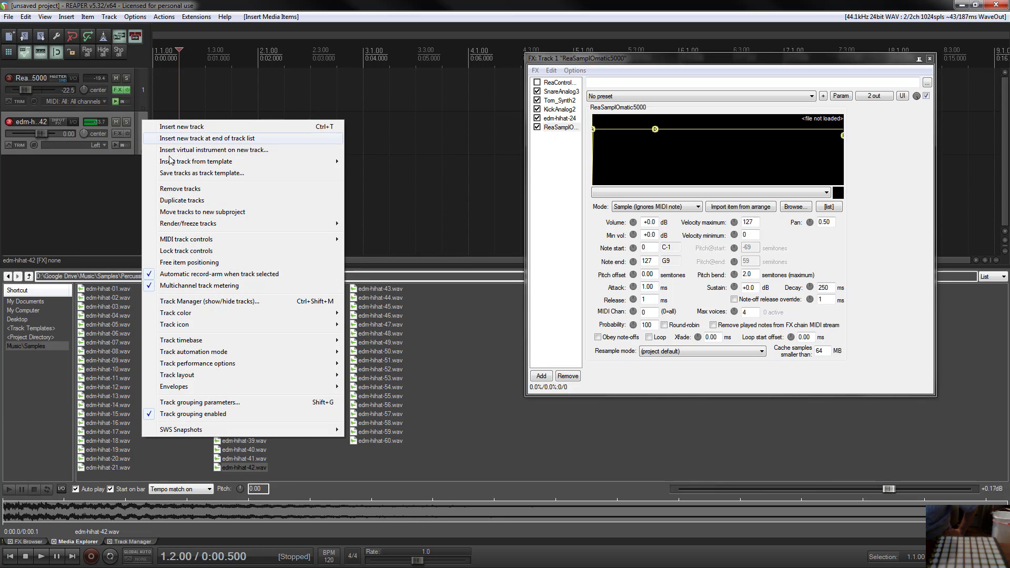
left_click(180, 189)
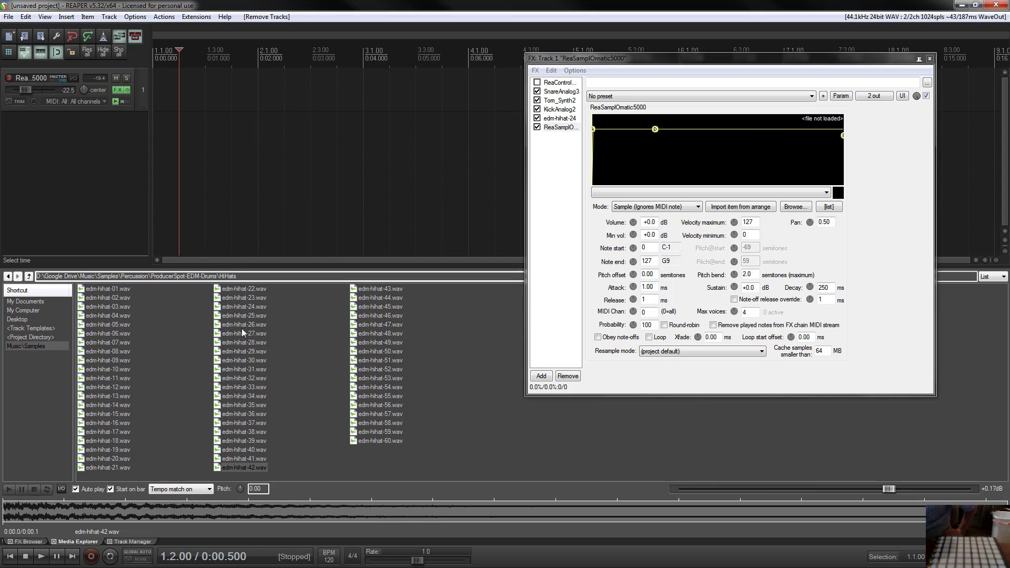
left_click_drag(578, 200, 621, 158)
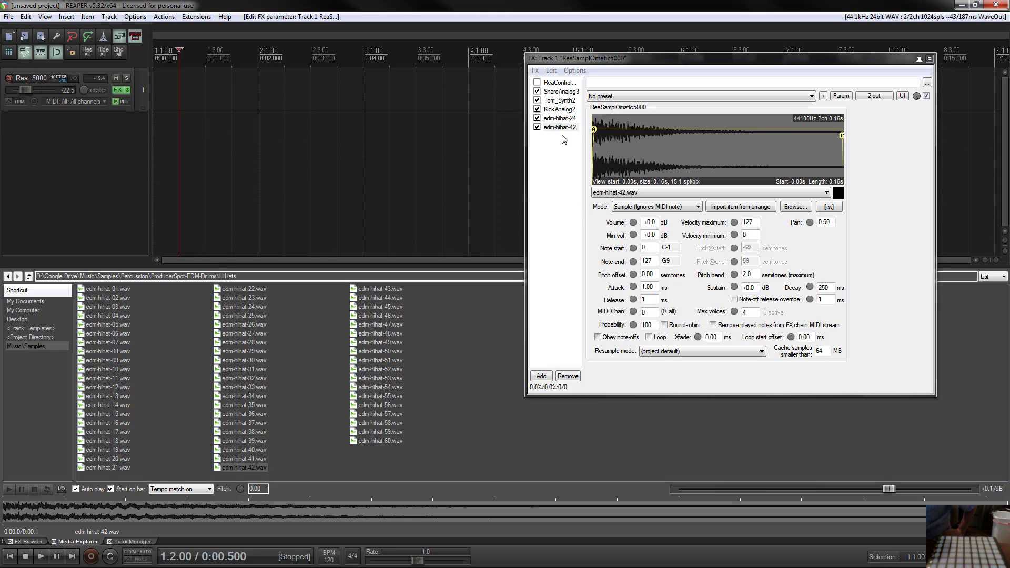
Check the note range used by the Tom_Synth2 sampler and set the KickAnalog2 sampler's note start and end to 66.
left_click(566, 119)
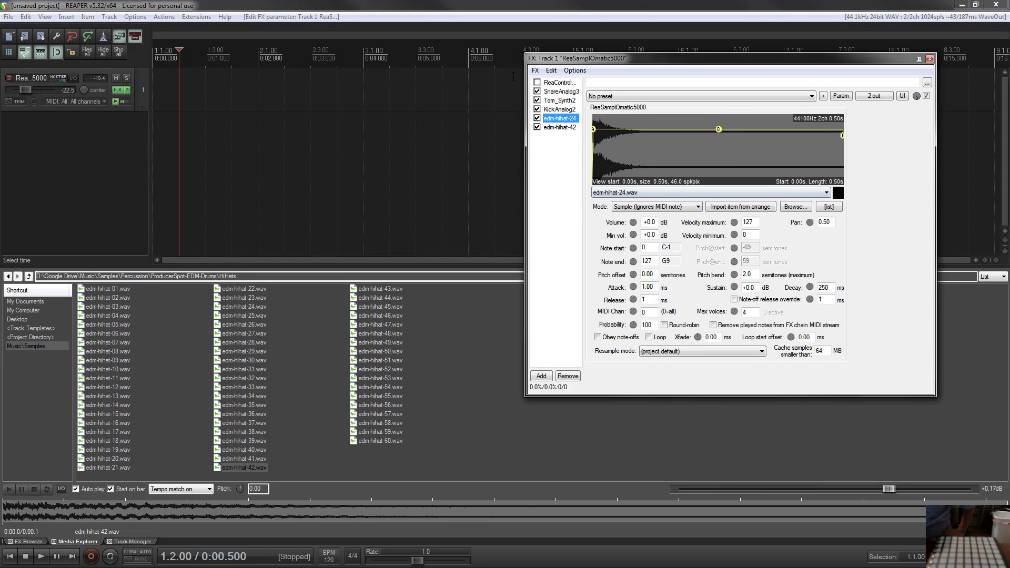
left_click(568, 110)
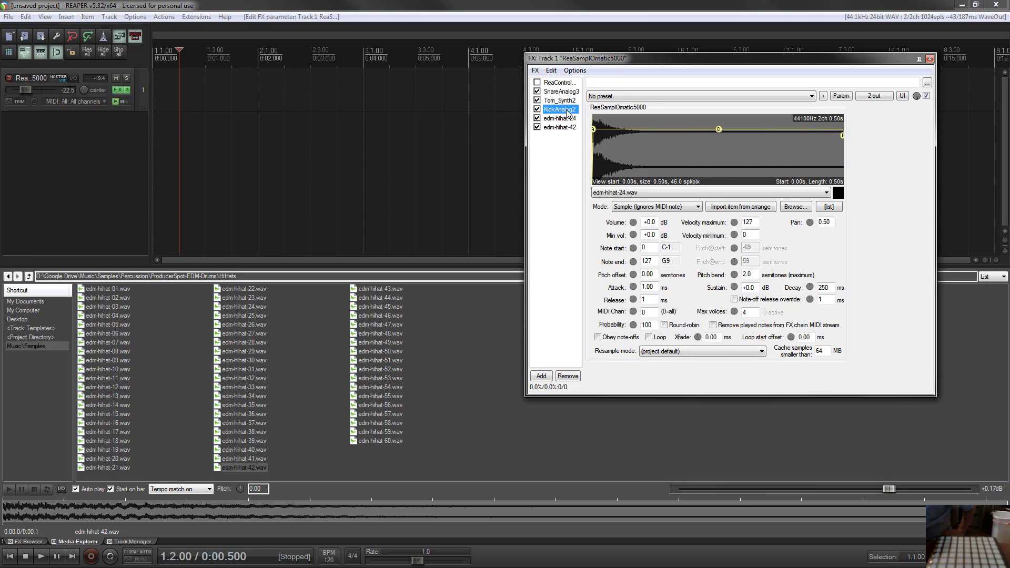
left_click(567, 102)
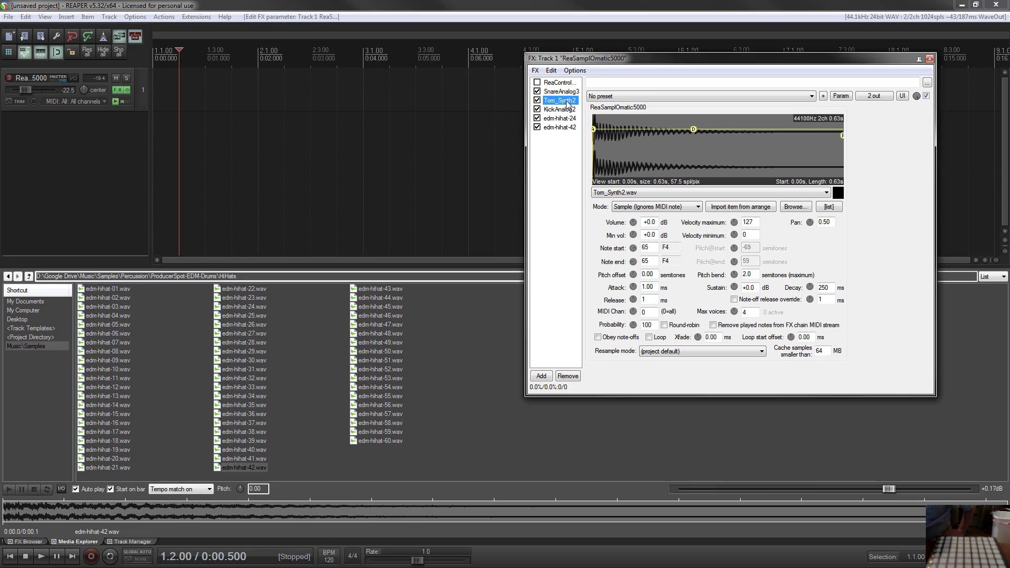
left_click(567, 109)
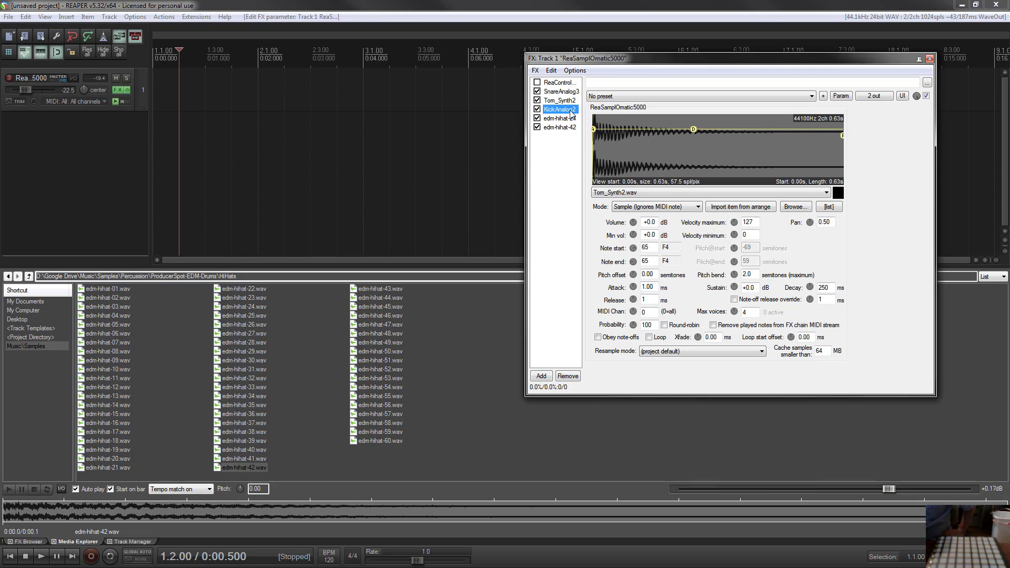
left_click(632, 249)
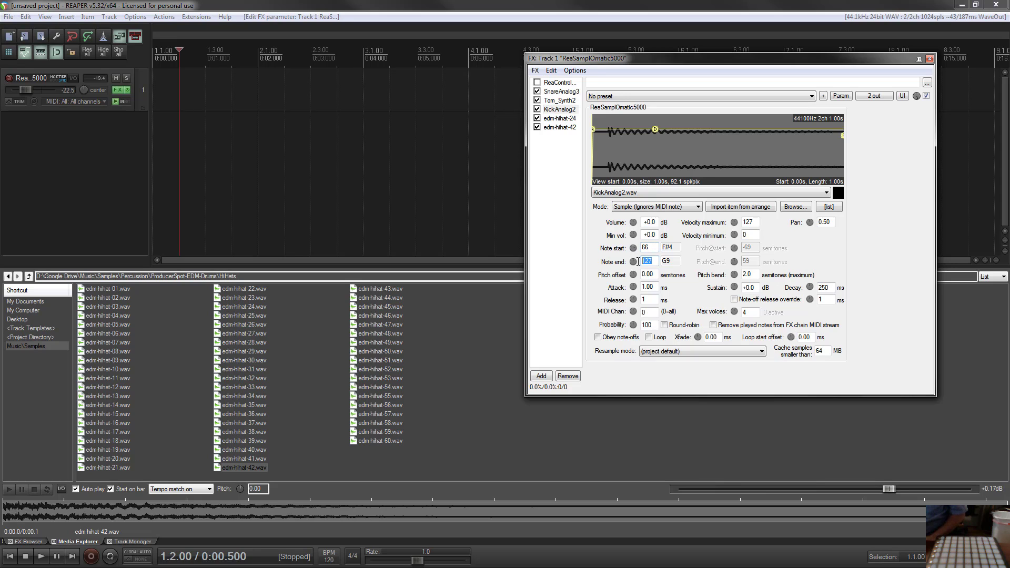
Restrict the edm-hihat-24 sampler to note 67 and the edm-hihat-42 sampler, moved above it in the chain, to note 68.
left_click(560, 119)
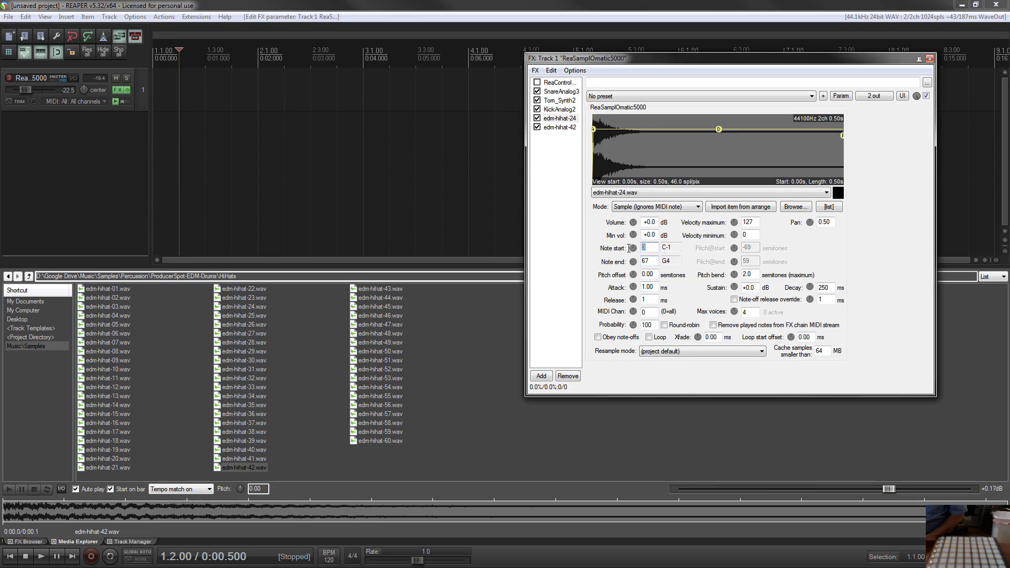
left_click_drag(558, 128, 559, 118)
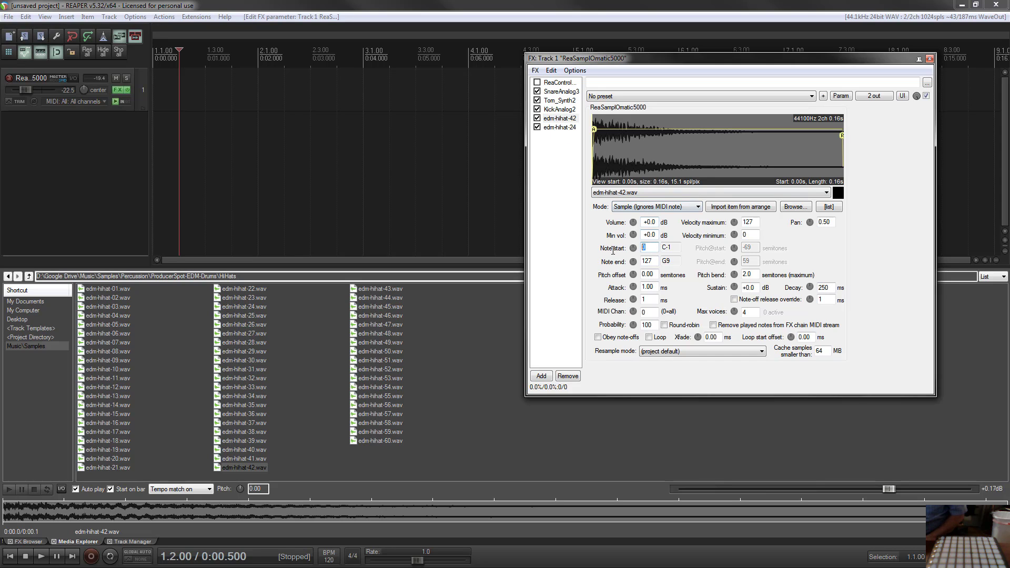
left_click(647, 262)
type("68")
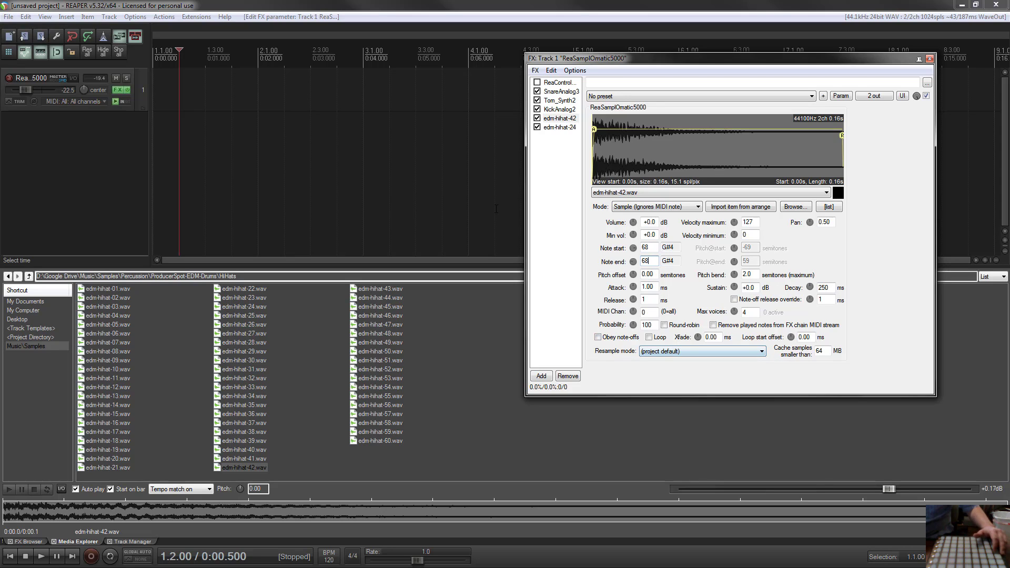
left_click(551, 195)
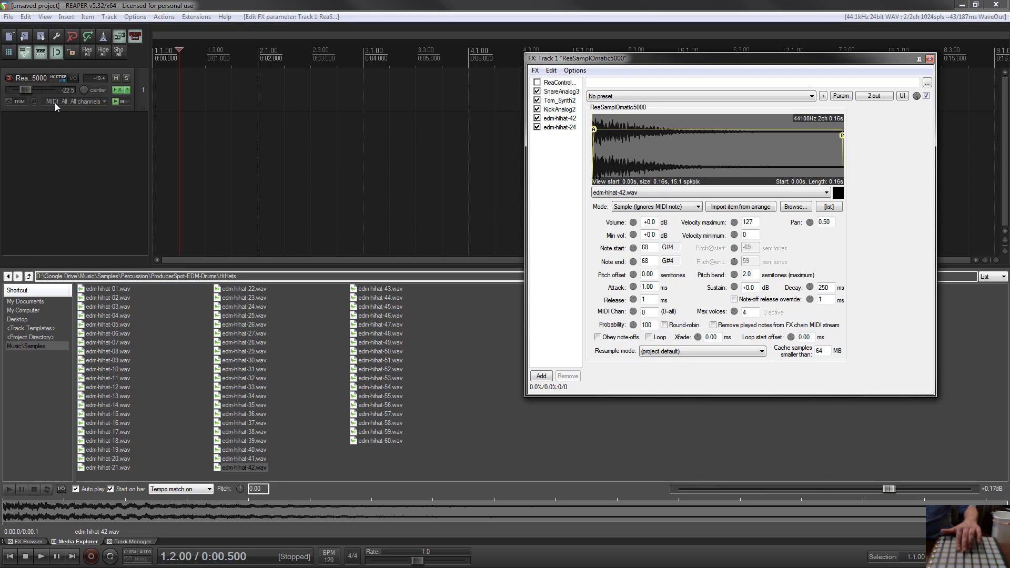
Draw an empty two-bar MIDI item at the start of the sampler track and open it for editing with the FX window closed.
left_click(113, 70)
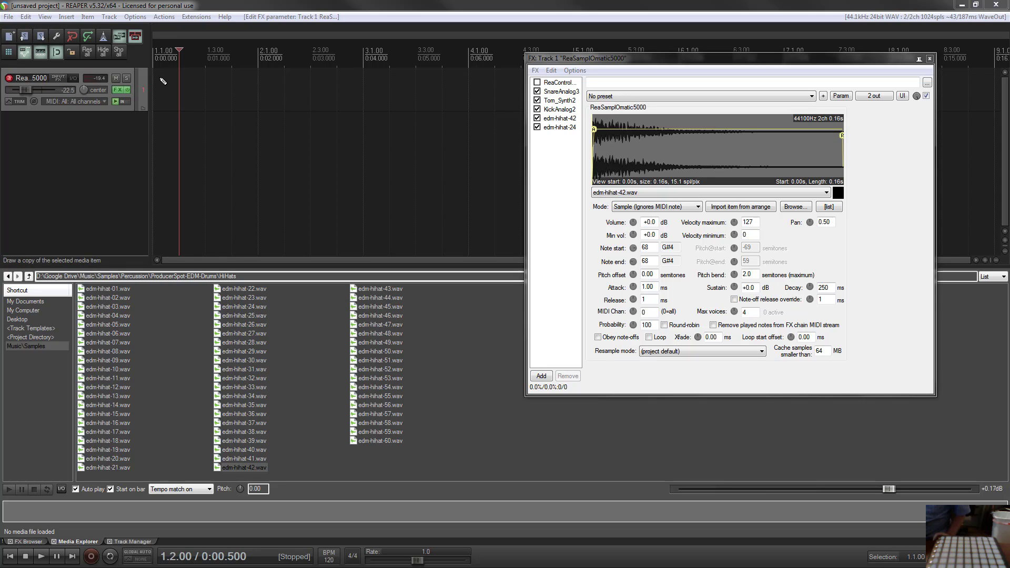
left_click_drag(160, 82, 362, 94)
double_click(213, 86)
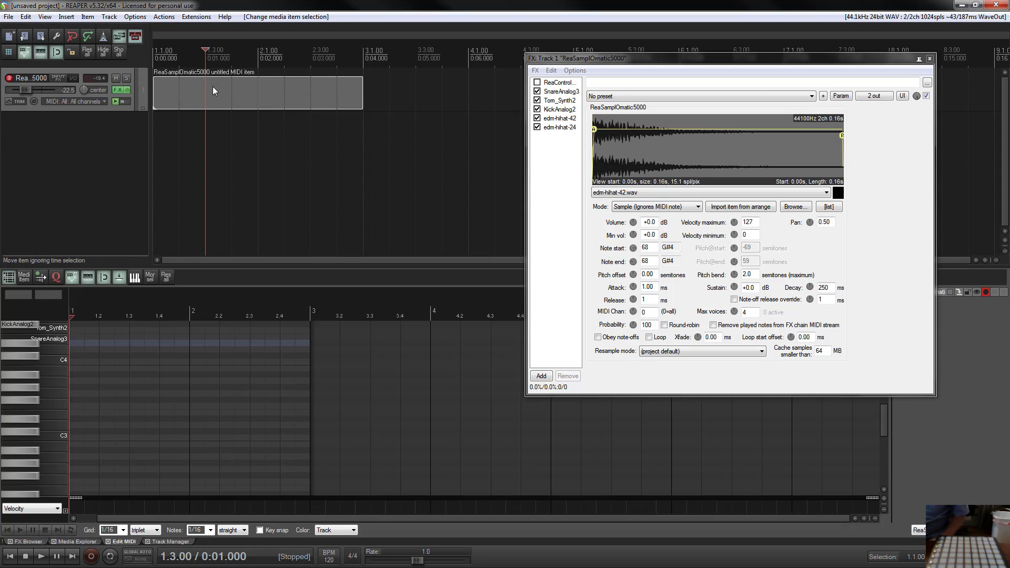
left_click(930, 58)
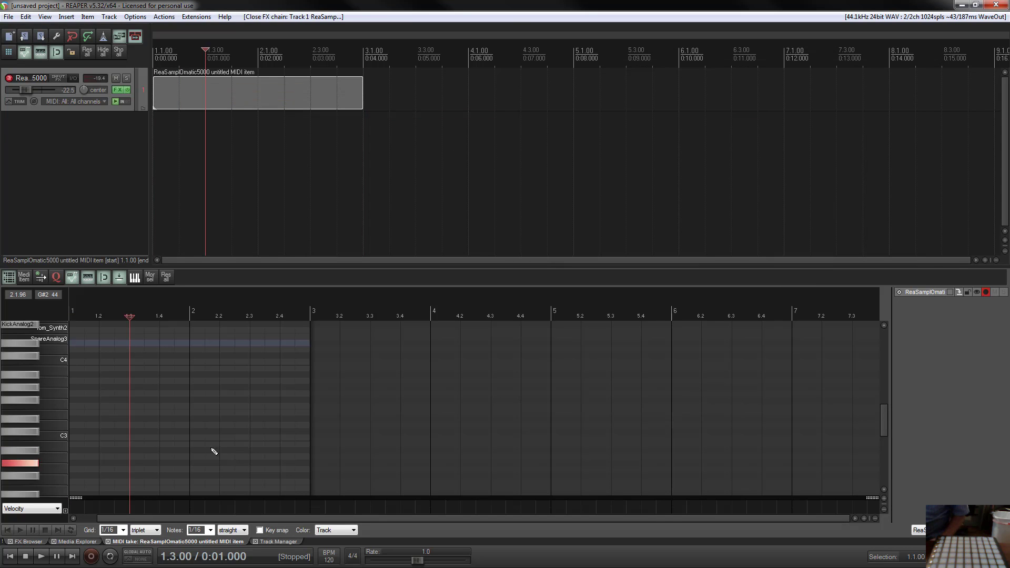
Audition the named edm-hihat-24 and Tom_Synth2 keys in the MIDI editor's piano roll.
scroll(14, 379, "up", 4)
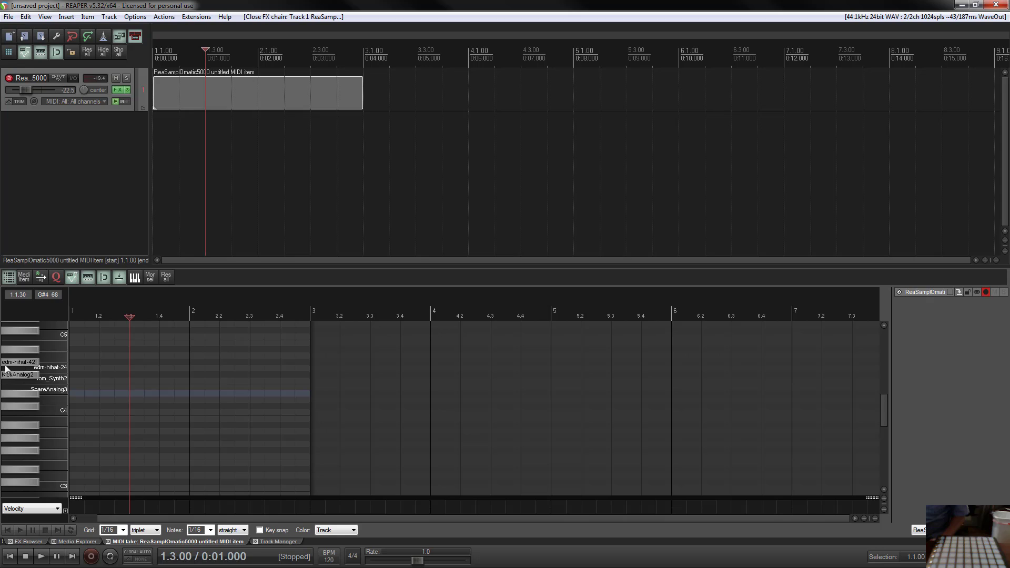
left_click(57, 368)
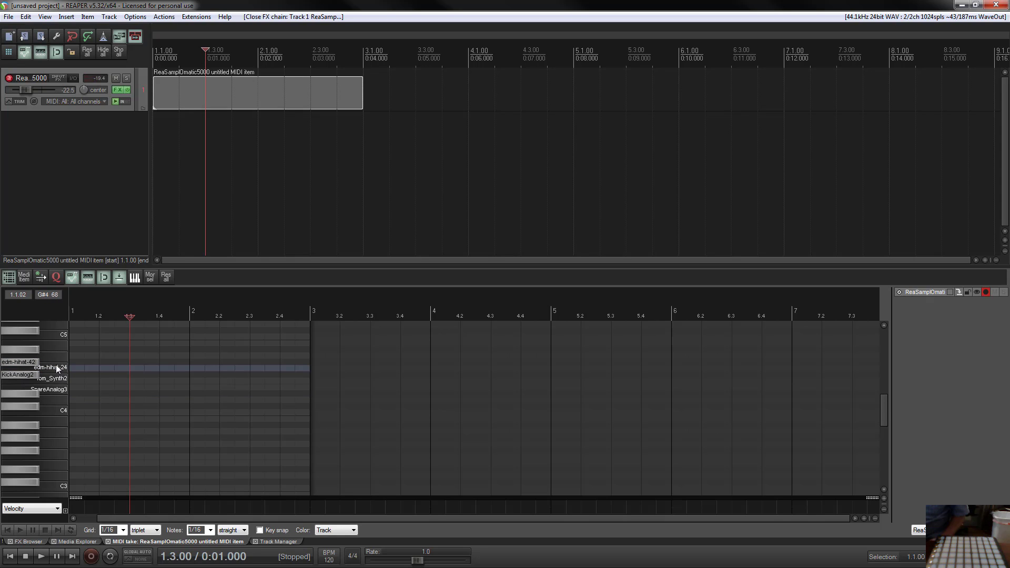
left_click(56, 368)
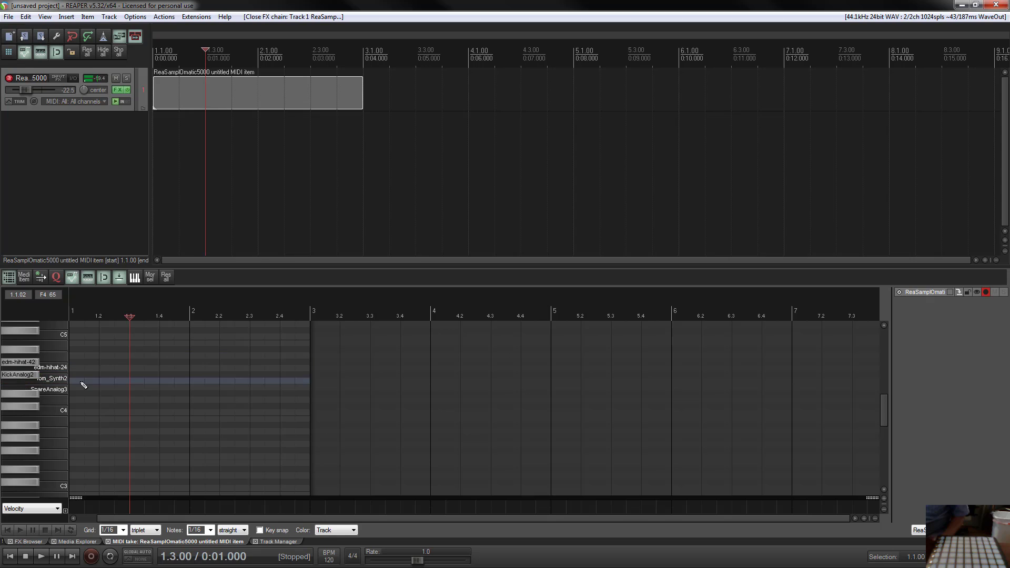
left_click(29, 381)
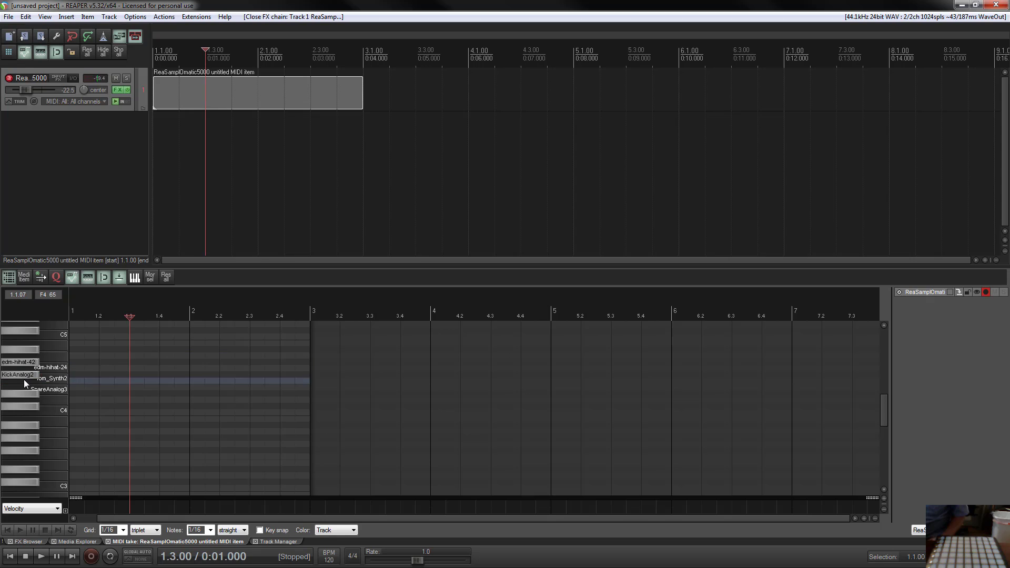
With the grid at 1/16, insert eight KickAnalog2 notes, about one per beat, across bars 1 and 2.
left_click(123, 531)
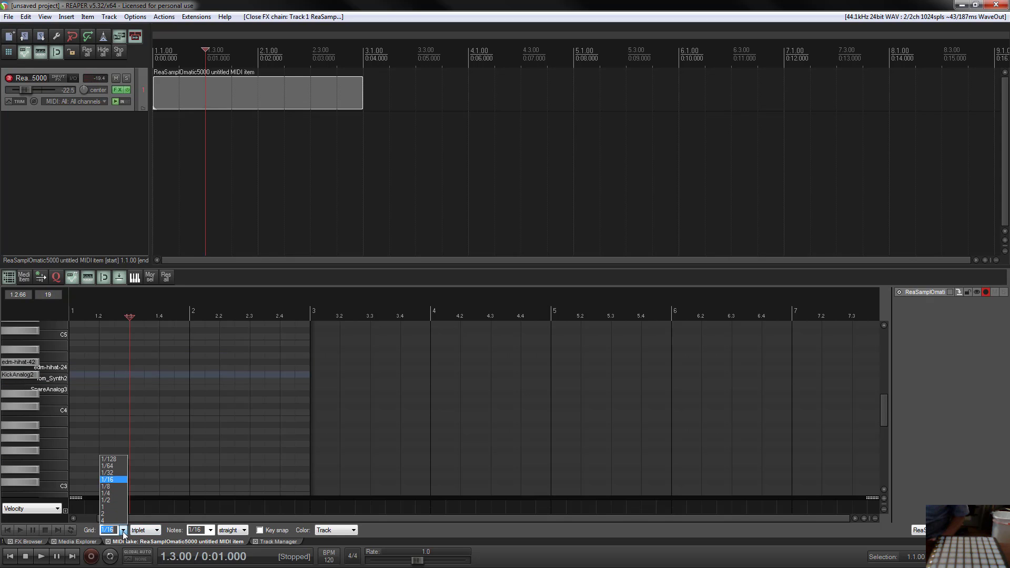
left_click(115, 481)
left_click(63, 421)
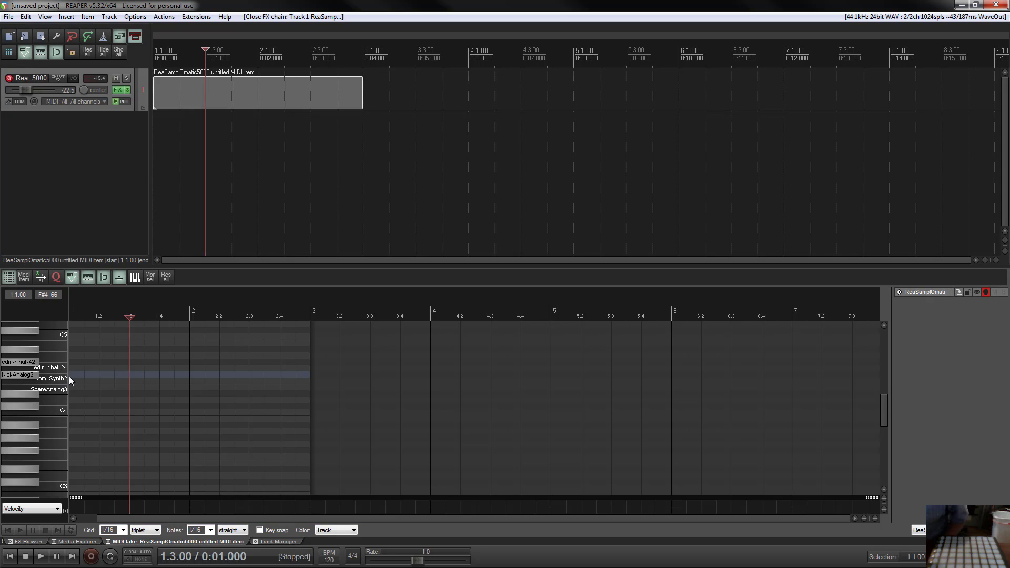
left_click(73, 376)
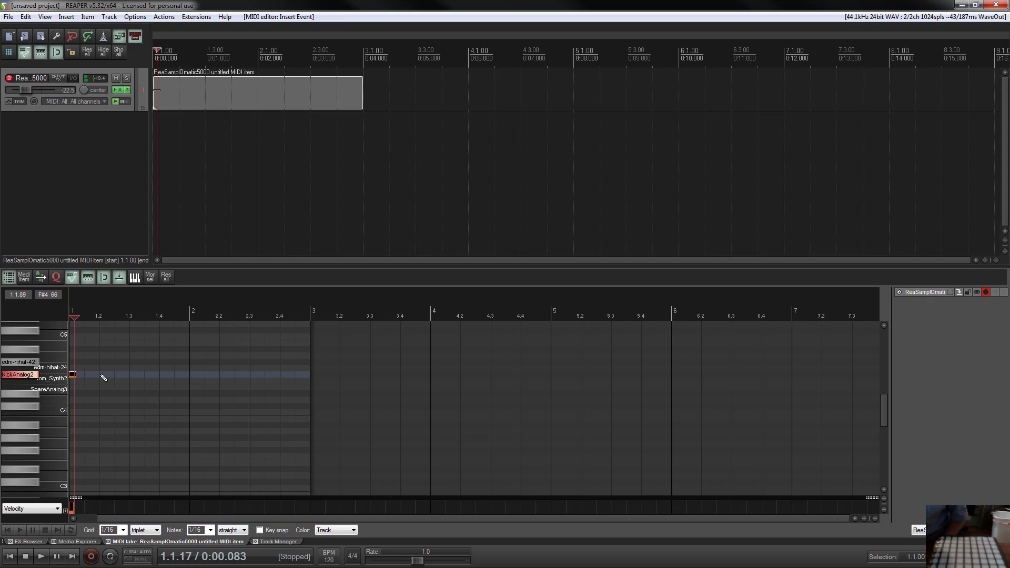
left_click(103, 377)
left_click(138, 377)
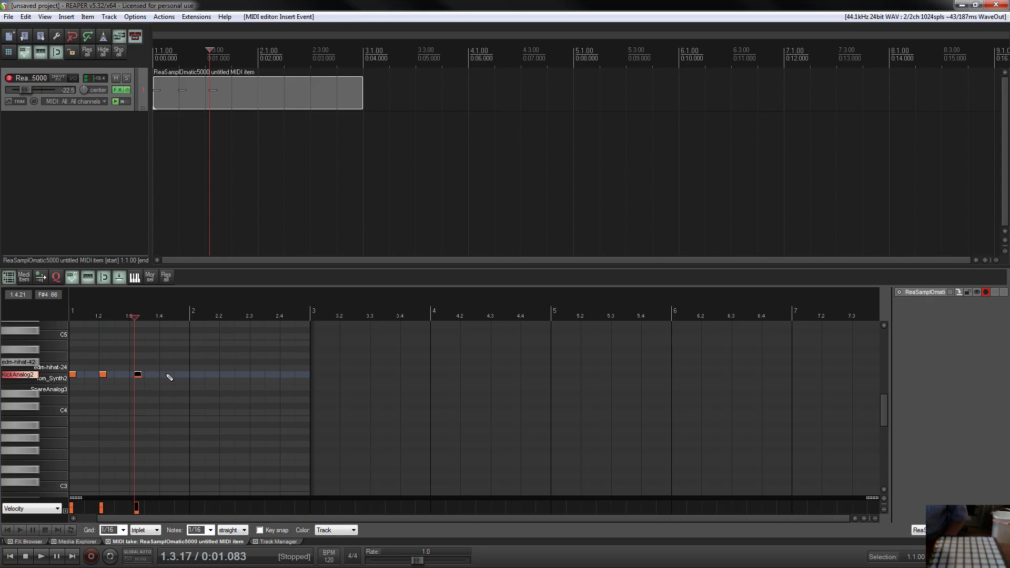
left_click(168, 375)
left_click(198, 375)
left_click(223, 377)
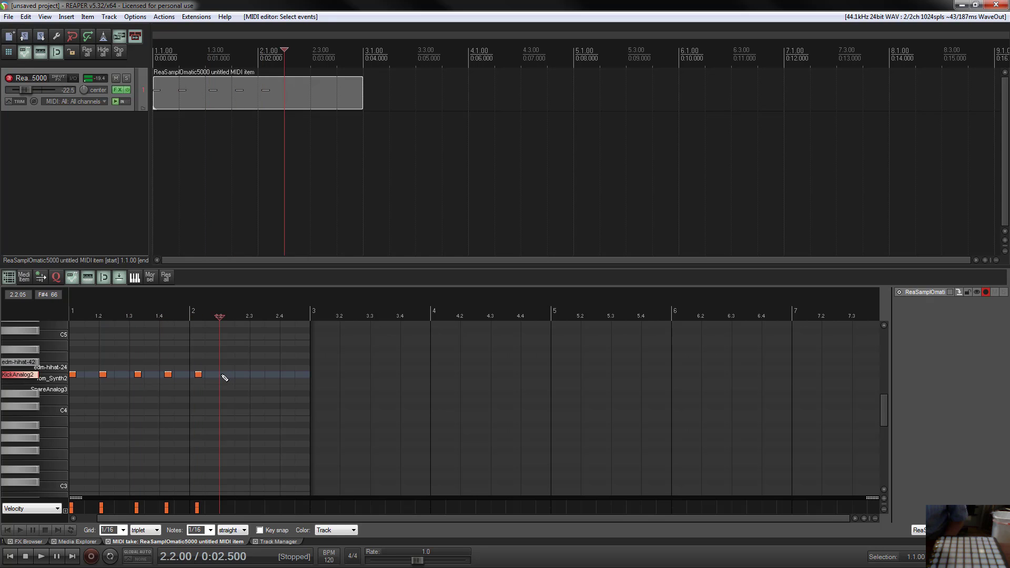
left_click(223, 375)
left_click(255, 375)
left_click(289, 374)
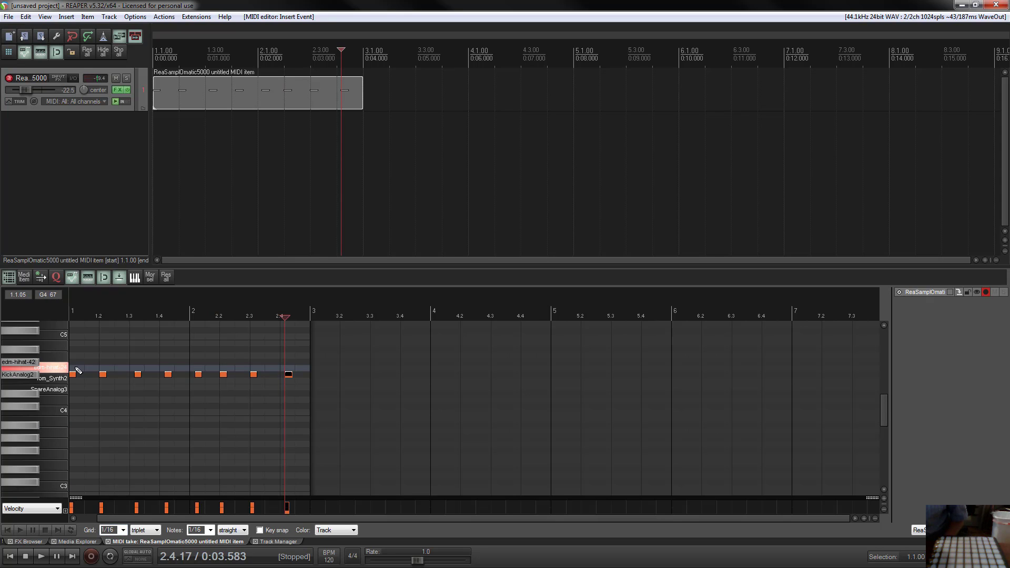
Insert a run of edm-hihat-24 notes along the 1/16 triplet grid above the kick notes in bar 1.
left_click(73, 368)
left_click(83, 367)
left_click(93, 368)
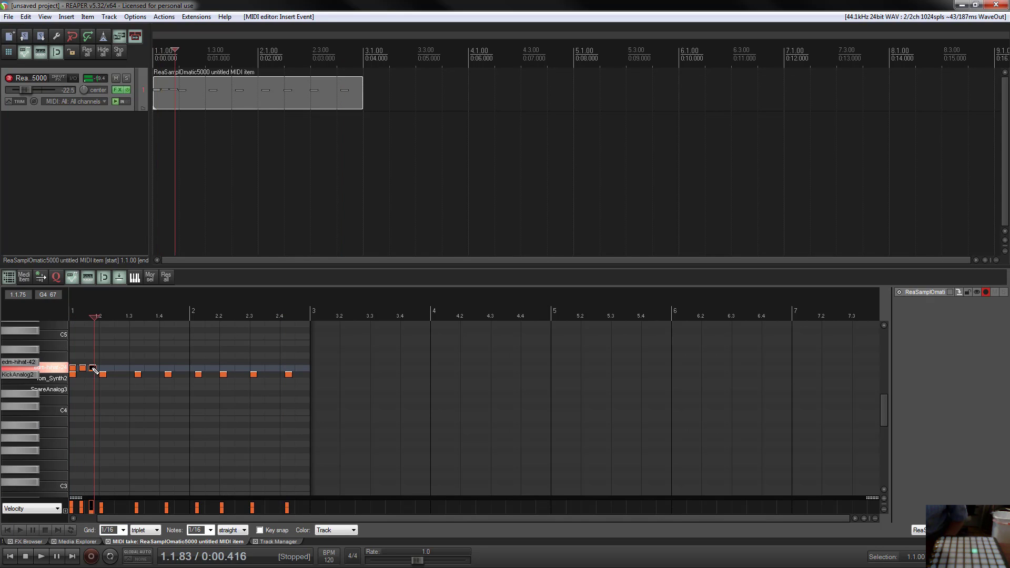
left_click(103, 373)
left_click(102, 368)
left_click(113, 368)
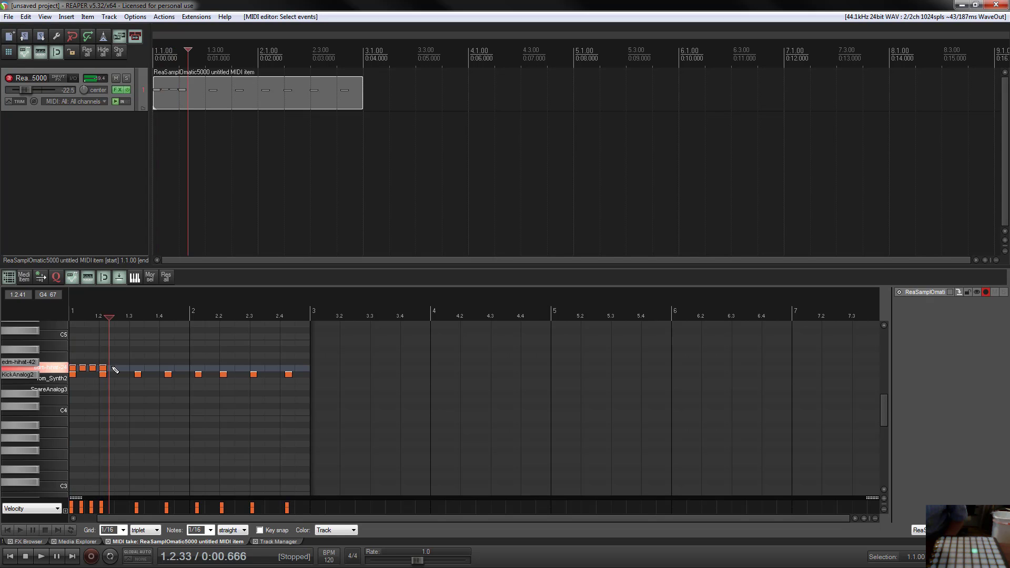
left_click(128, 367)
left_click(143, 368)
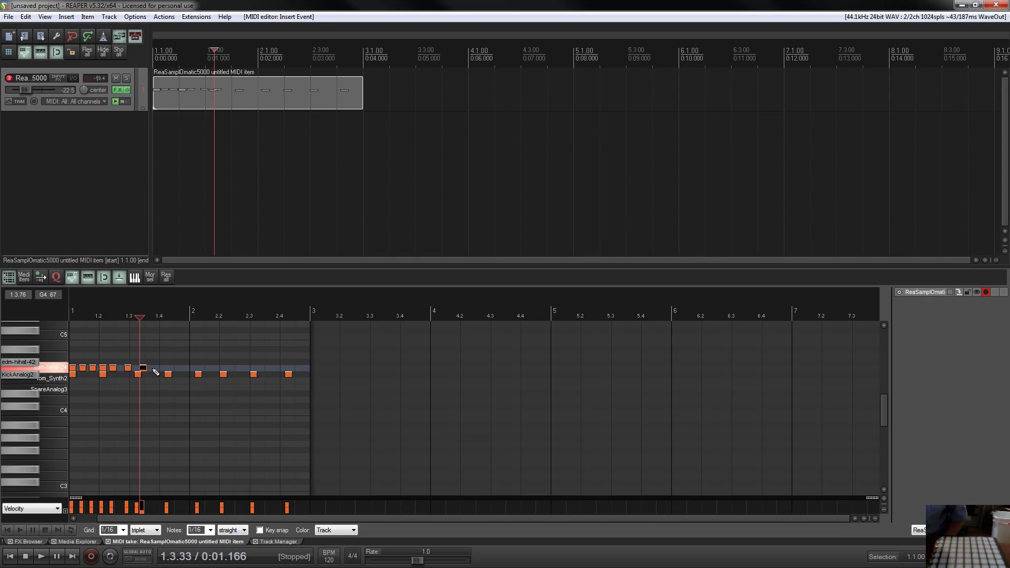
left_click(152, 368)
left_click(137, 367)
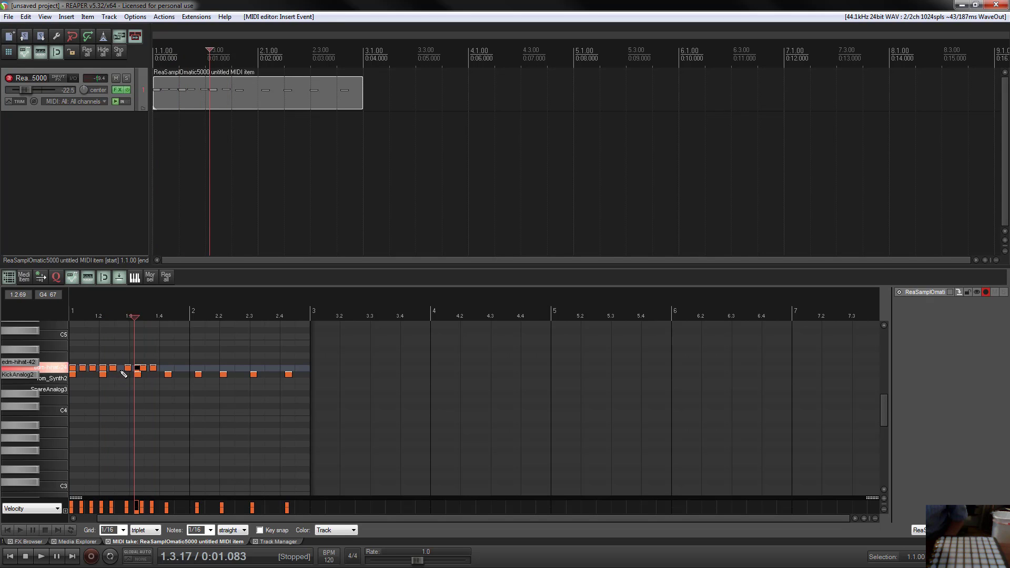
left_click(125, 368)
scroll(131, 389, "up", 5)
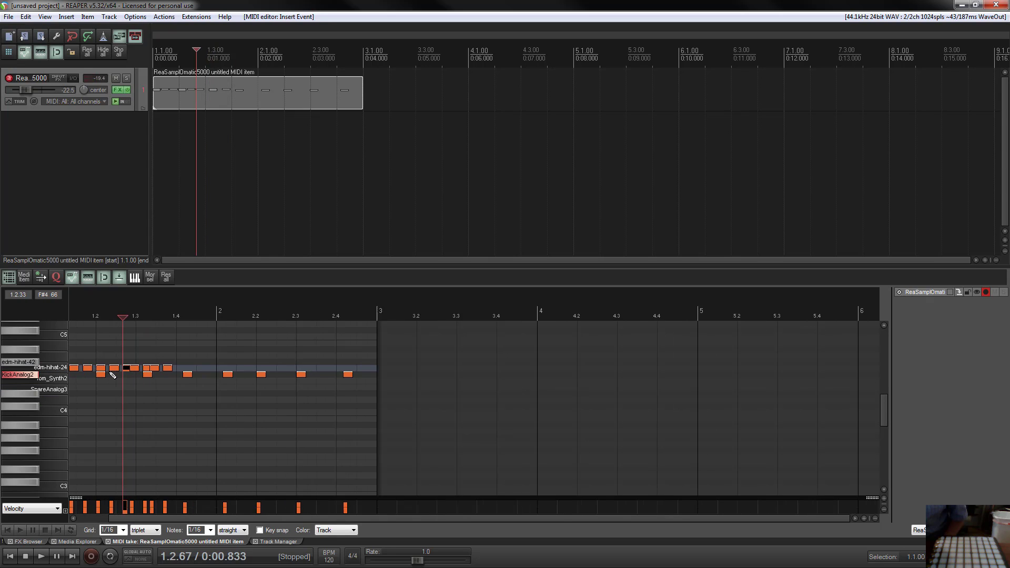
double_click(163, 368)
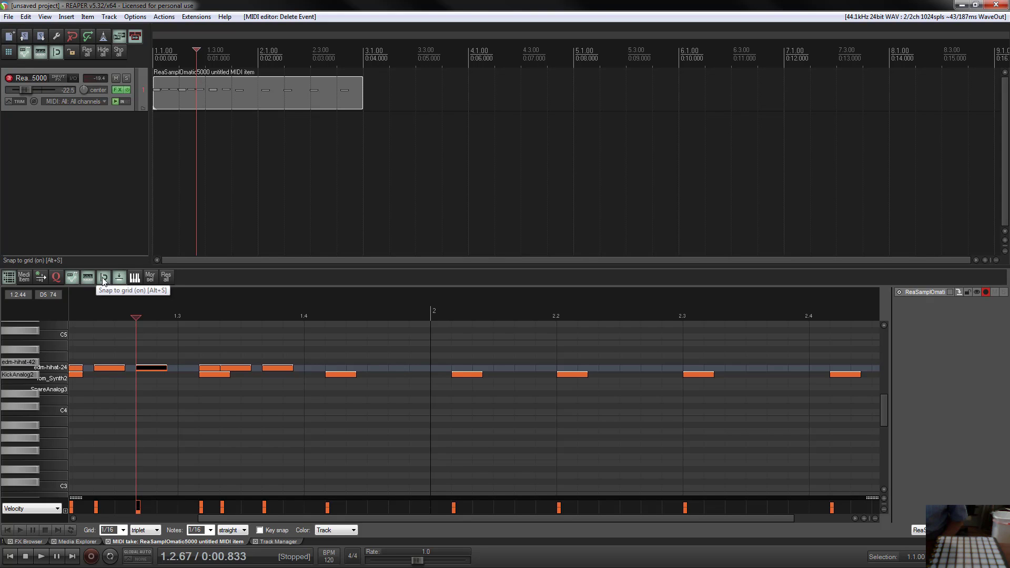
left_click(350, 369)
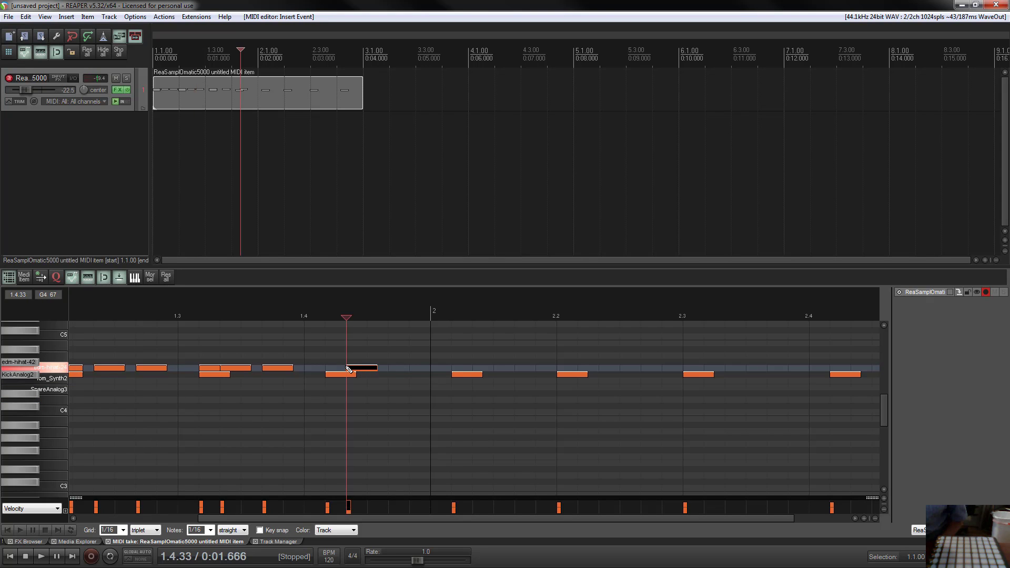
Examine the MIDI editor's grid division, grid type, note length and key snap options.
left_click(157, 533)
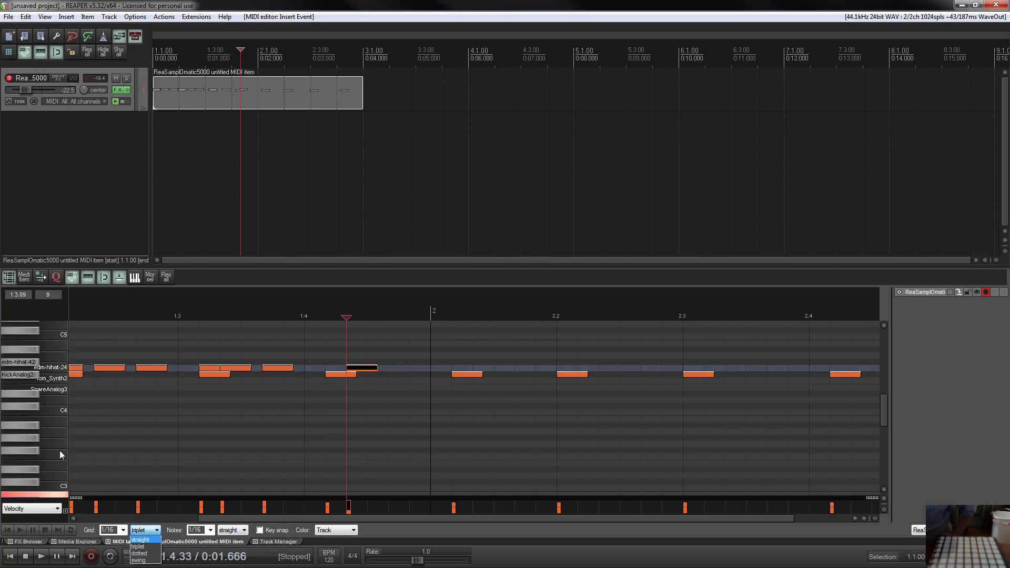
left_click(120, 531)
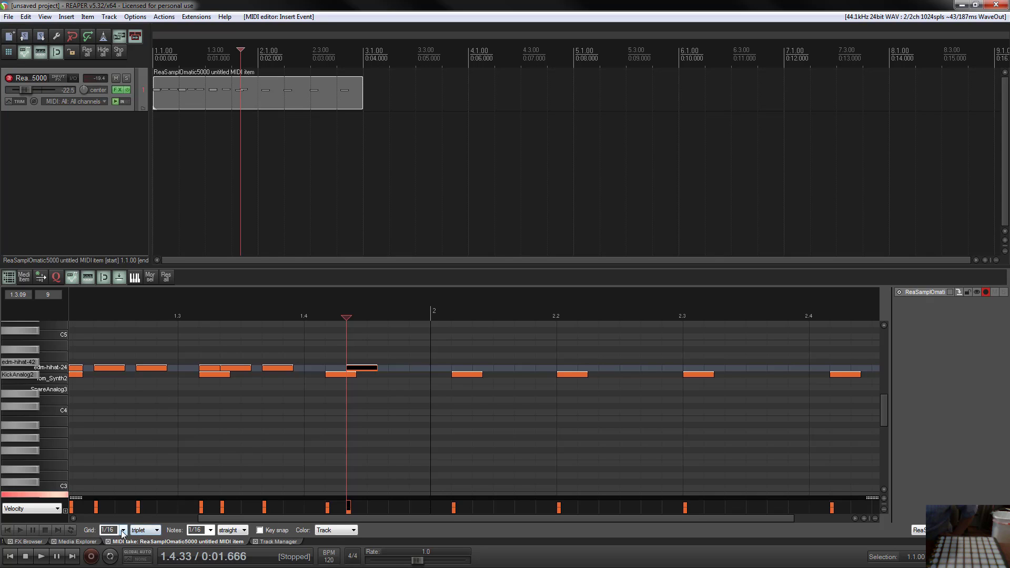
left_click(155, 530)
left_click(155, 531)
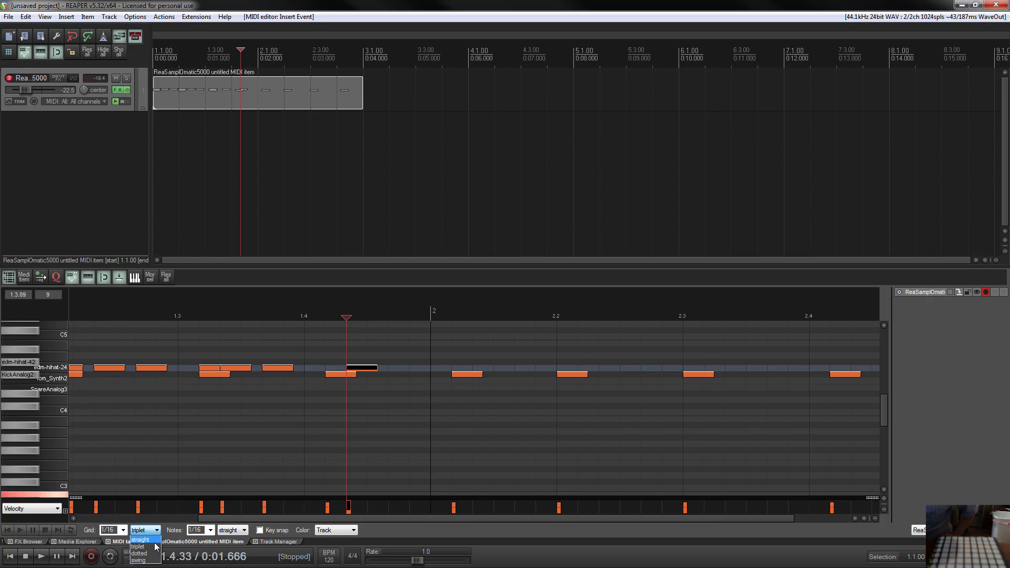
left_click(210, 533)
left_click(210, 532)
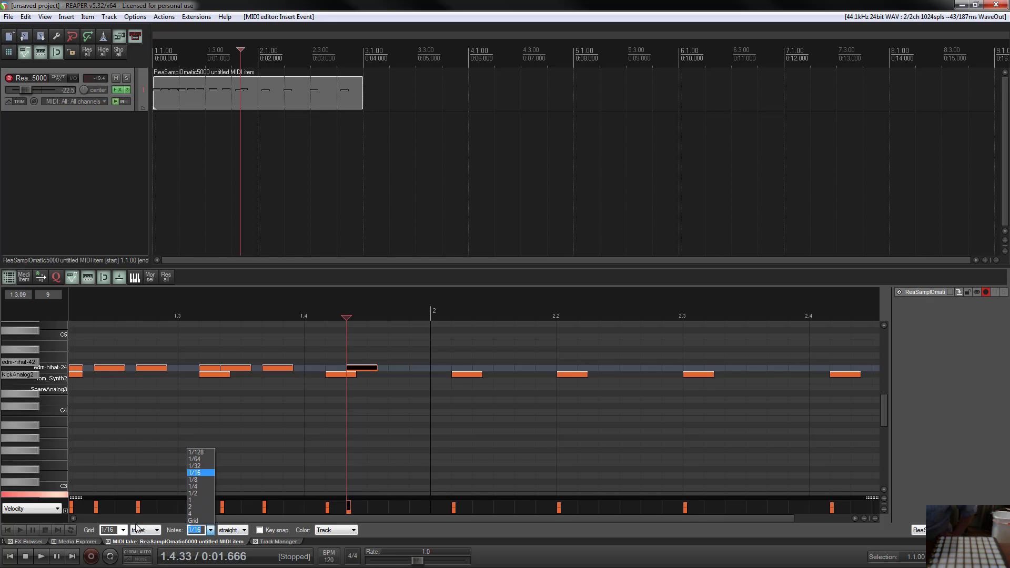
left_click(259, 530)
left_click(259, 530)
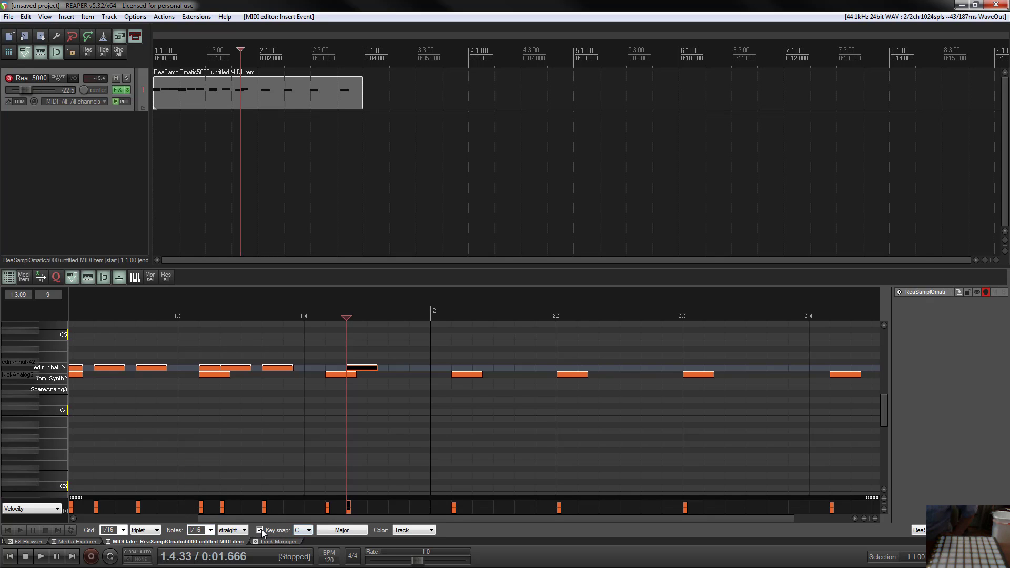
left_click(259, 530)
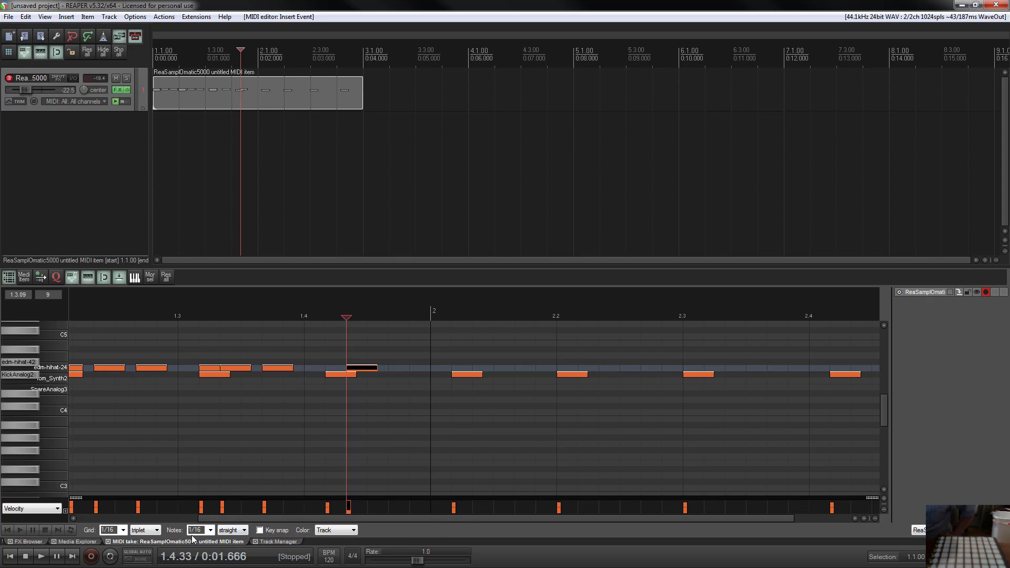
Set the 1/16 grid type to straight and delete every note from the MIDI item.
left_click(152, 530)
left_click(151, 541)
left_click(118, 414)
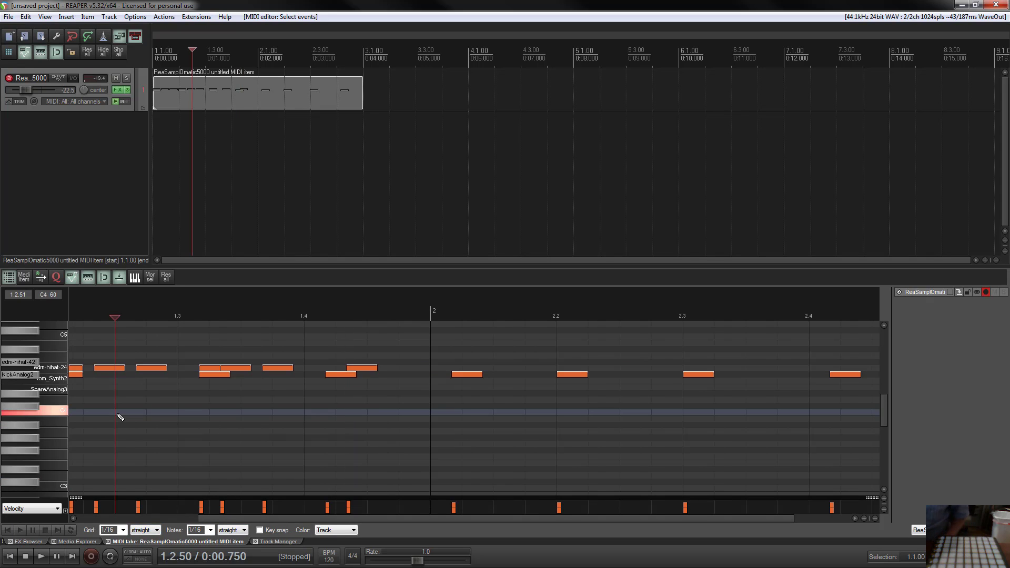
key("ctrl+a")
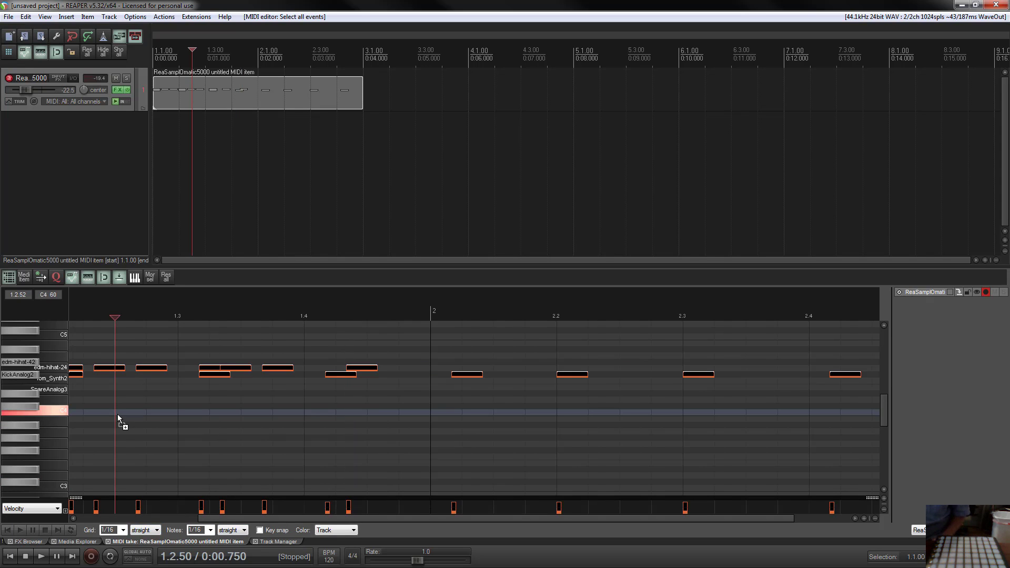
key("Delete")
Insert eight 1/16 KickAnalog2 notes, one exactly on each beat of bars 1 and 2.
scroll(225, 408, "down", 2)
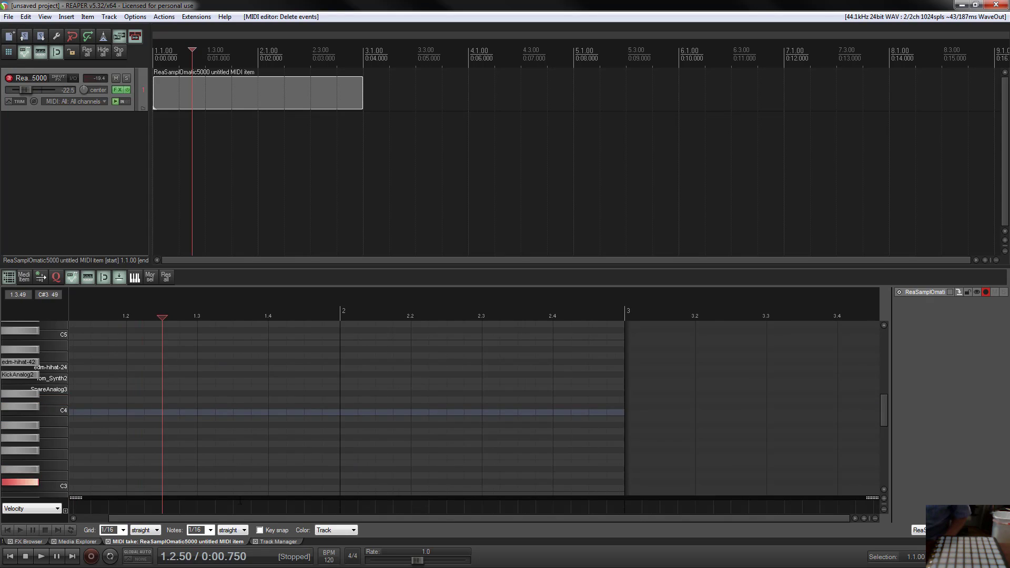
left_click_drag(237, 519, 135, 525)
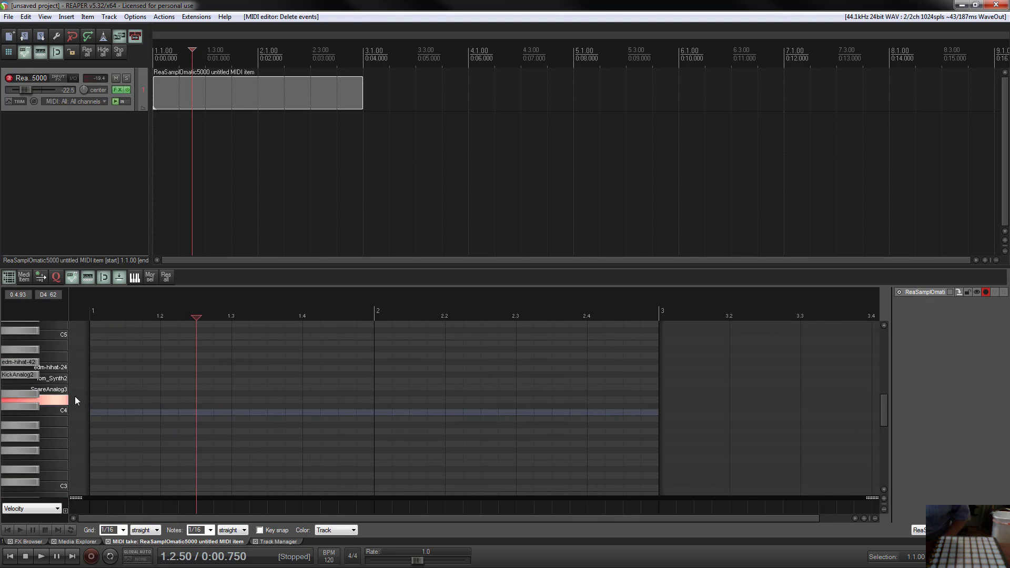
left_click(21, 374)
double_click(100, 375)
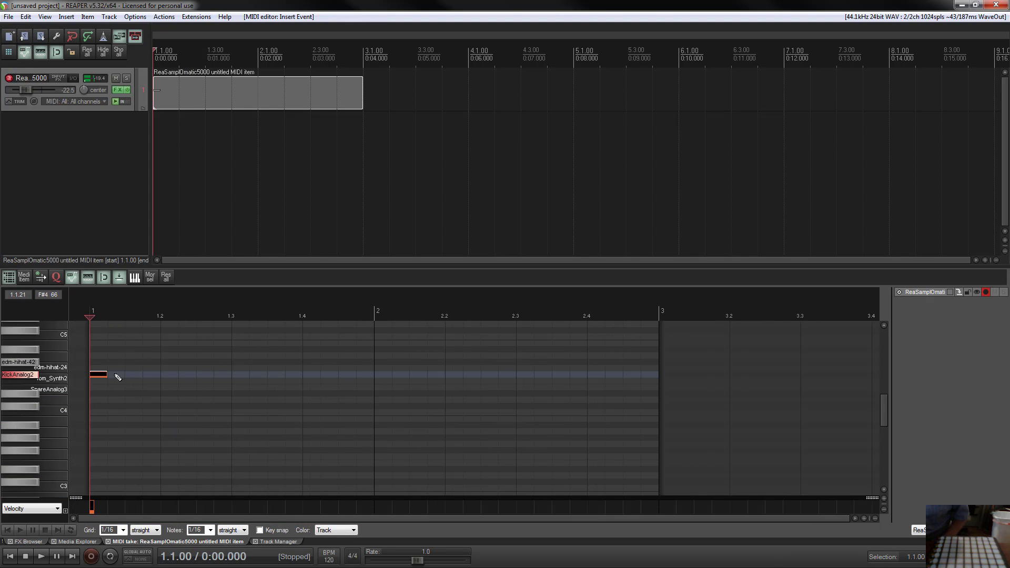
double_click(167, 375)
left_click(238, 379)
double_click(239, 378)
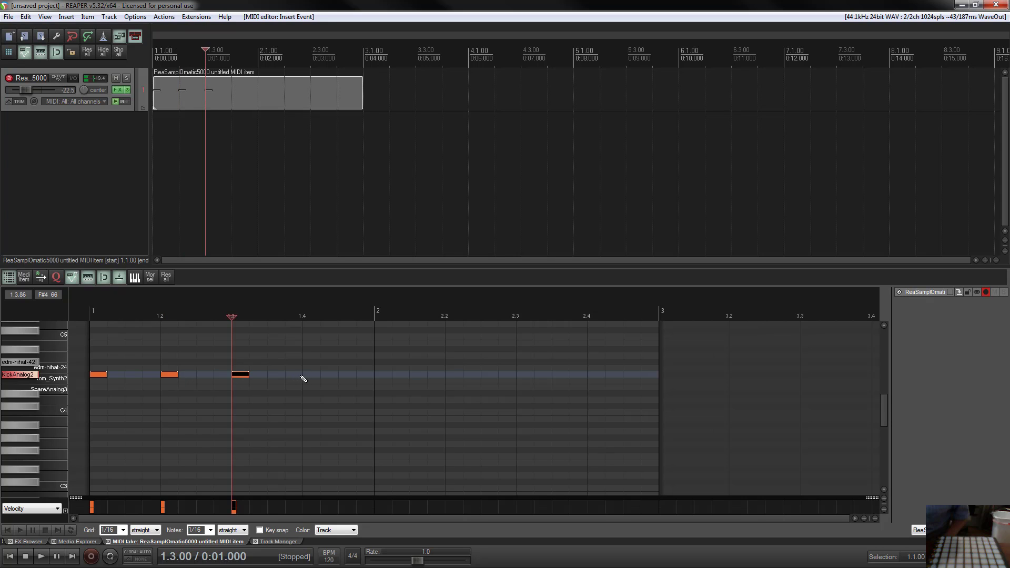
double_click(310, 376)
double_click(384, 376)
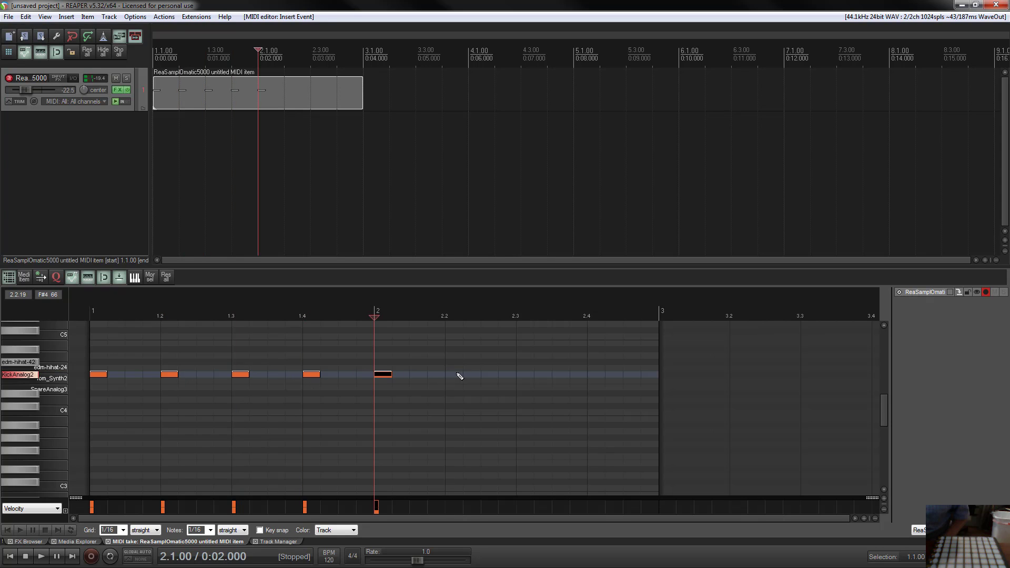
double_click(453, 376)
double_click(524, 375)
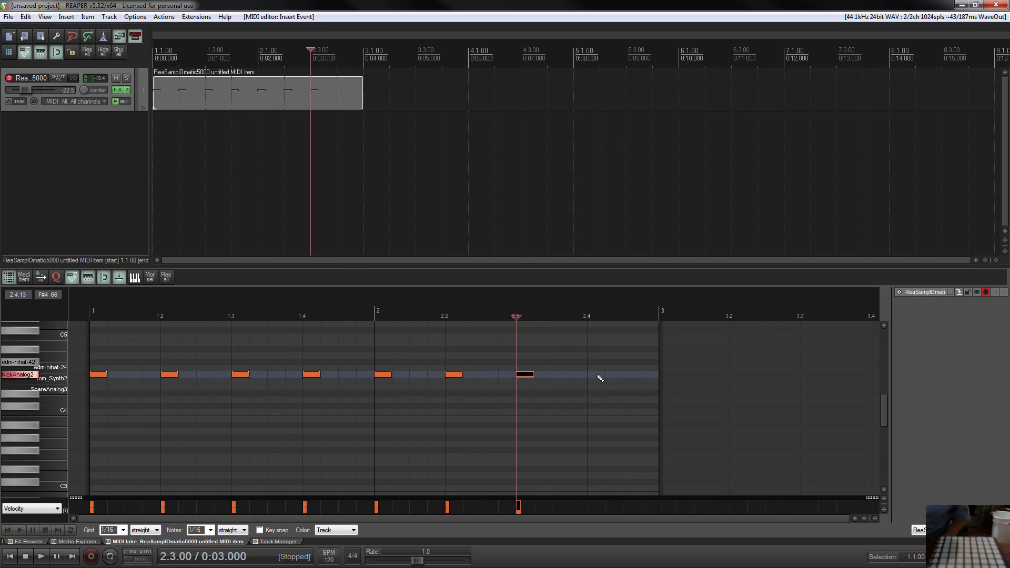
double_click(597, 375)
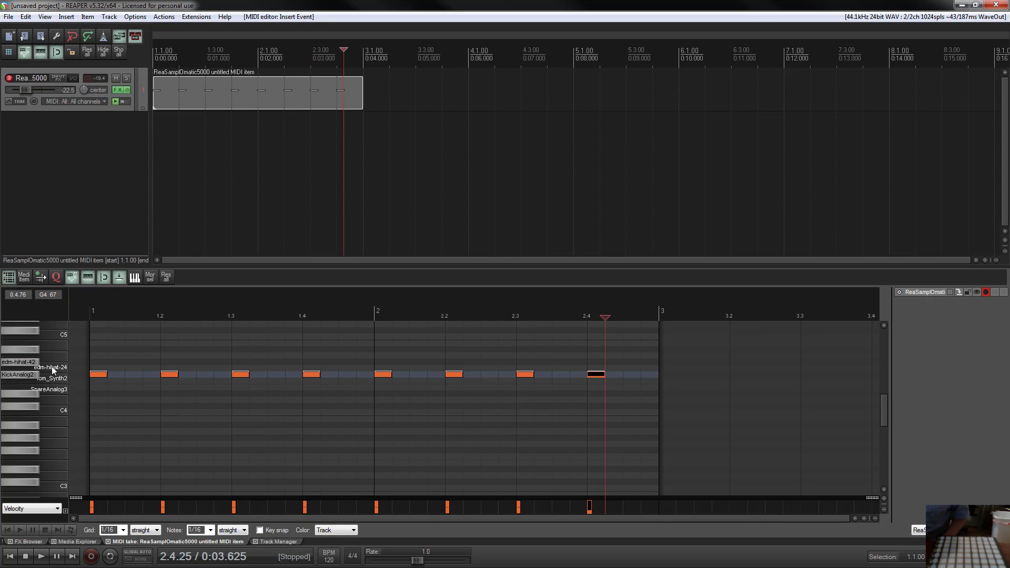
Insert twelve consecutive 1/16 edm-hihat-24 notes across the first three beats of bar 1, leaving no stray edm-hihat-42 note.
double_click(99, 368)
double_click(117, 368)
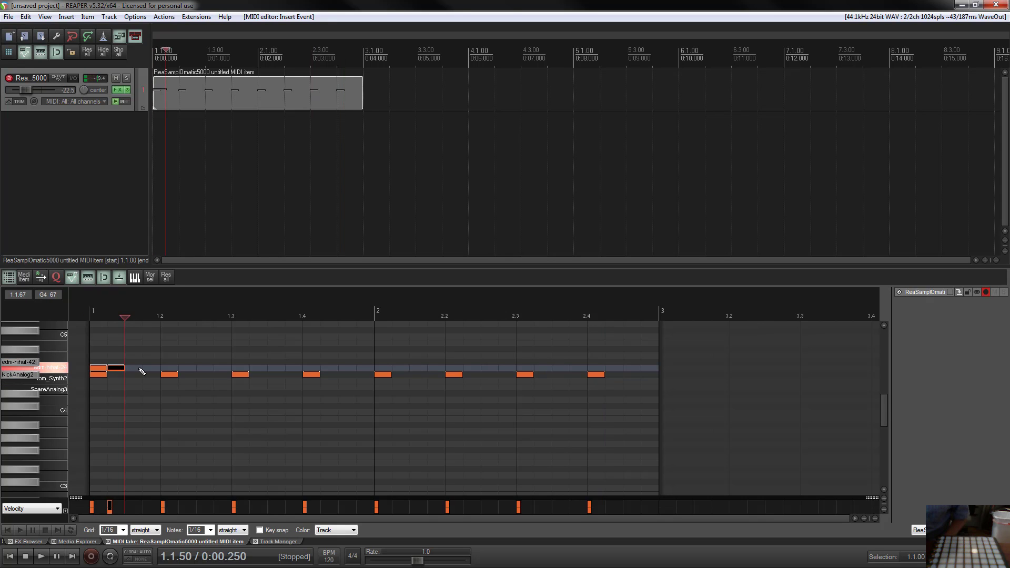
double_click(134, 368)
double_click(151, 367)
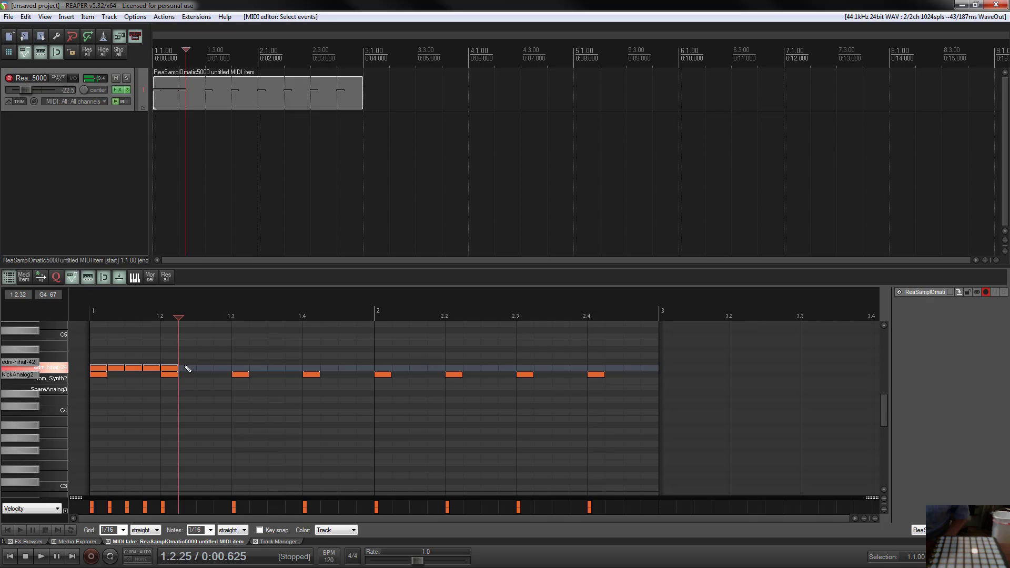
left_click(186, 368)
left_click(205, 368)
left_click(222, 367)
left_click(241, 368)
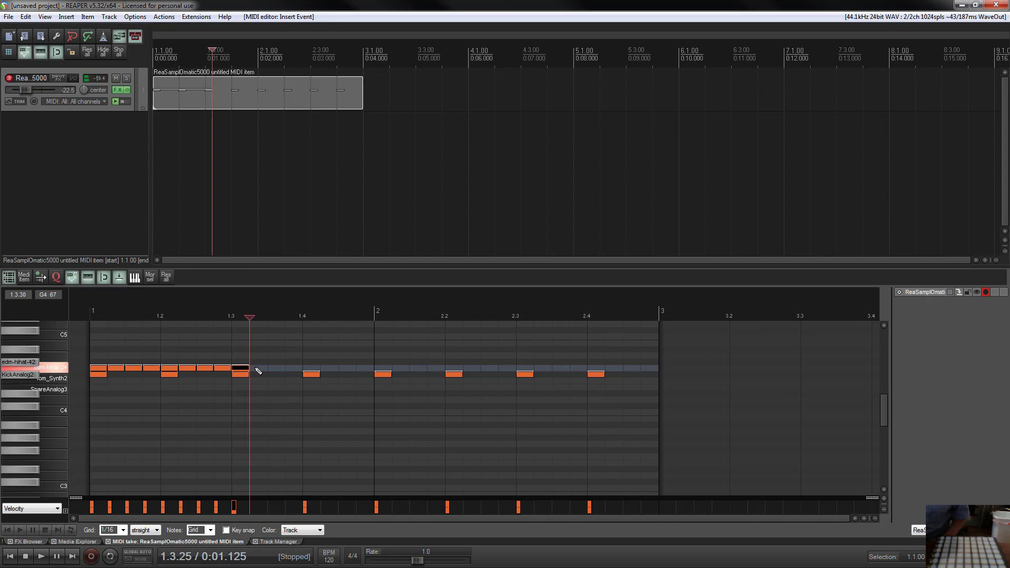
left_click(258, 368)
left_click(285, 368)
left_click(279, 364)
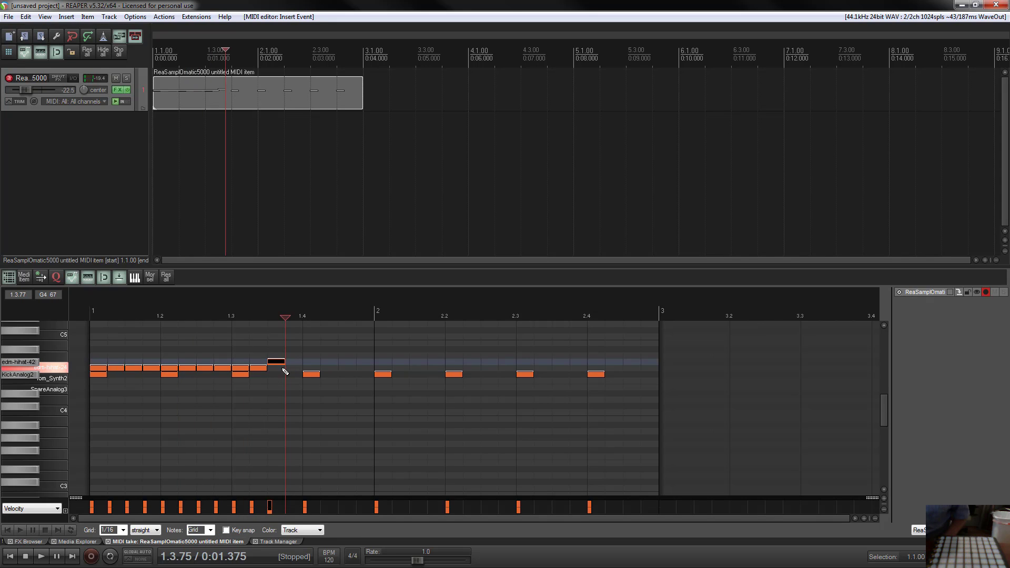
left_click(278, 367)
left_click(277, 363)
double_click(281, 364)
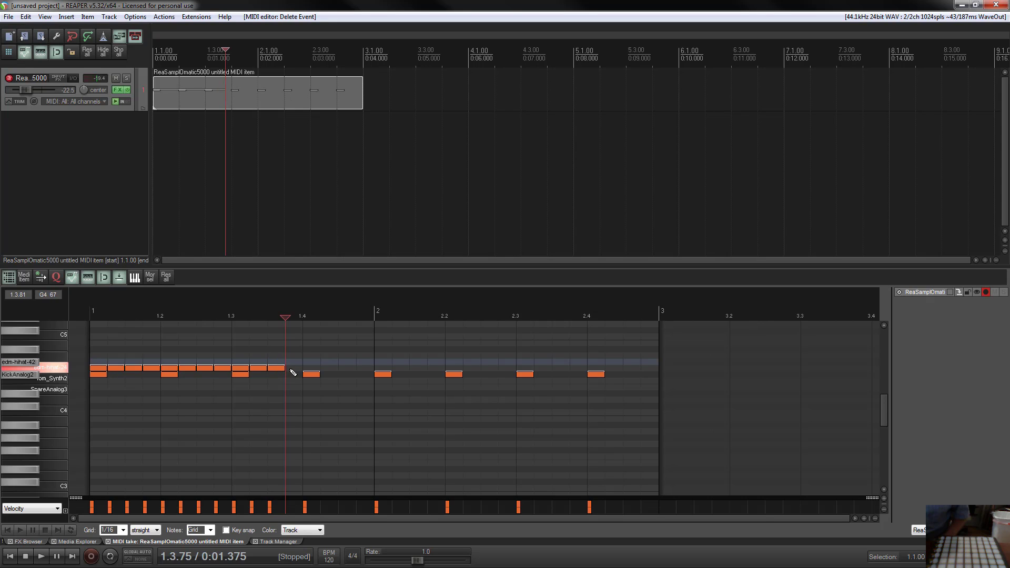
Copy the twelve edm-hihat-24 notes of bar 1 to the start of bar 2.
left_click_drag(308, 369, 95, 370)
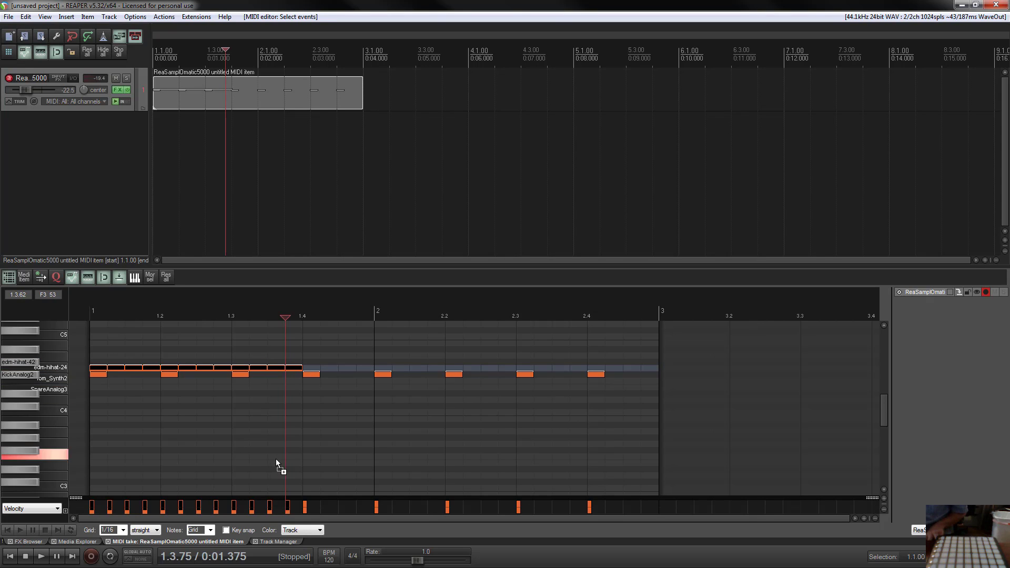
key("ctrl+v")
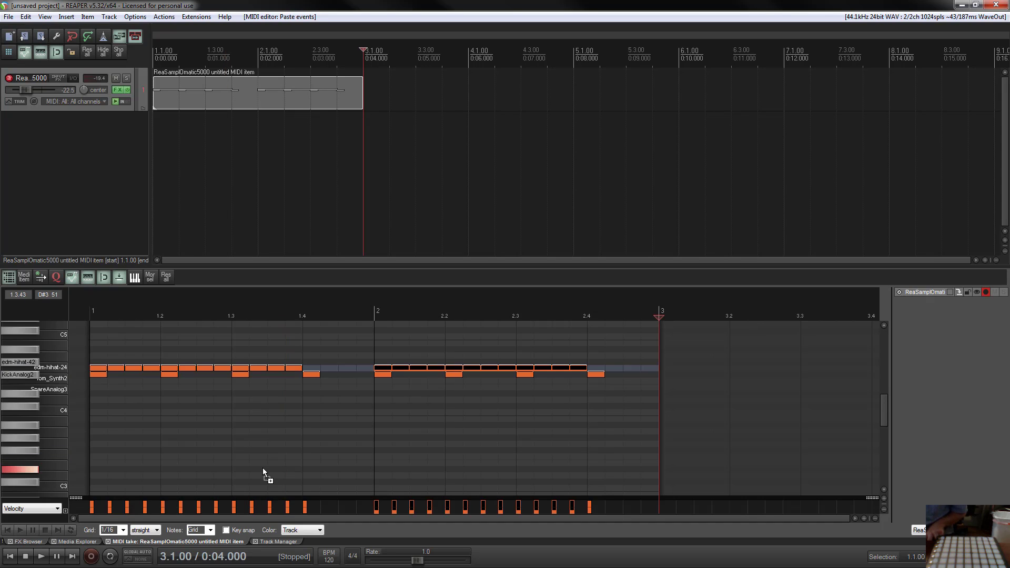
left_click(305, 367)
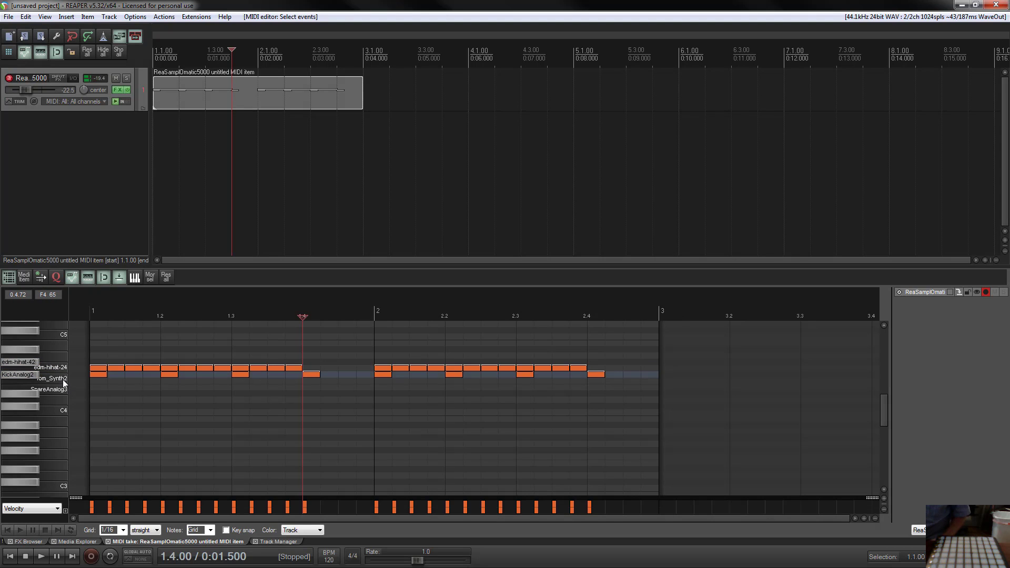
Place one SnareAnalog3 note on beat 3 of bar 1 and a copy on beat 3 of bar 2.
left_click(241, 361)
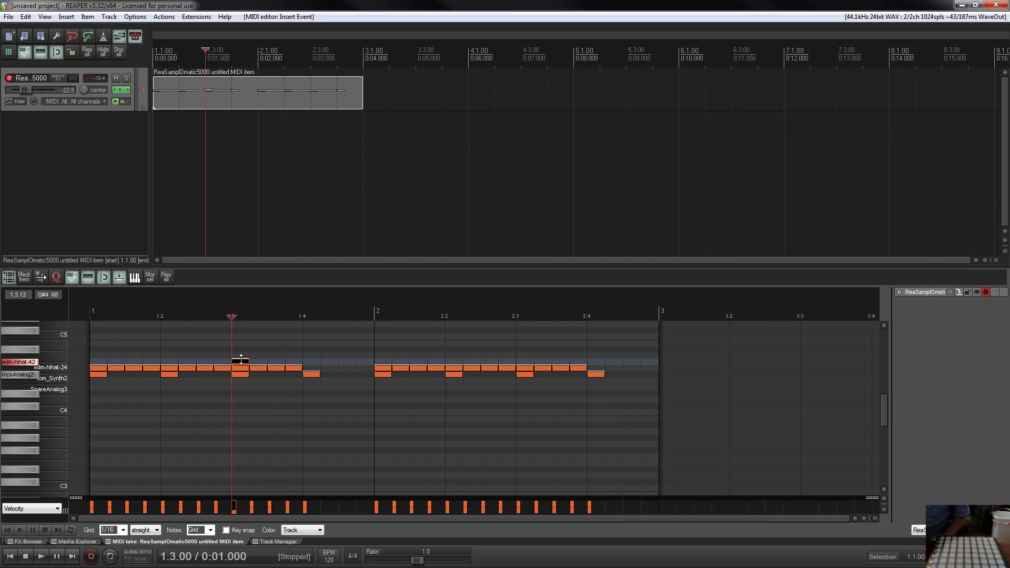
left_click_drag(244, 366, 525, 390)
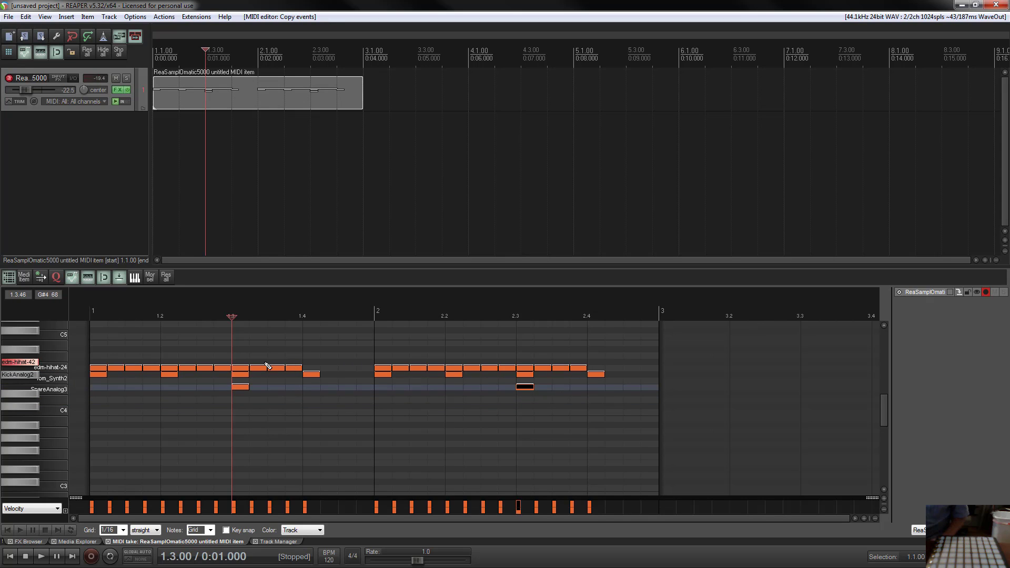
Add an edm-hihat-42 note and a following Tom_Synth2 note after the last kick of bar 1, and copy both to bar 2.
left_click(311, 356)
left_click_drag(314, 362, 368, 394)
key("ctrl+c")
key("ctrl+v")
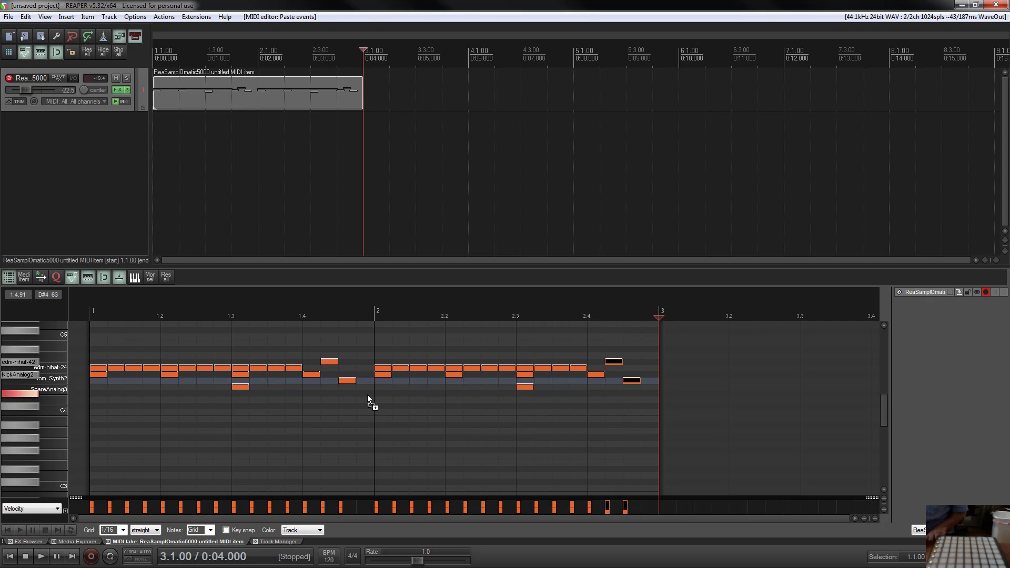
Return the edit cursor to the project start and audition the edm-hihat-42 key.
left_click(12, 561)
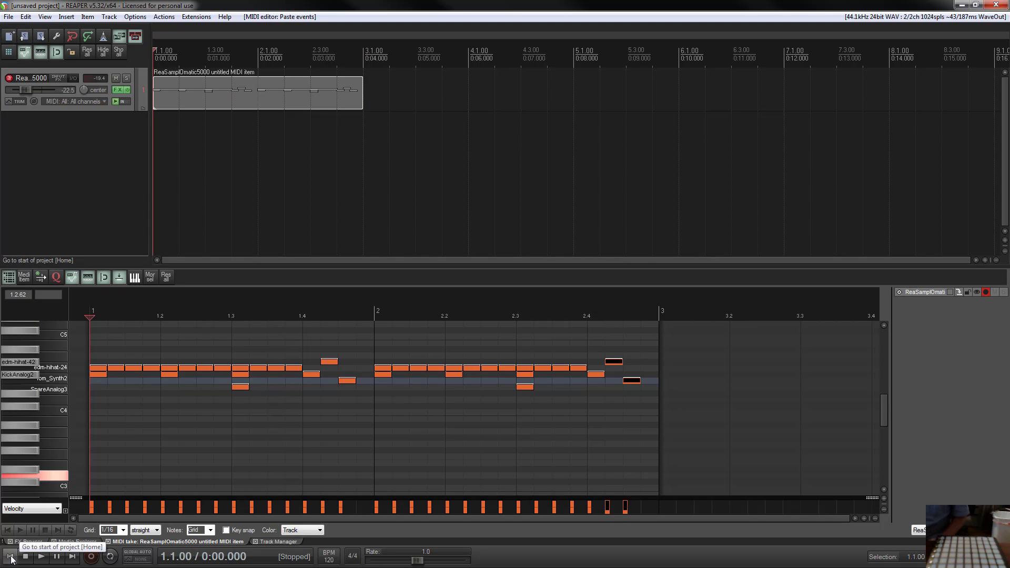
left_click(28, 361)
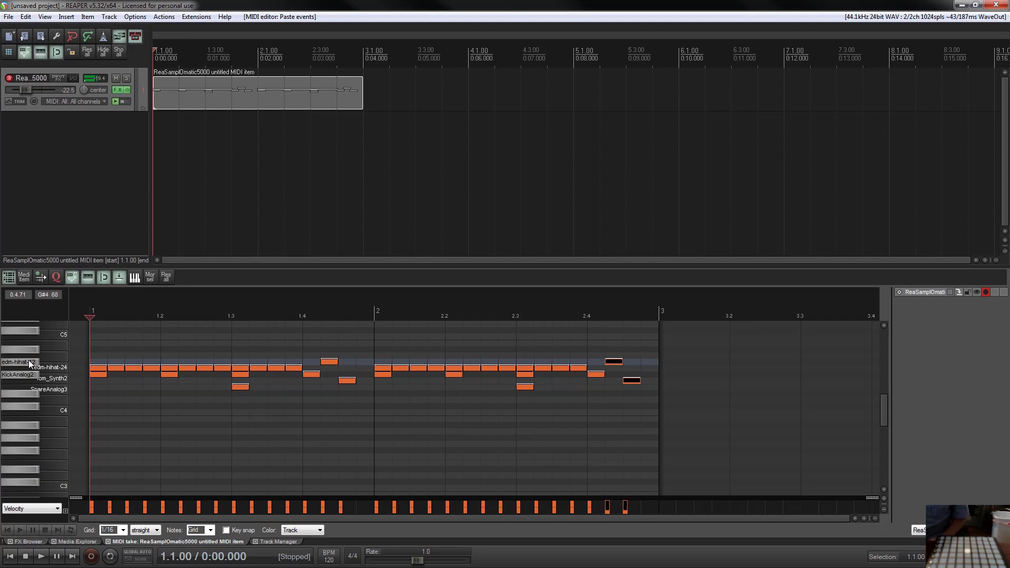
Add edm-hihat-42 notes at 1.1.50, 1.2.50 and 1.3.25, and copy all three to the same positions in bar 2.
left_click(28, 361)
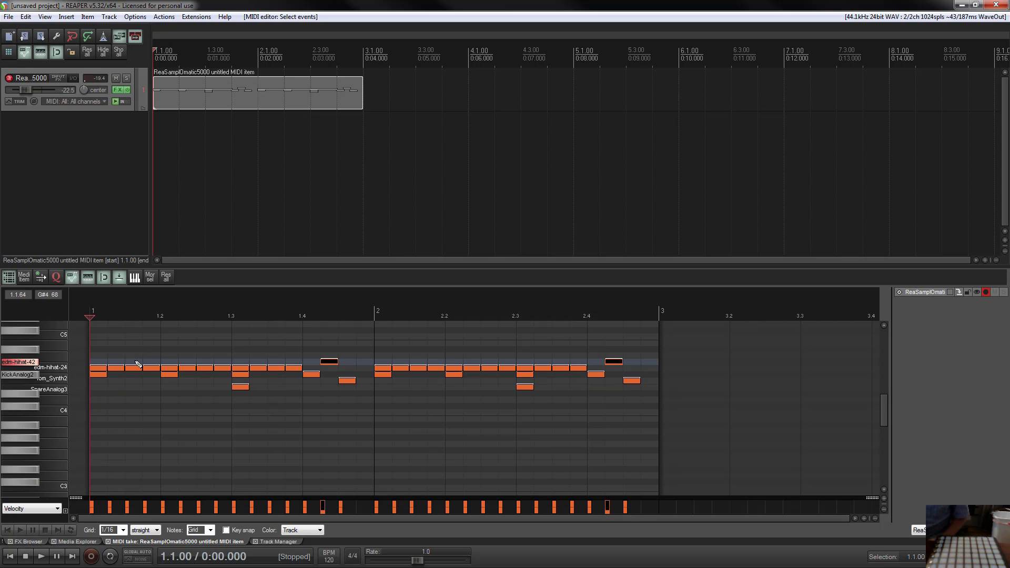
left_click(138, 363)
left_click(204, 362)
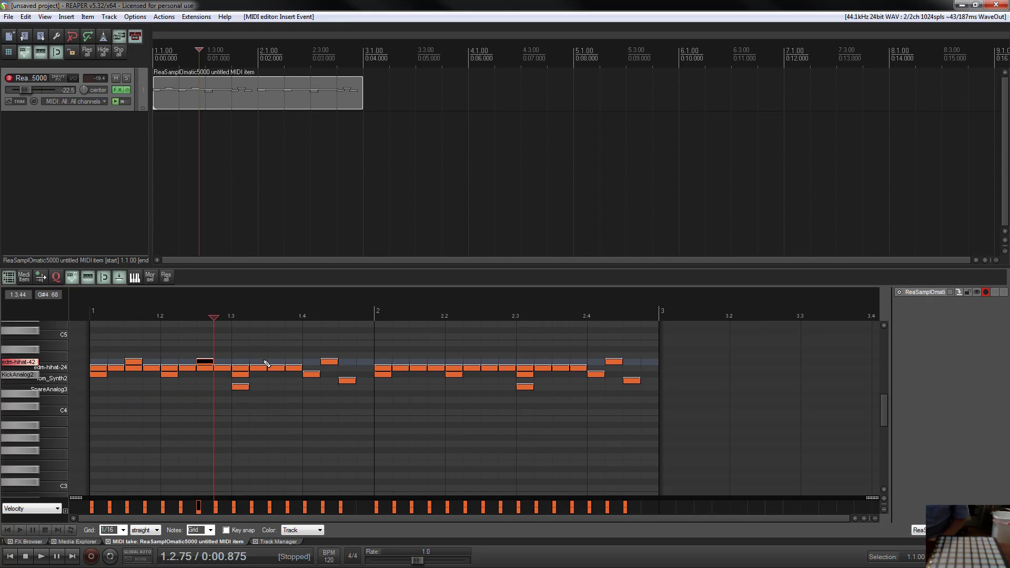
left_click(259, 361)
left_click_drag(273, 359, 108, 367)
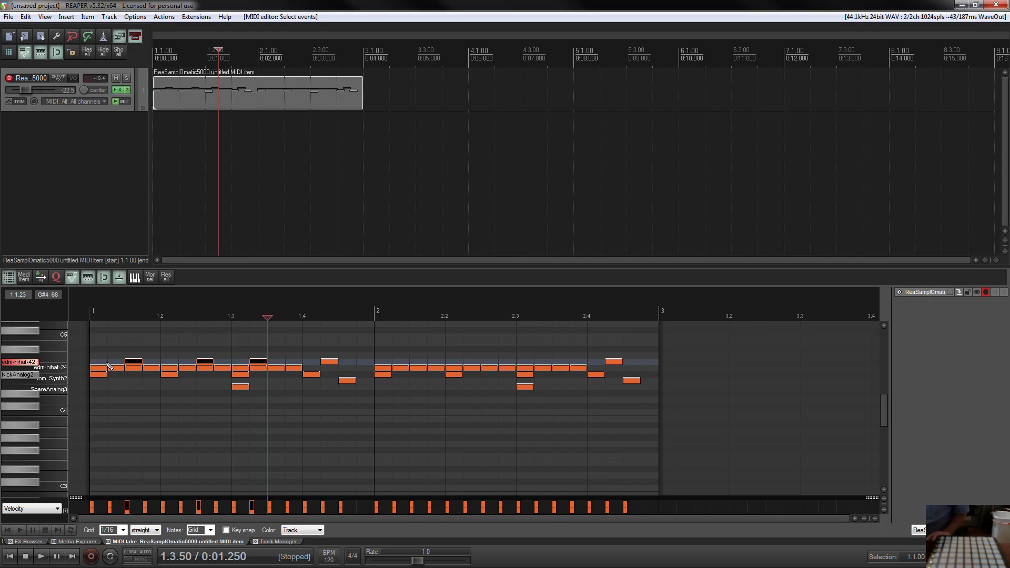
key("ctrl+c")
key("ctrl+v")
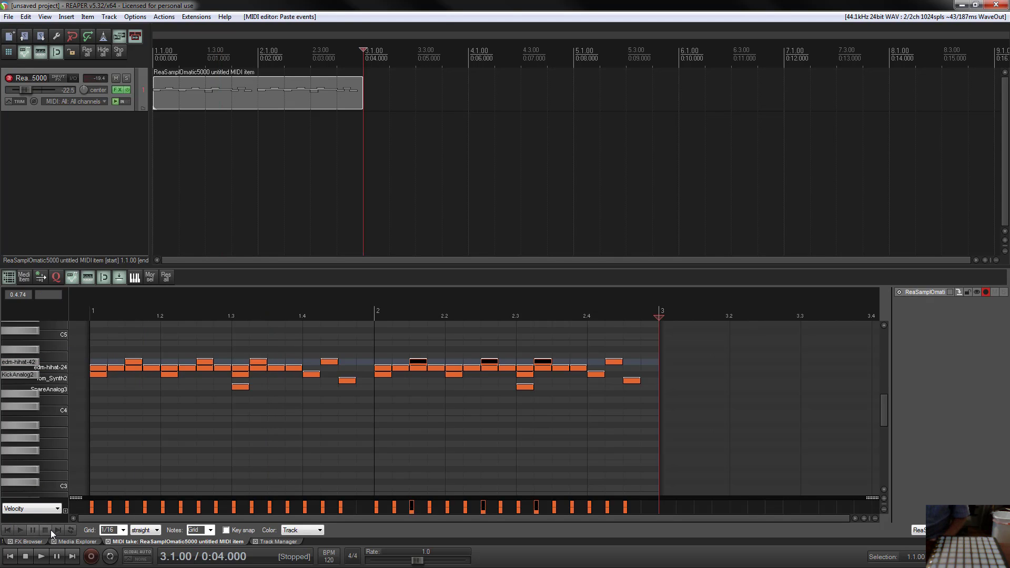
Play the two-bar drum pattern from the project start, and stop playback.
left_click(8, 530)
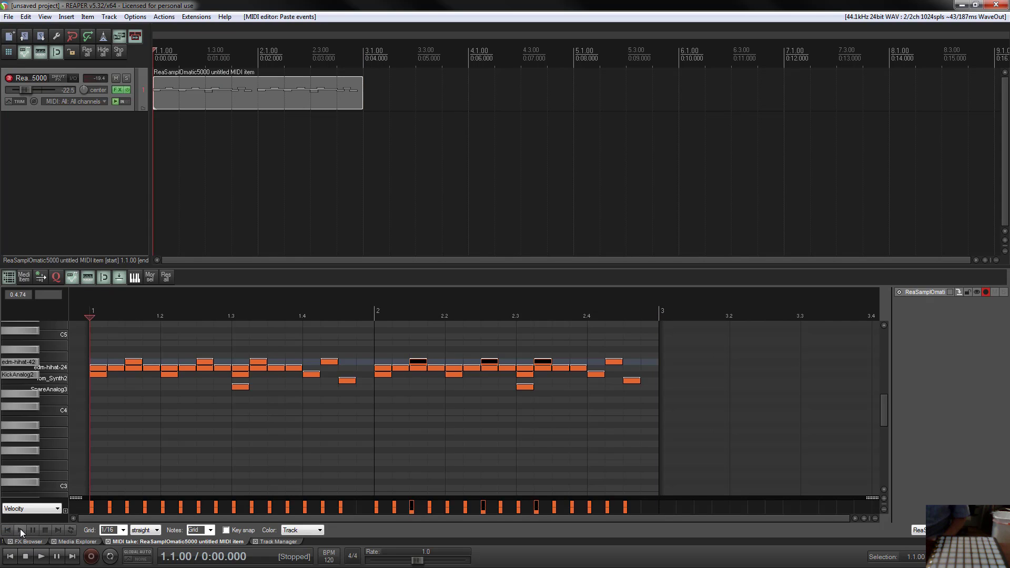
left_click(20, 530)
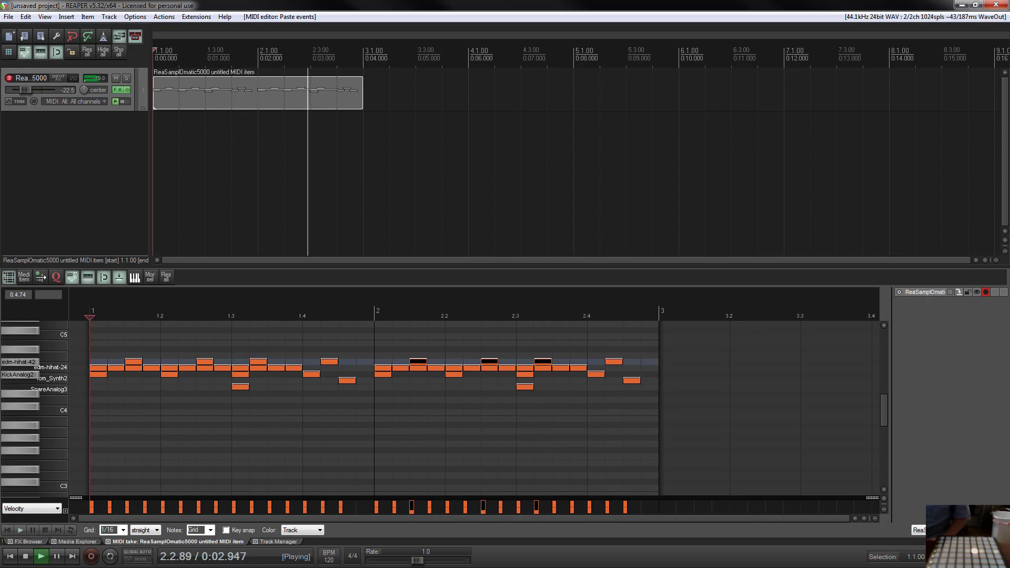
left_click(25, 556)
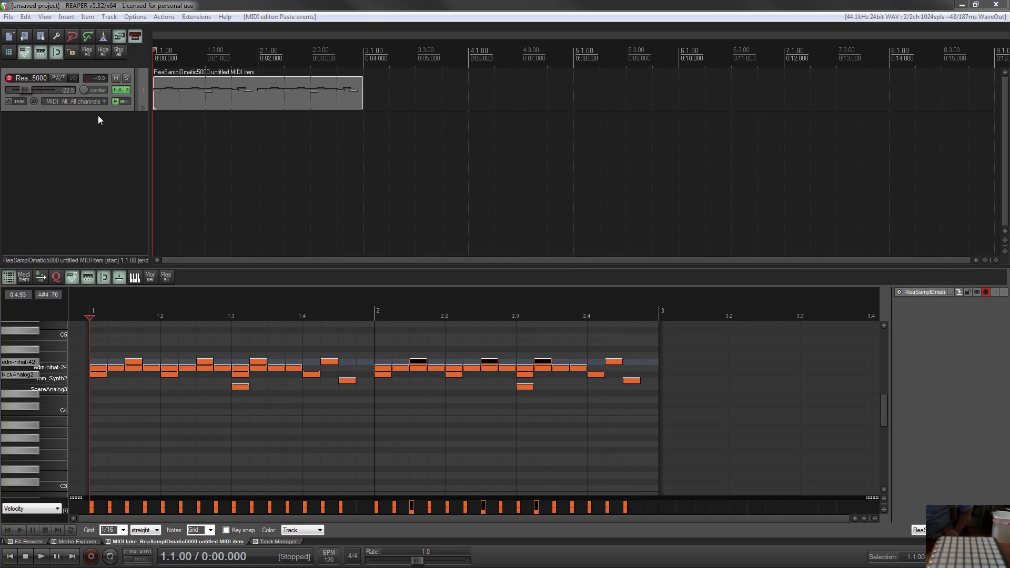
Add edm-hihat-06.wav through edm-hihat-13.wav to the sample list of the edm-hihat-42 sampler in the track's FX chain.
left_click(118, 89)
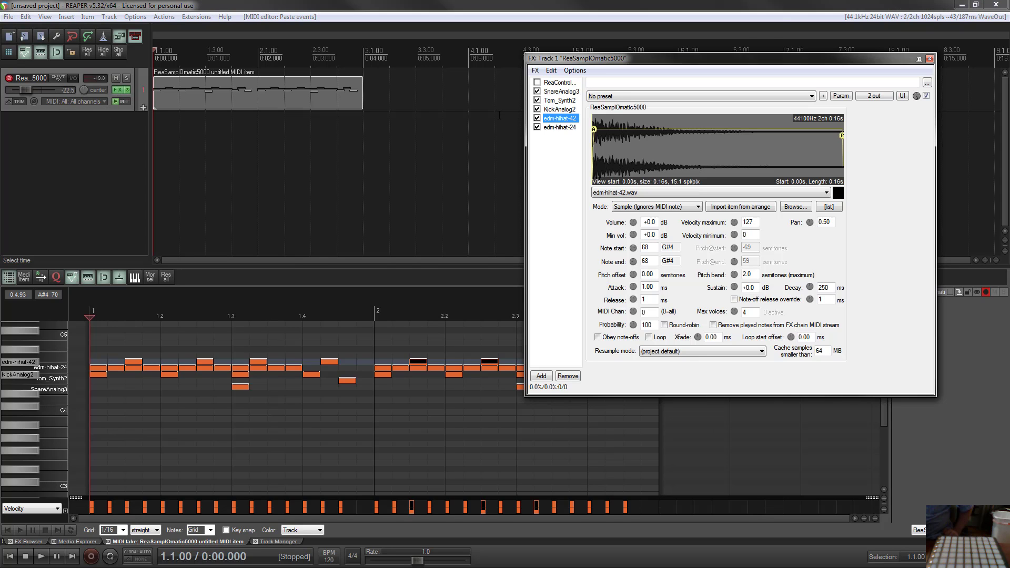
left_click_drag(684, 58, 378, 71)
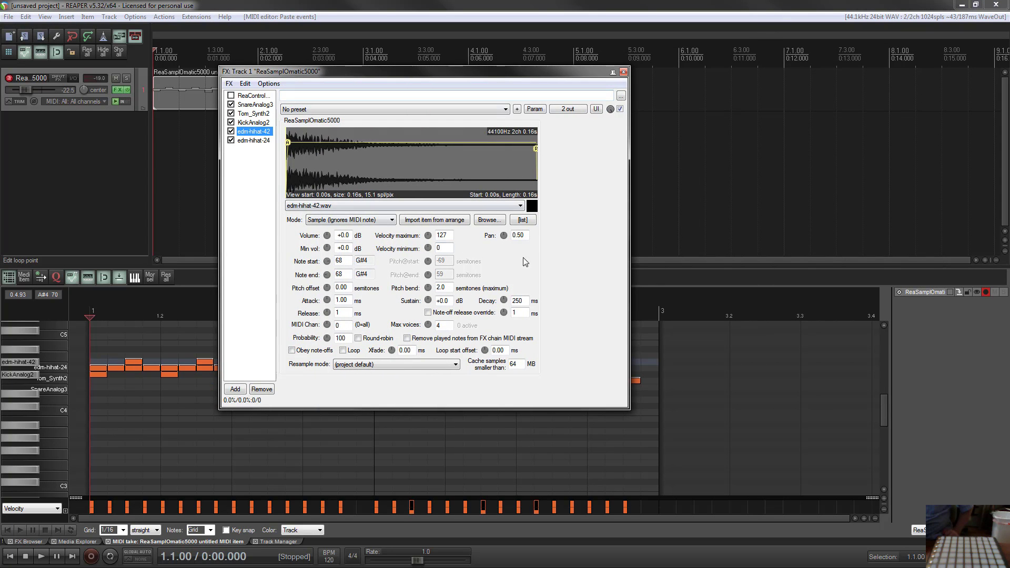
left_click(521, 224)
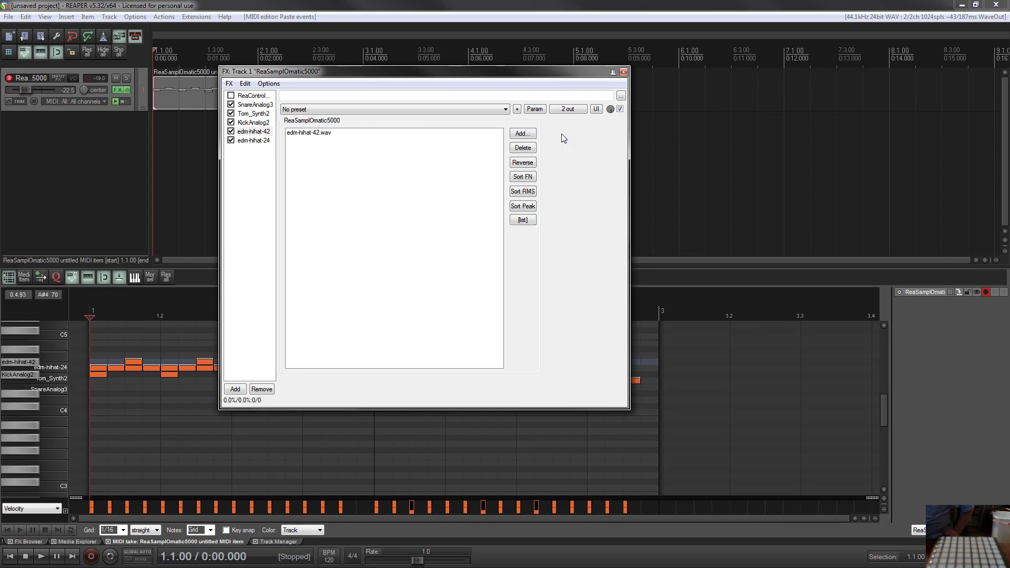
left_click(521, 133)
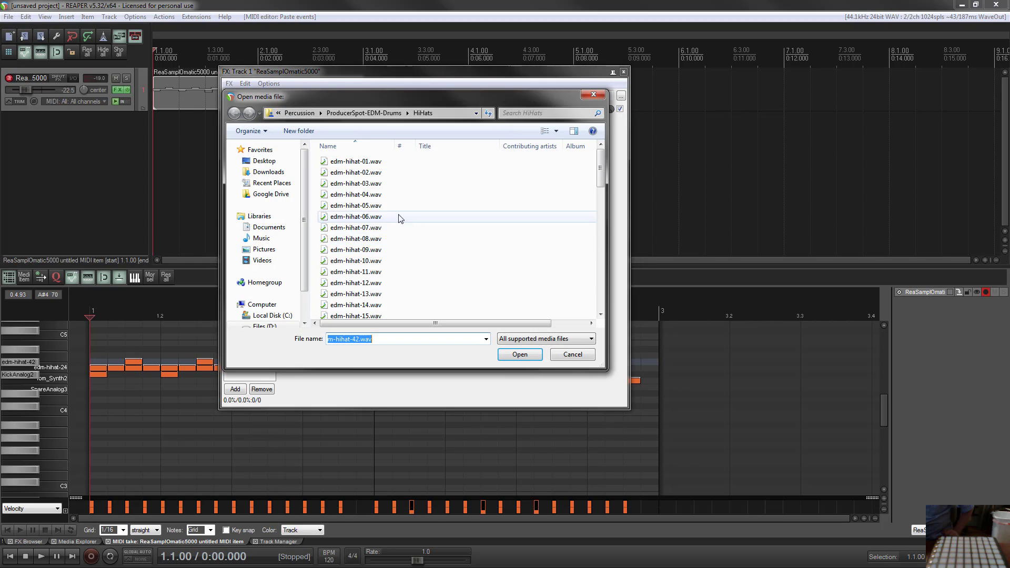
left_click(379, 216)
left_click(370, 293, "shift")
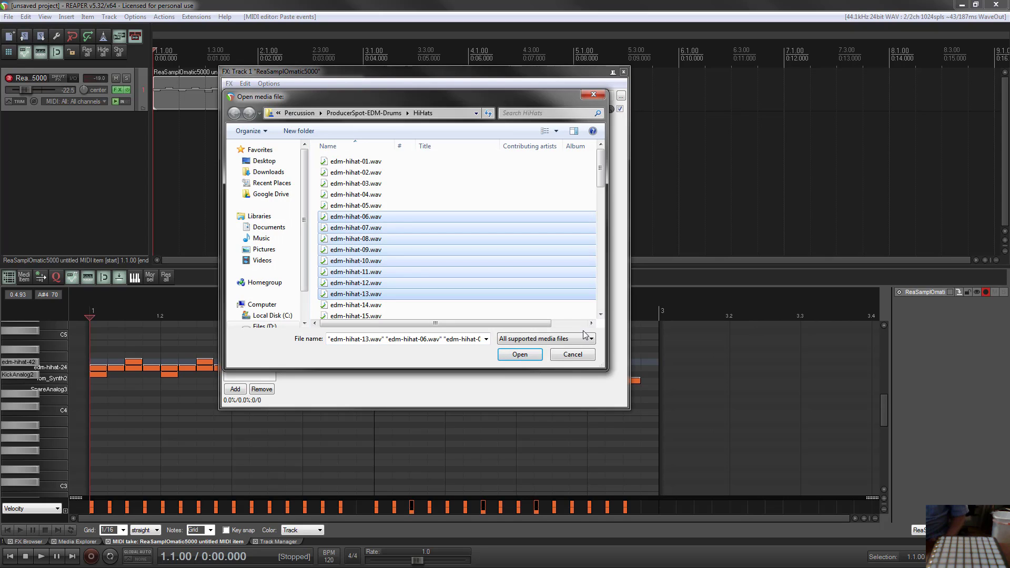
left_click(520, 355)
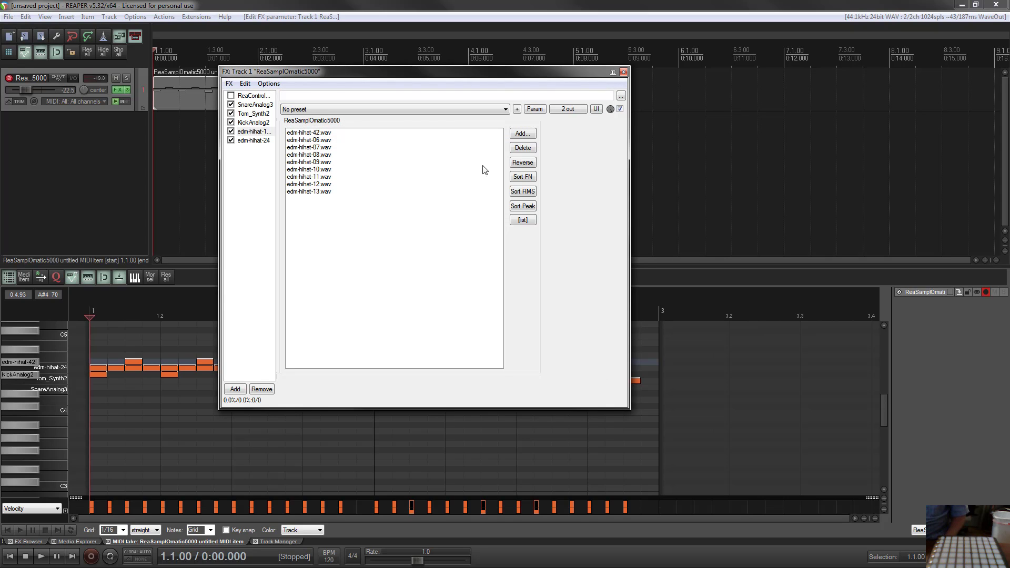
Sort the hi-hat sampler's sample list by RMS, widen the plug-in name column and close the FX chain.
left_click(523, 192)
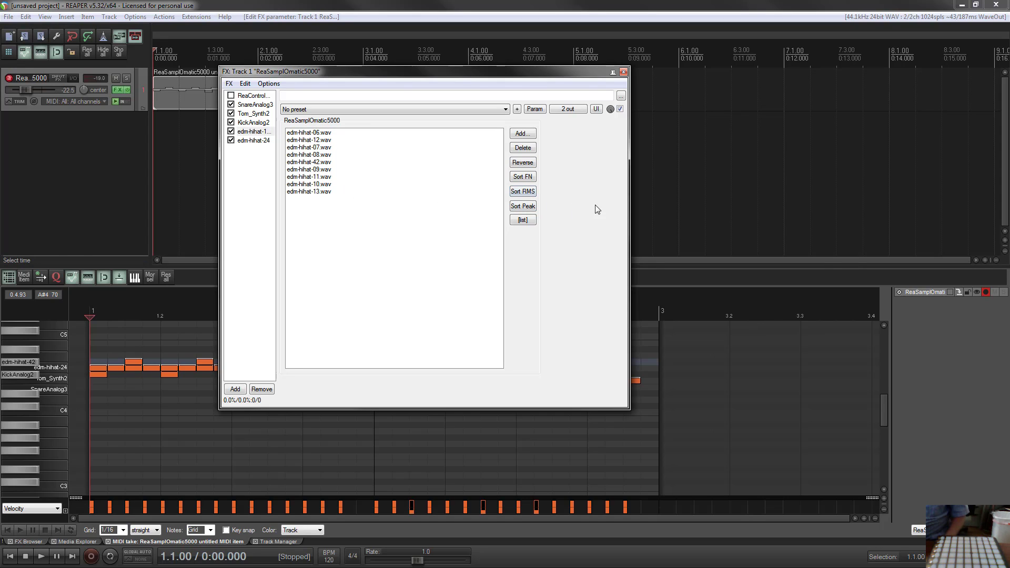
left_click(332, 134)
left_click(326, 192)
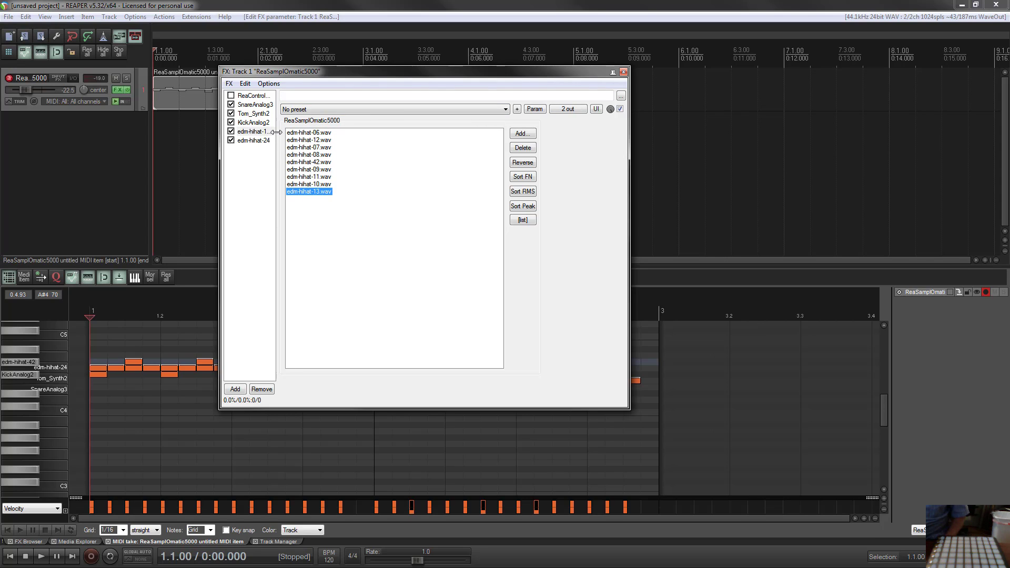
left_click_drag(274, 132, 298, 132)
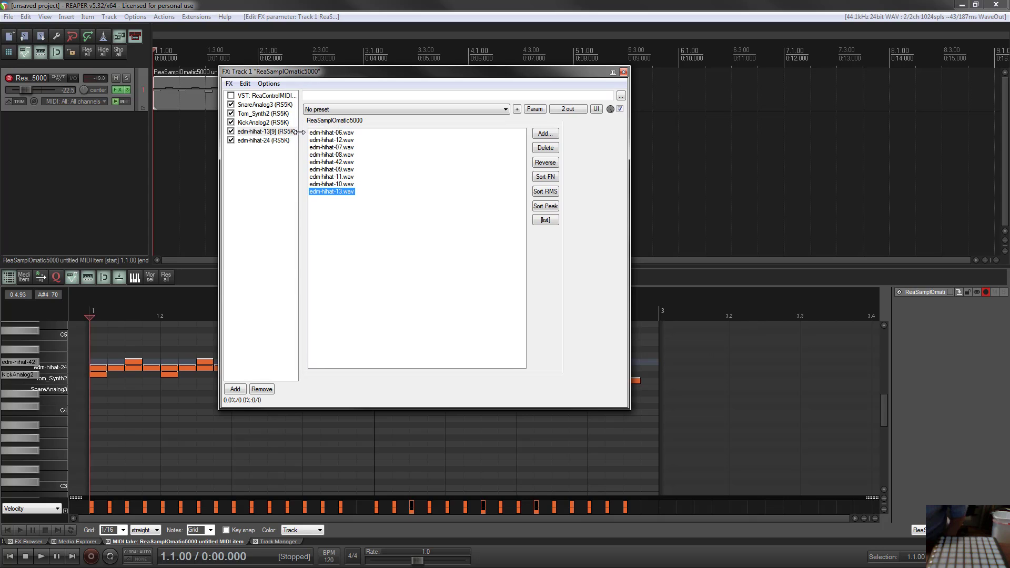
left_click(624, 71)
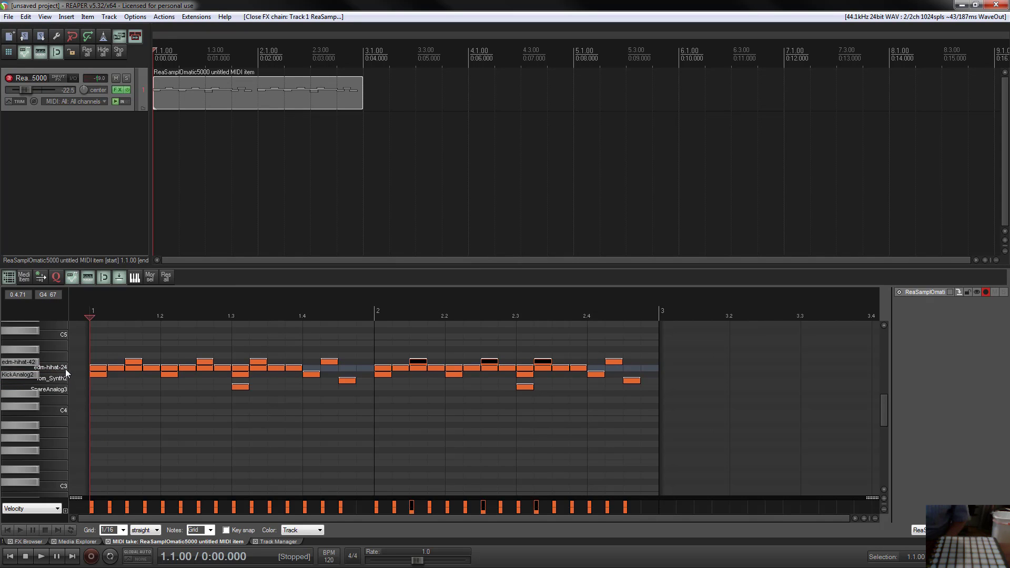
Reopen the hi-hat sampler, leave its list view and choose edm-hihat-42.wav as the displayed sample.
left_click(118, 89)
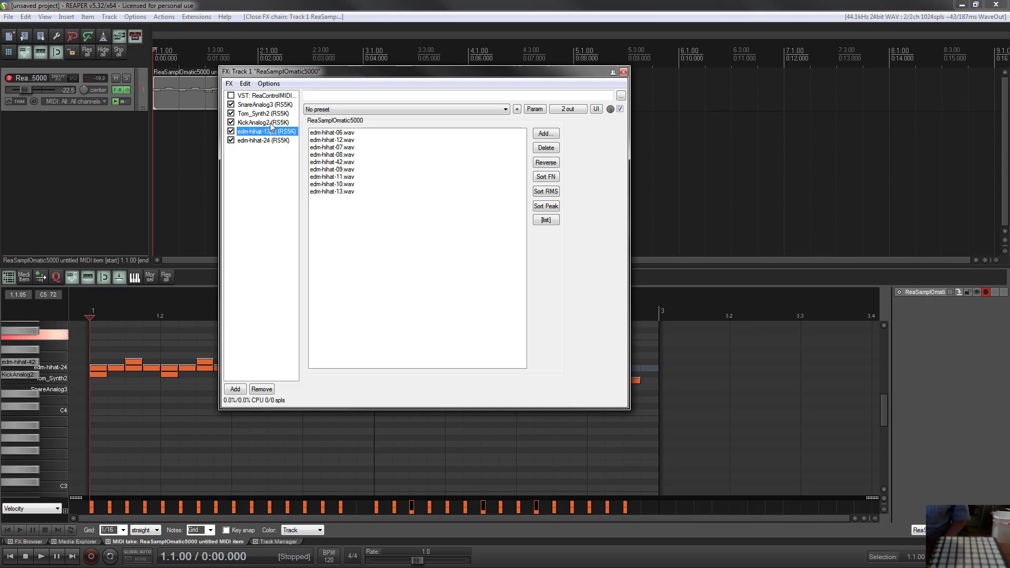
left_click(546, 220)
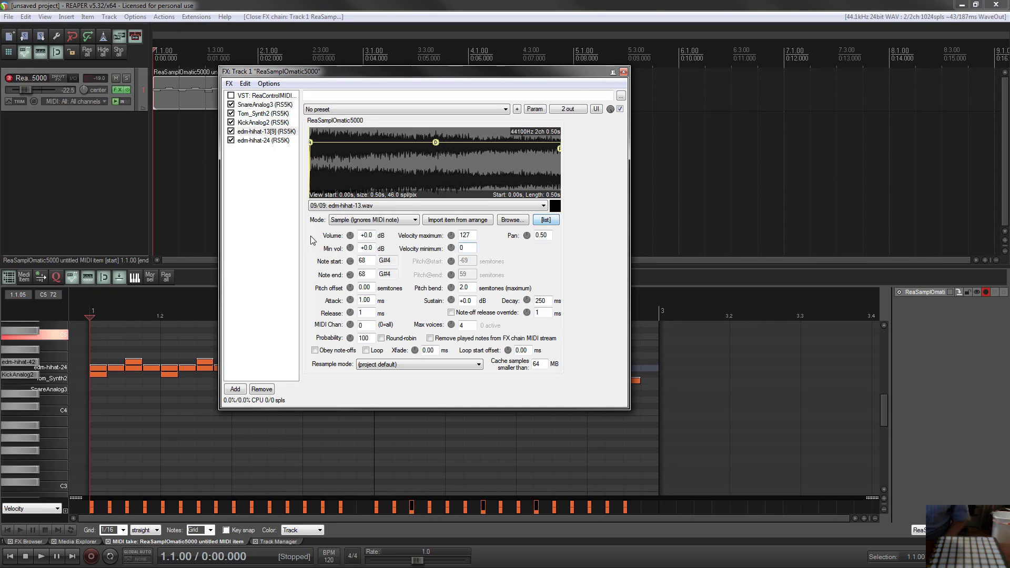
left_click(391, 205)
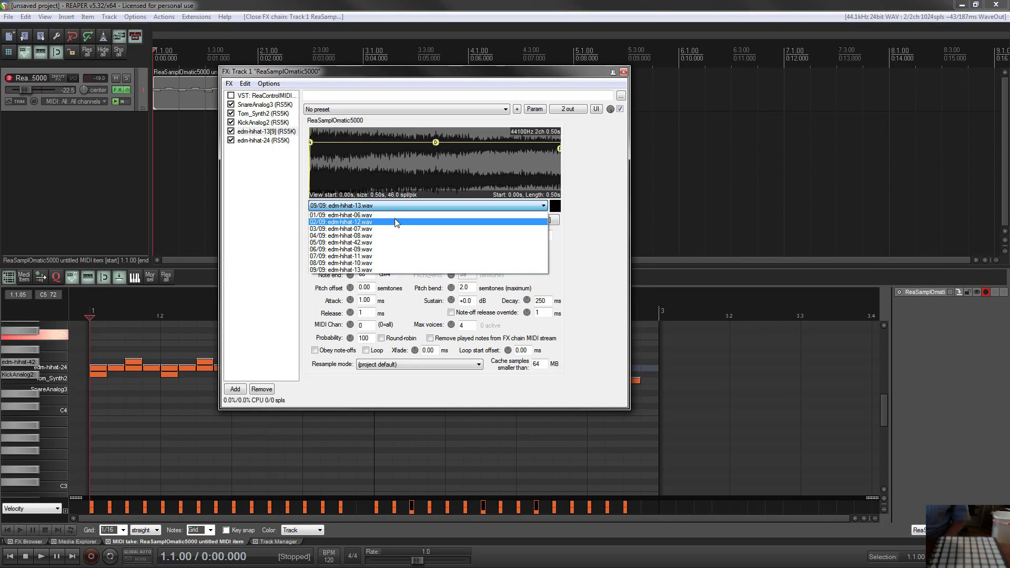
left_click(389, 245)
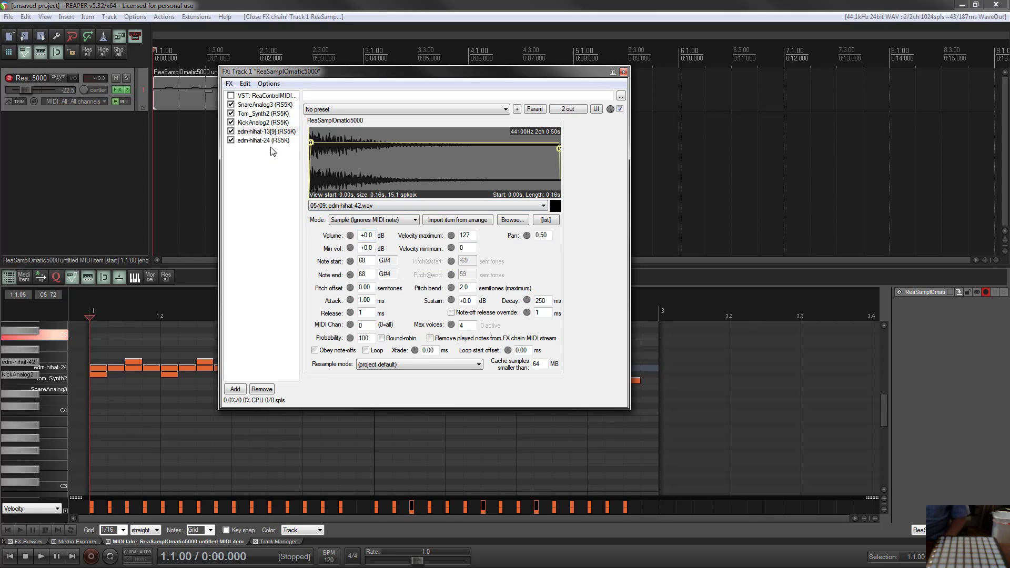
Rename the multi-sample hi-hat sampler instance to "hIhAT - oPEN".
right_click(263, 135)
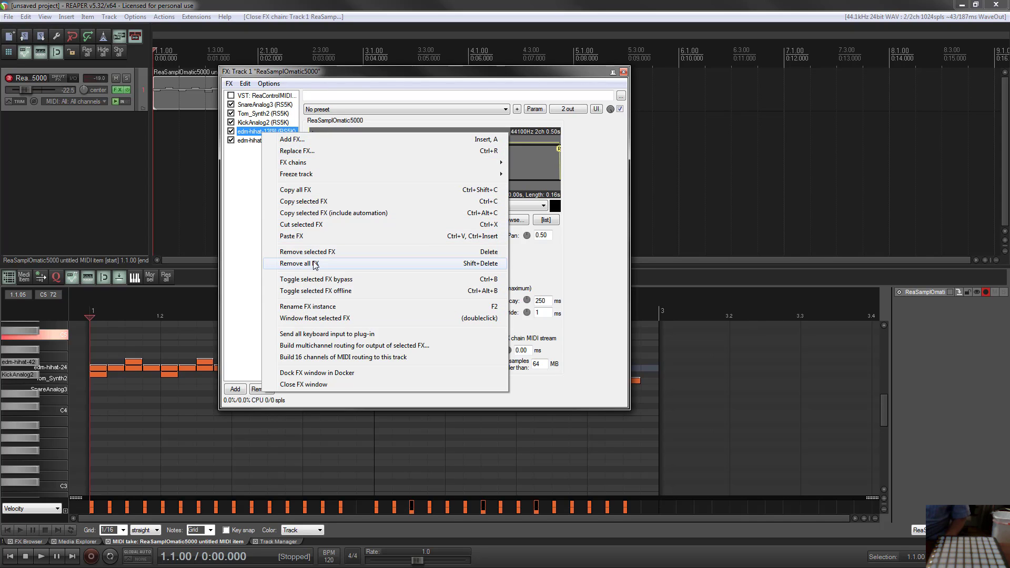
left_click(329, 307)
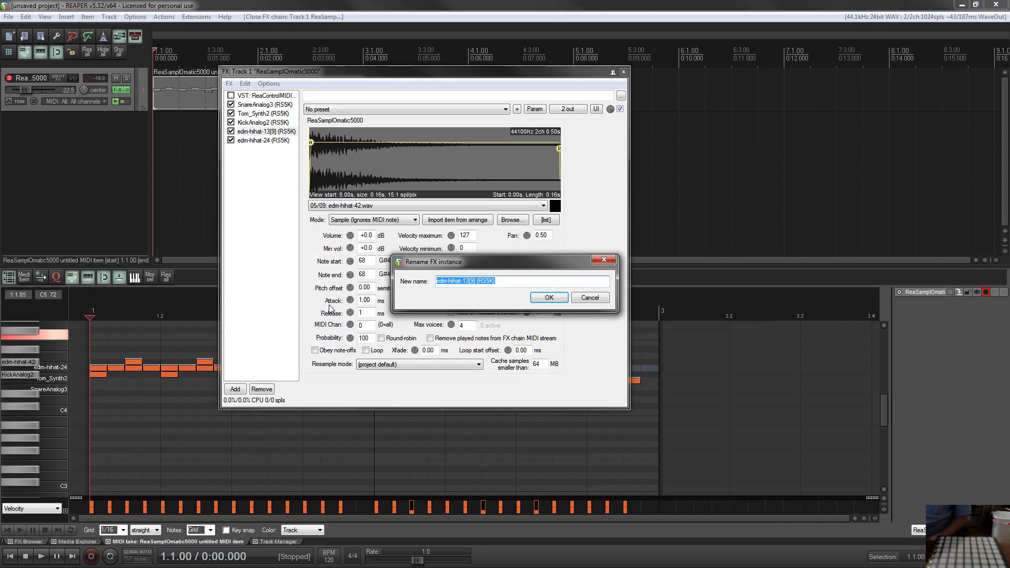
type("hIhTA")
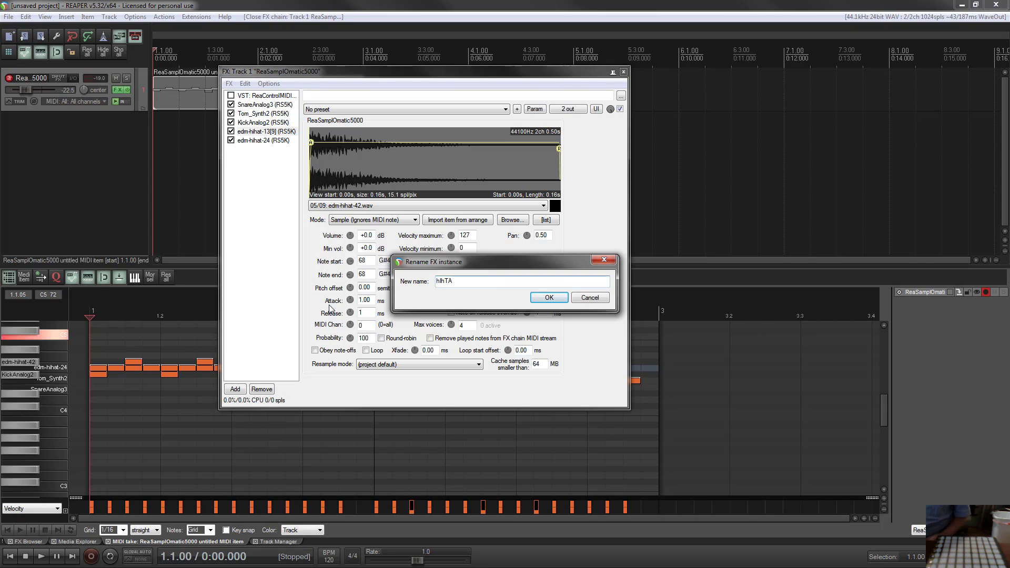
type("l")
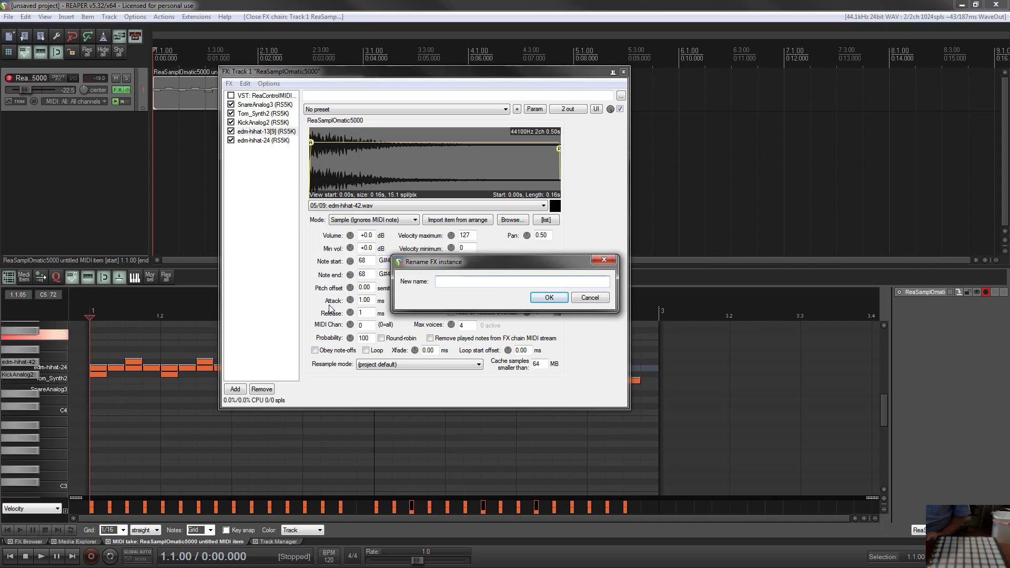
type("hAT")
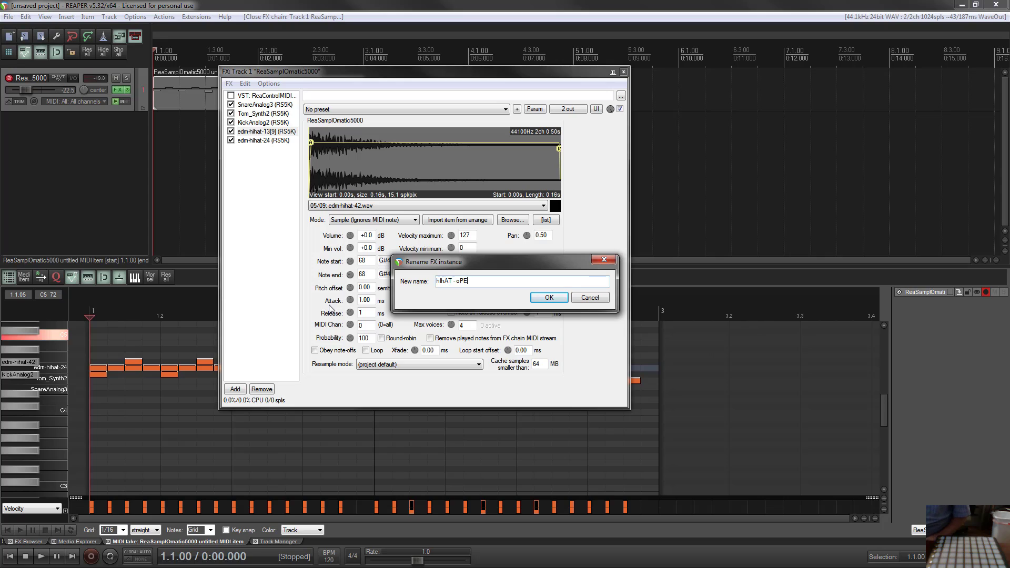
type(" - o")
key("Return")
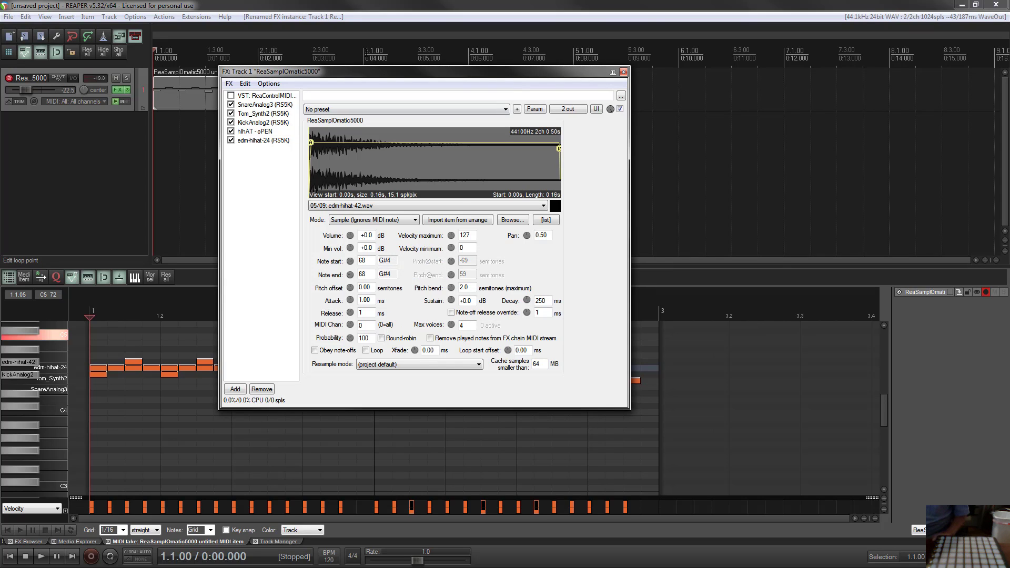
left_click(256, 132)
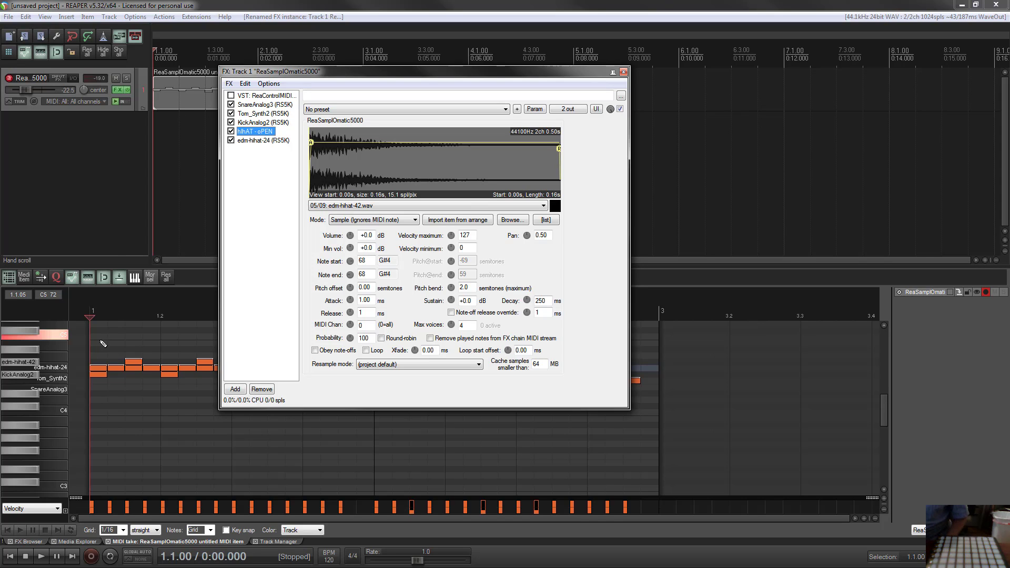
Audition the hi-hat and tom keys in the piano roll to check their note names, and close the FX chain.
left_click(23, 364)
left_click(56, 369)
left_click(55, 380)
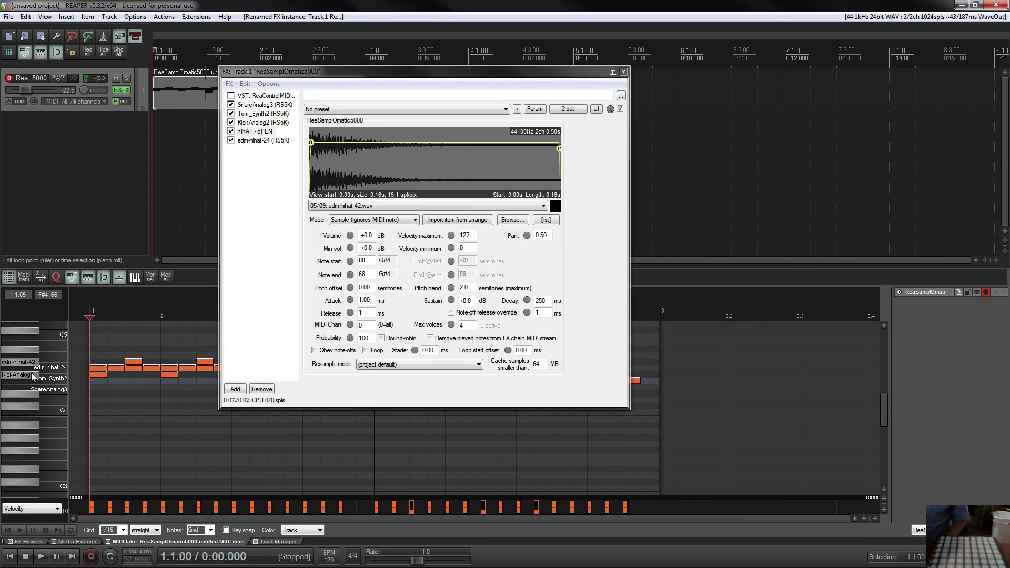
left_click(624, 71)
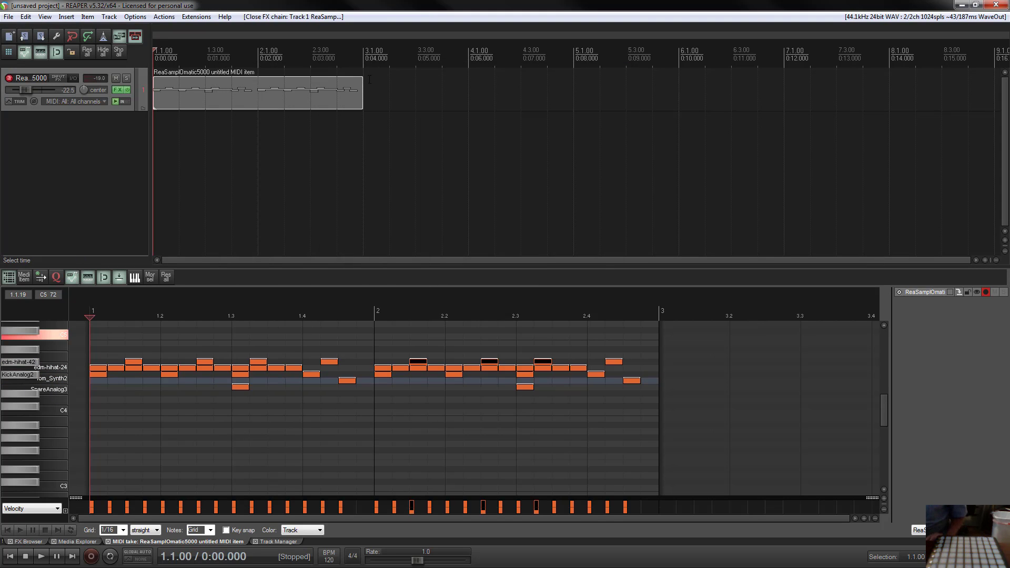
Create a separate two-beat item of the drum pattern at 3.1.00, and select the original two-bar item again.
left_click(400, 97)
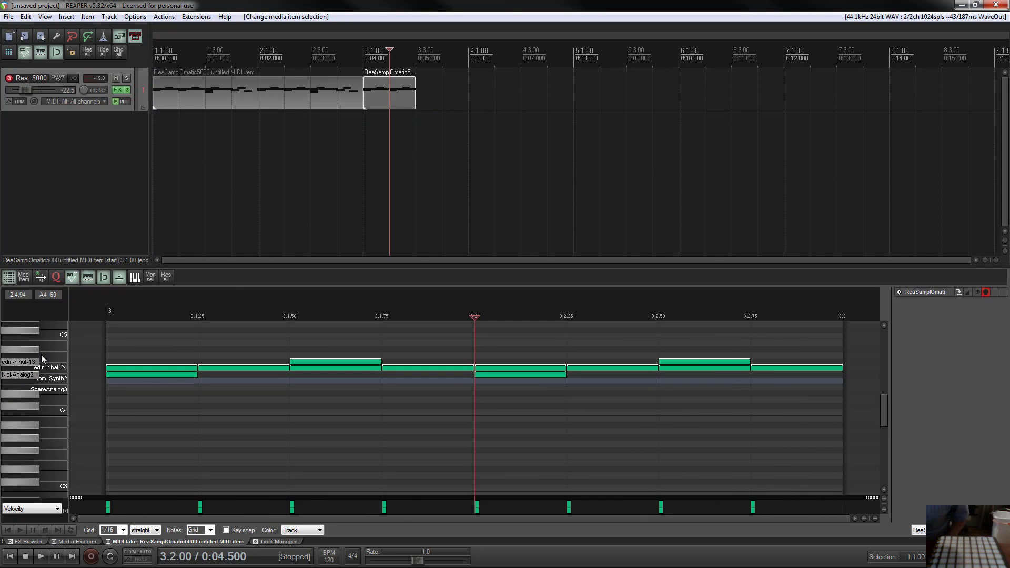
right_click(408, 92)
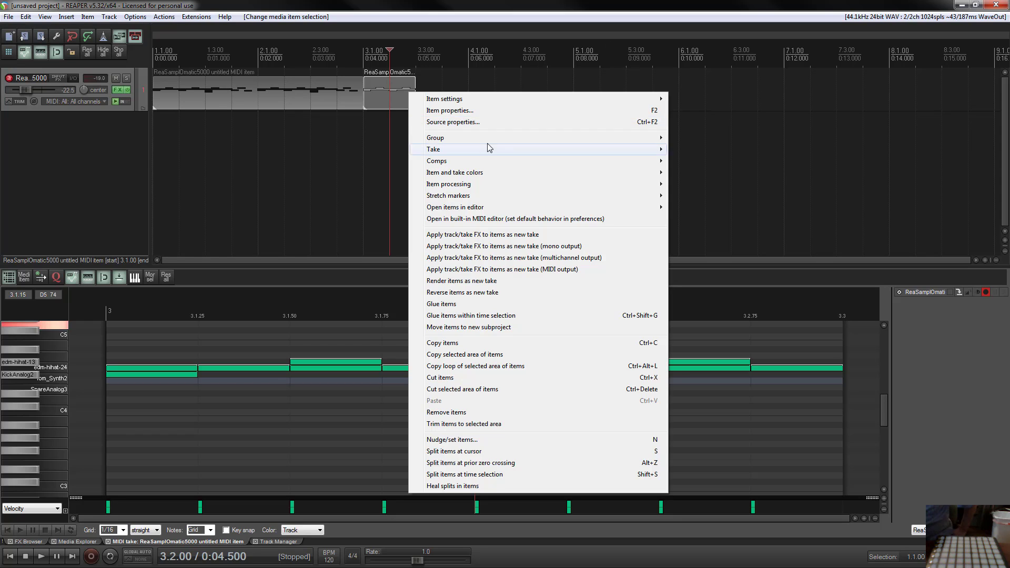
left_click(397, 100)
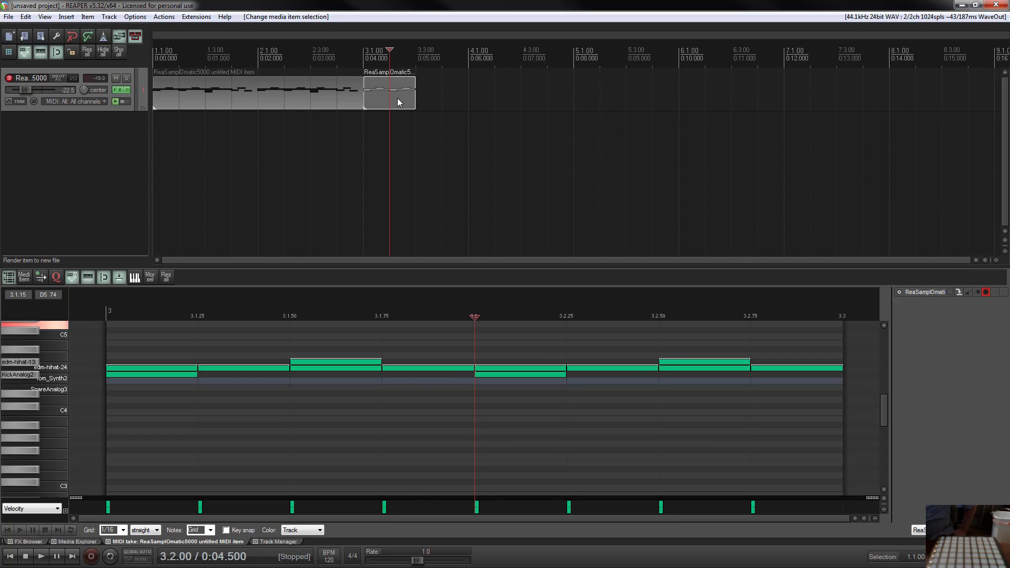
key("Delete")
left_click(239, 89)
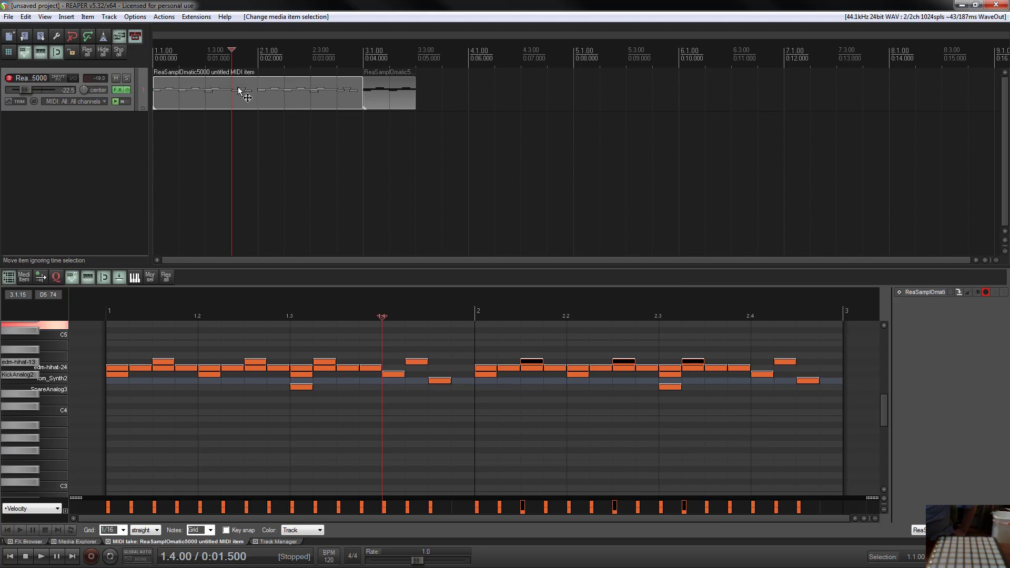
Enable round-robin playback for the hIhAT - oPEN sampler, check its sample list, and close the FX chain.
left_click(120, 90)
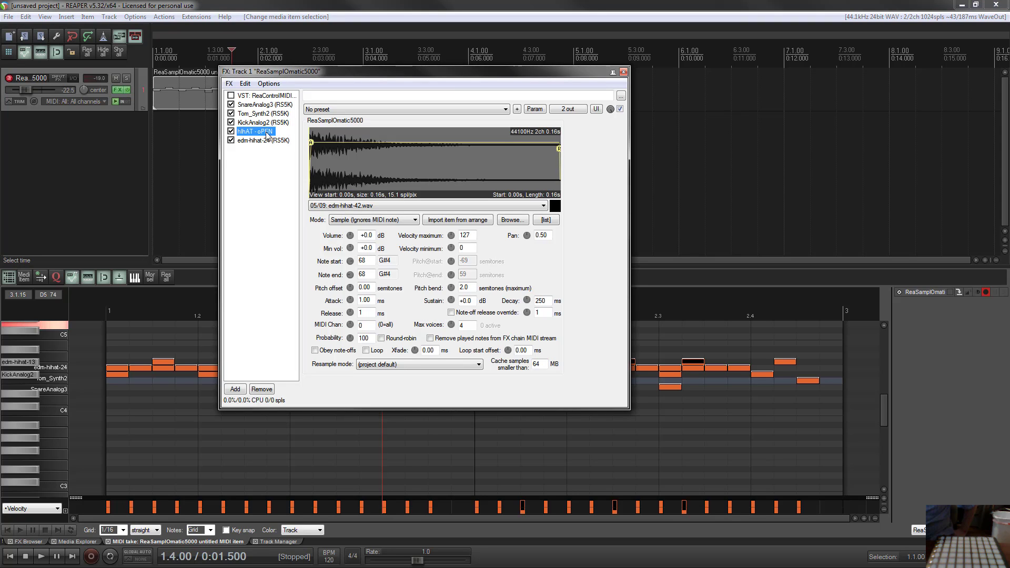
left_click(547, 220)
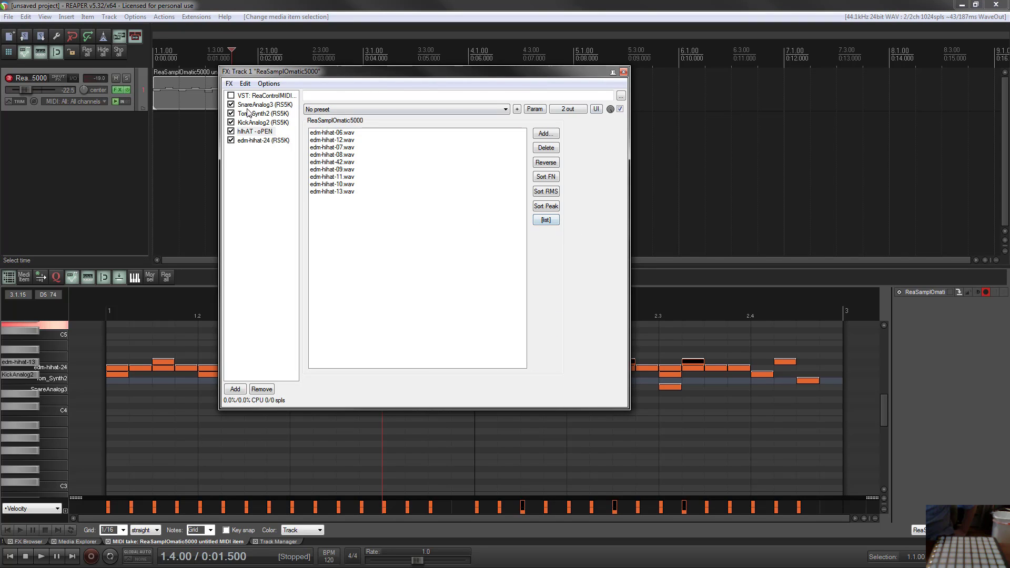
left_click(542, 221)
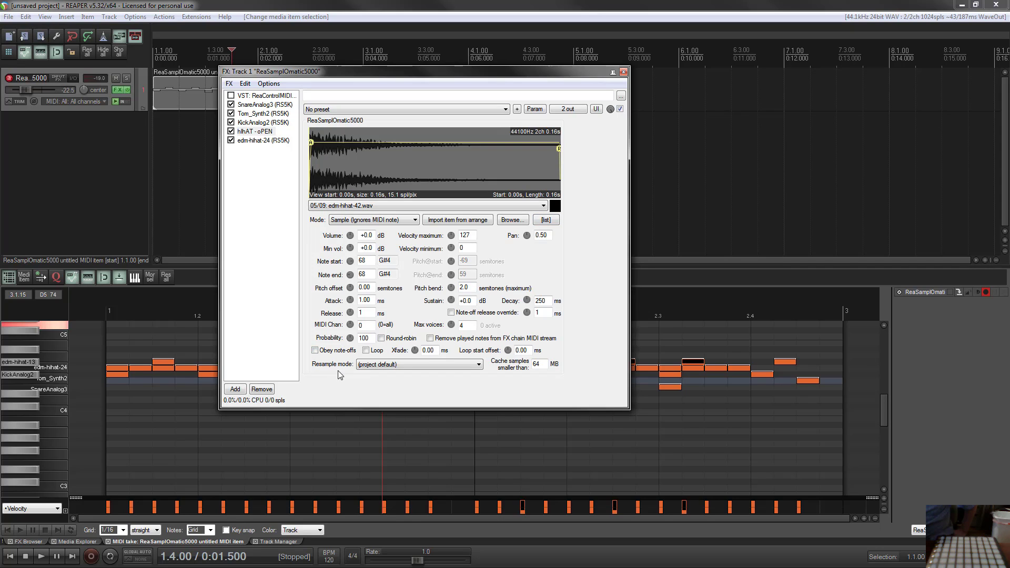
left_click(382, 339)
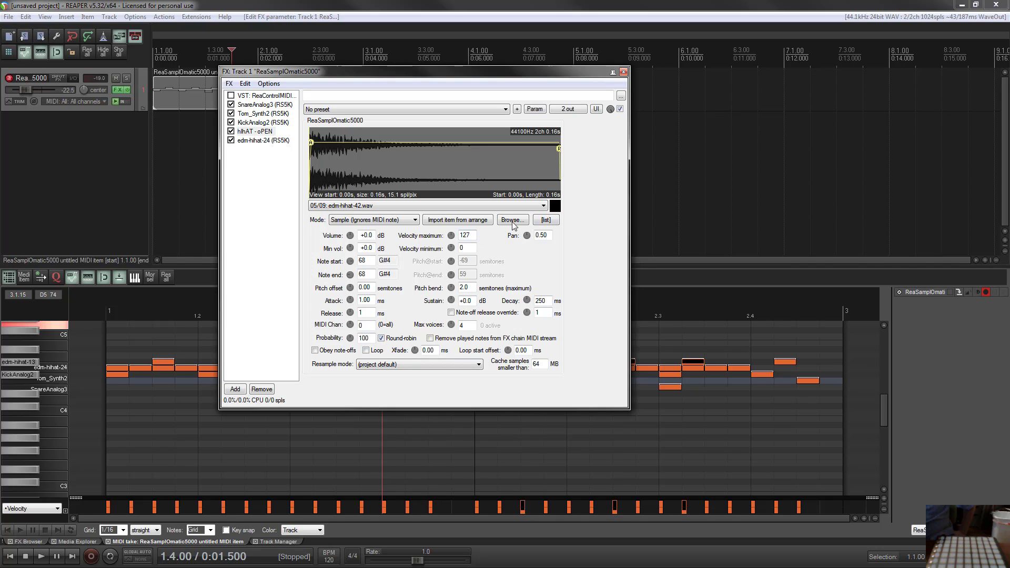
left_click(546, 220)
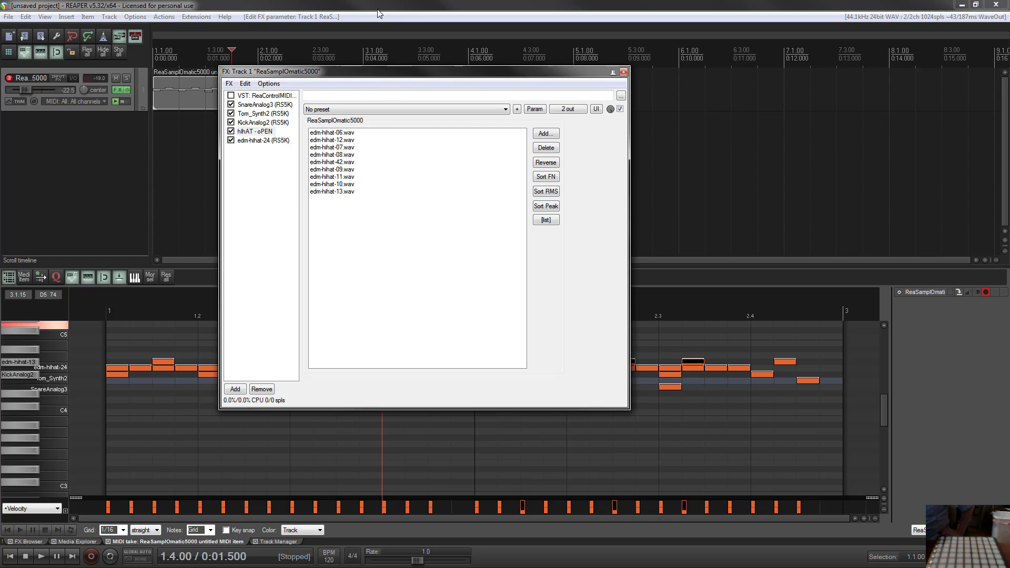
left_click(546, 220)
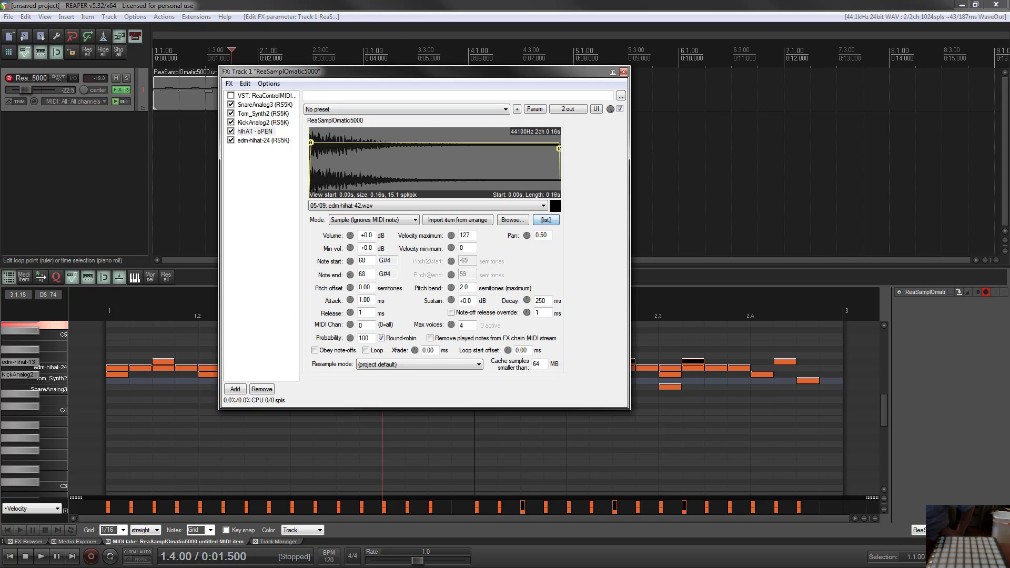
left_click(624, 71)
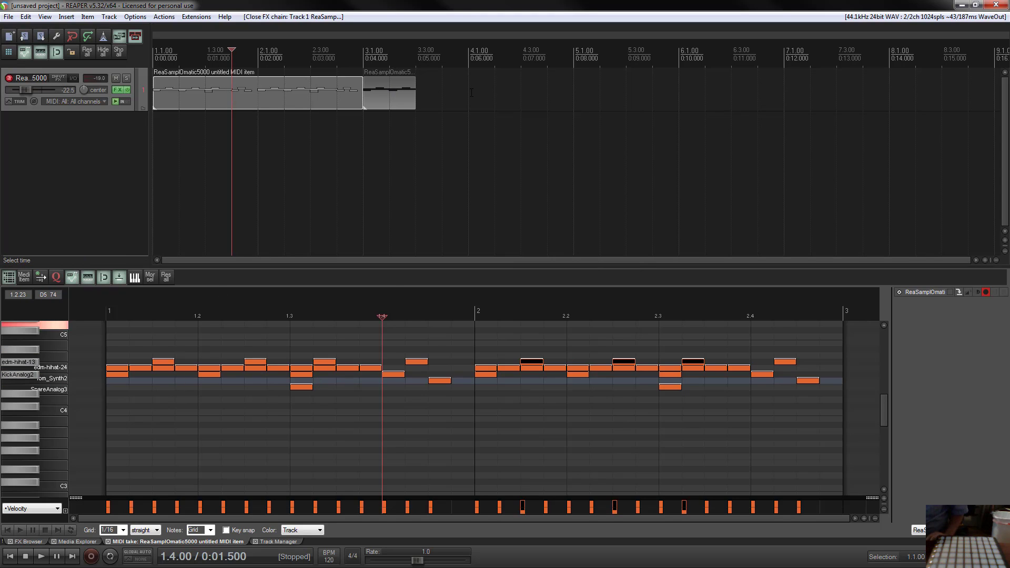
Create a one-bar MIDI item at 4.1.00 and fill its first two beats with eight sixteenth notes on the edm-hihat-13 key (G#4).
left_click_drag(480, 93, 575, 96)
left_click(545, 98)
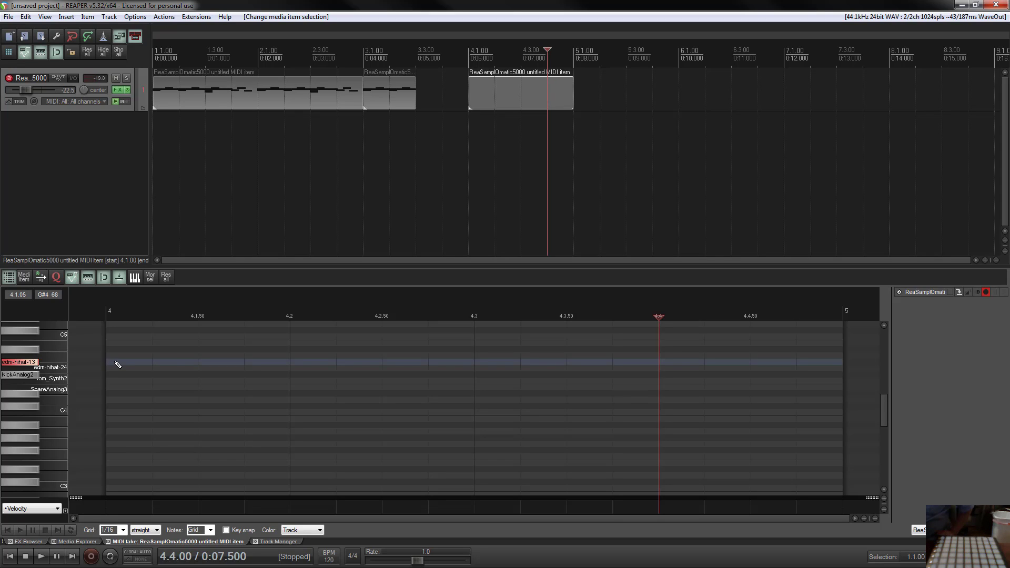
left_click(112, 362)
left_click(176, 362)
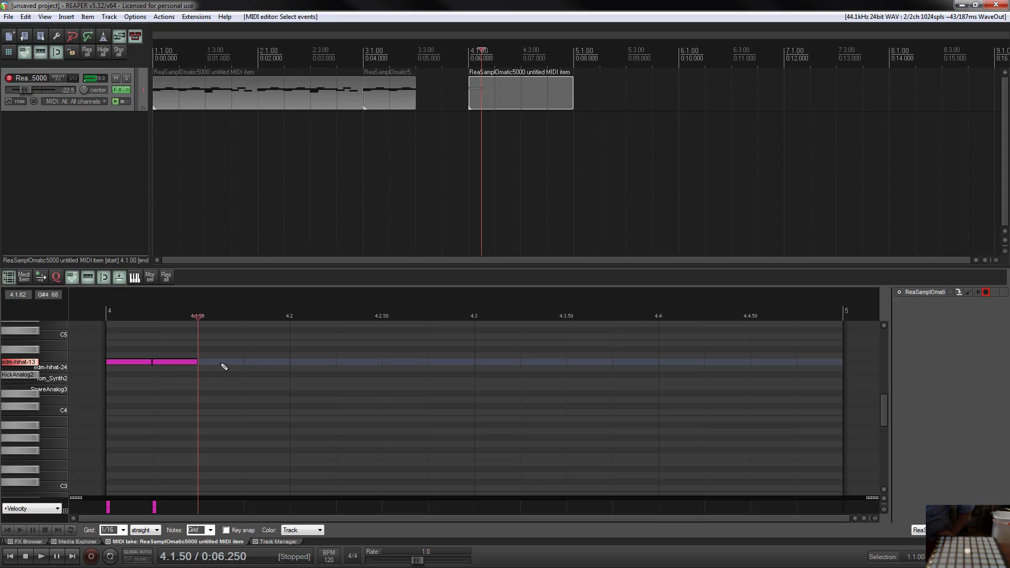
left_click(222, 362)
left_click(266, 361)
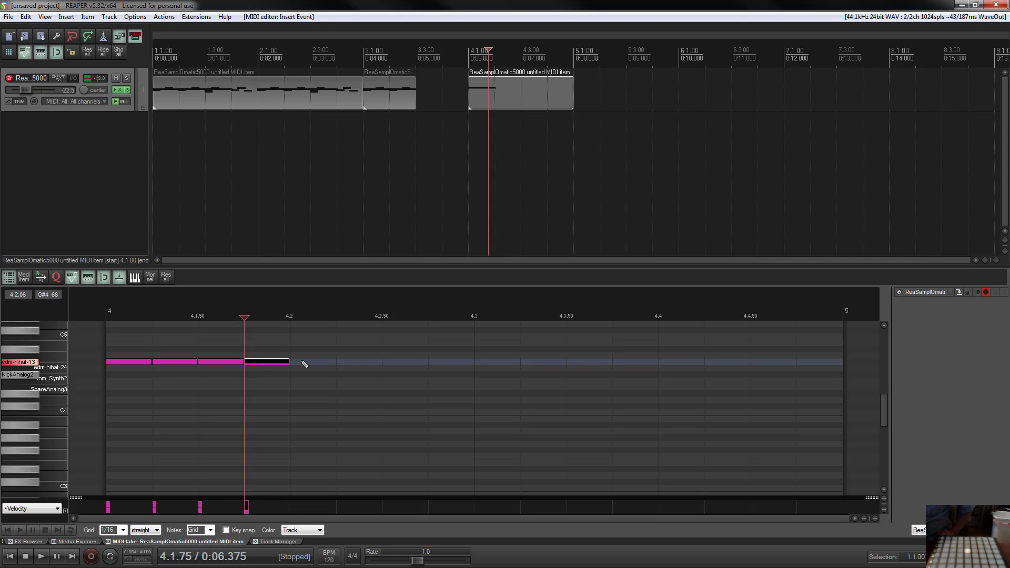
left_click(316, 363)
left_click(366, 363)
left_click(413, 363)
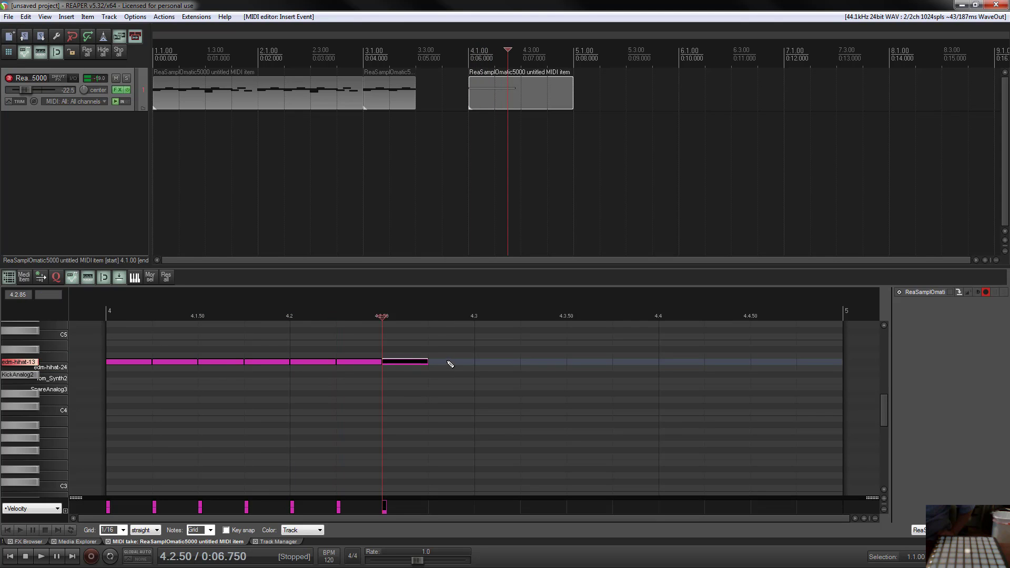
left_click(449, 362)
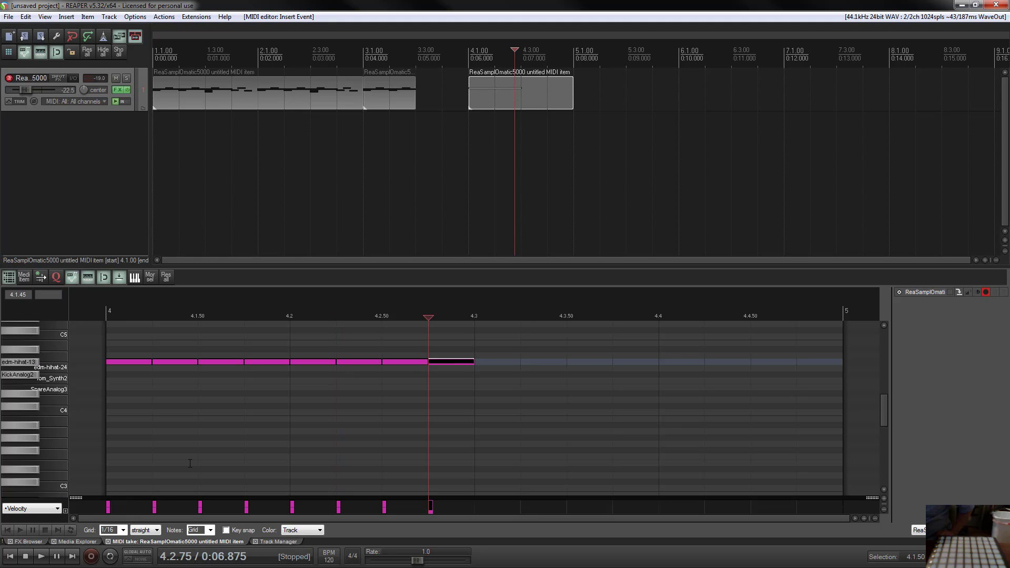
Enlarge the velocity lane and lower the first four hi-hat notes to velocities rising from about 11 to about 42.
left_click_drag(181, 497, 121, 394)
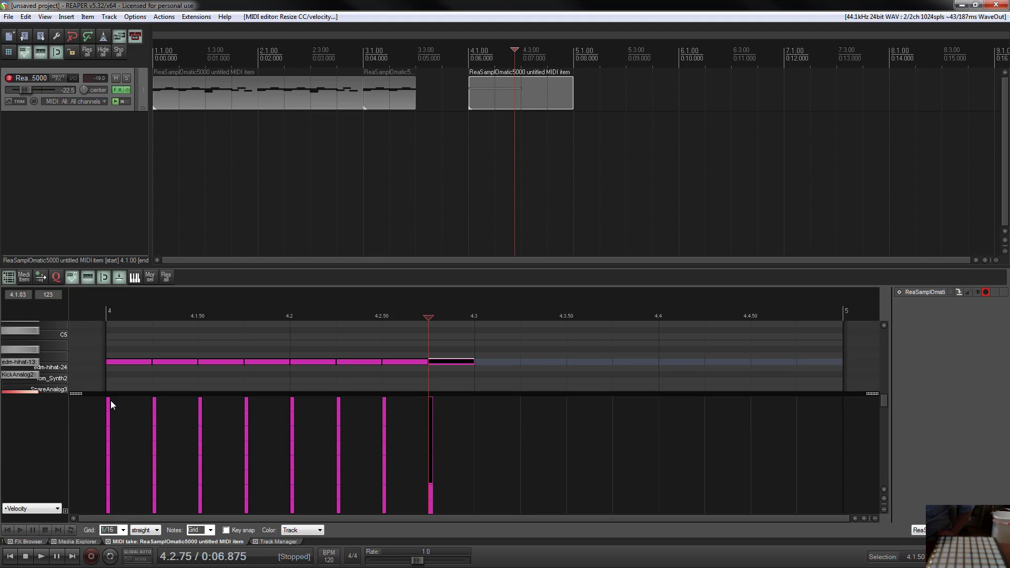
left_click(108, 398)
left_click(141, 375)
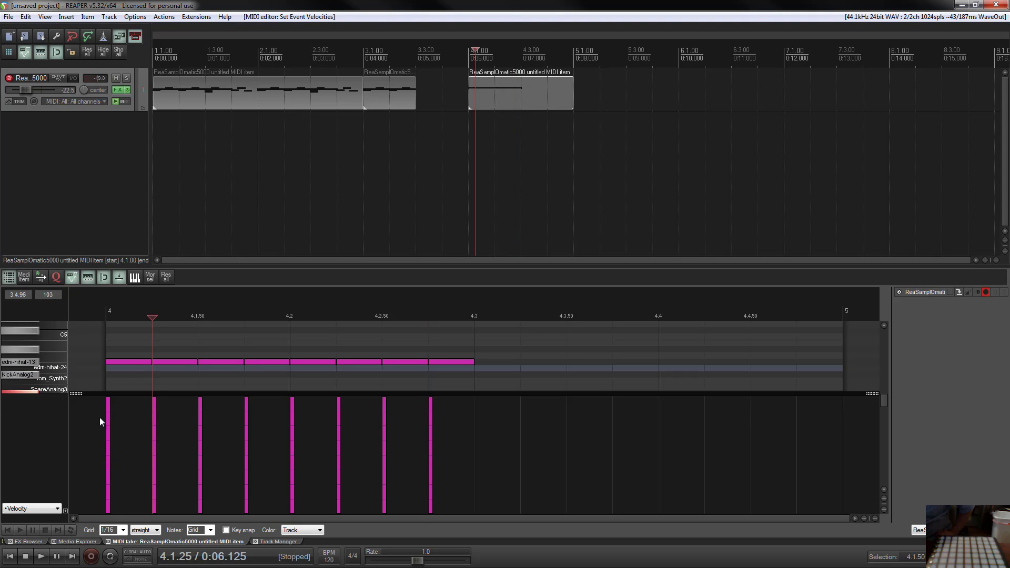
left_click_drag(101, 421, 160, 494)
left_click_drag(200, 404, 202, 483)
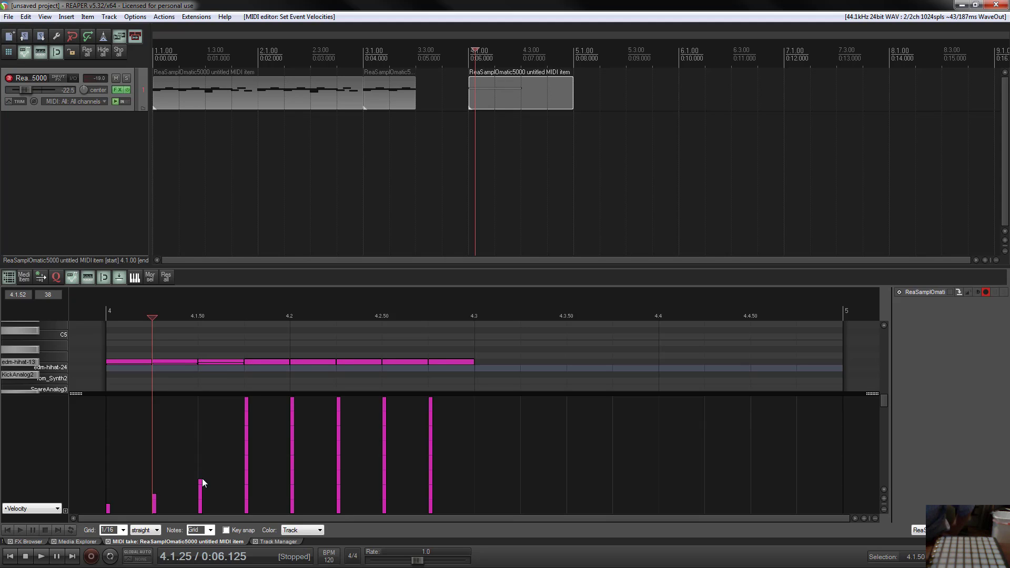
left_click_drag(203, 482, 201, 483)
left_click_drag(246, 442, 251, 475)
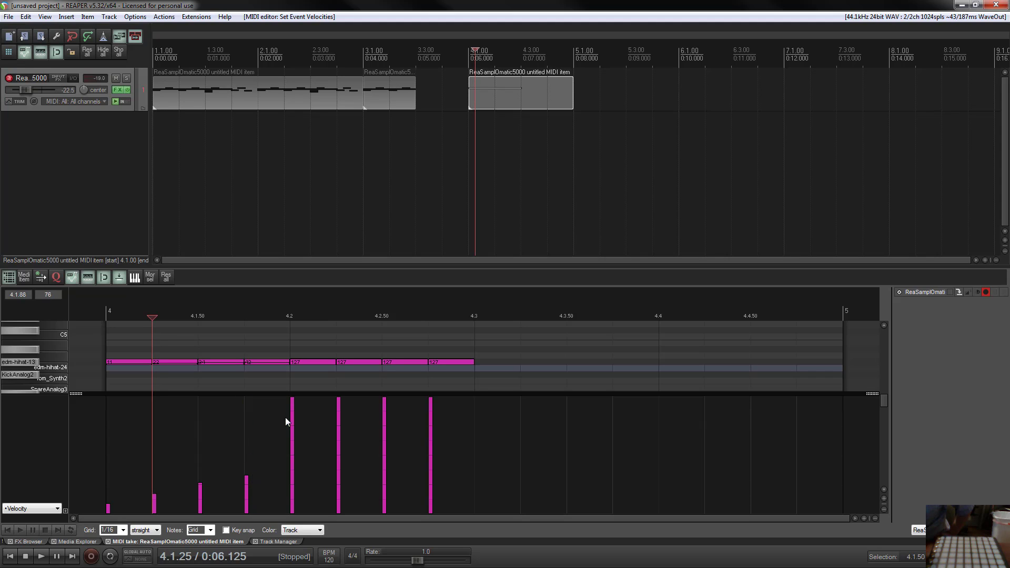
Continue the velocity ramp over the last four hi-hat notes, rising from about 55 through 65 and 75 to about 93.
left_click_drag(291, 401, 295, 462)
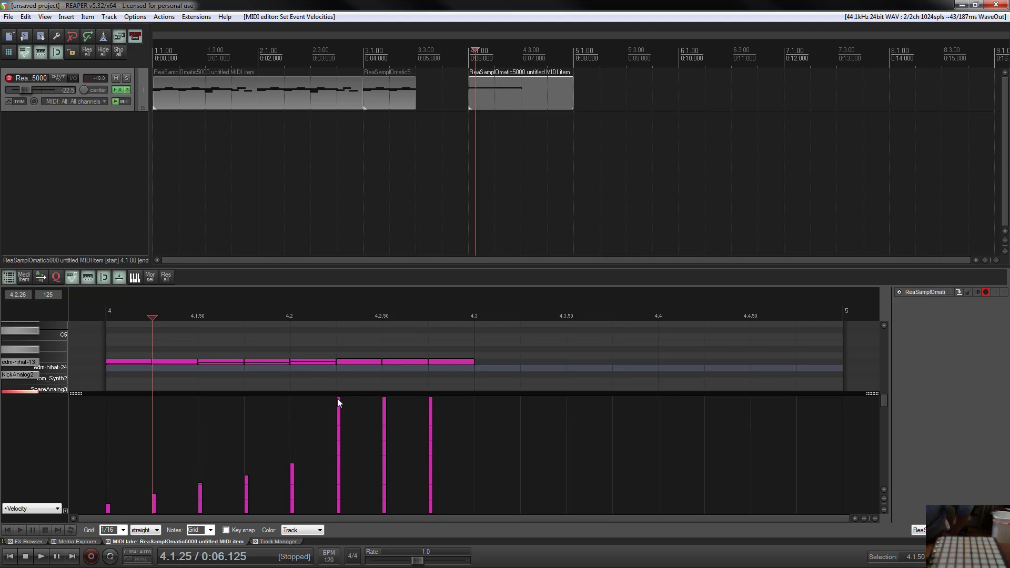
left_click_drag(338, 402, 338, 463)
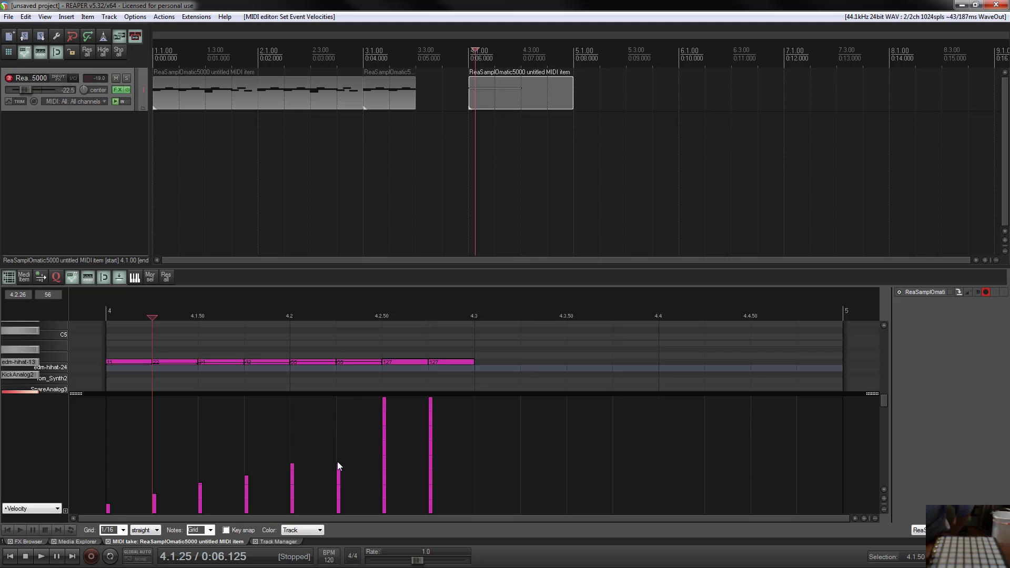
mouse_move(383, 401)
left_mouse_down()
mouse_move(379, 440)
mouse_move(341, 444)
mouse_move(338, 455)
left_mouse_up()
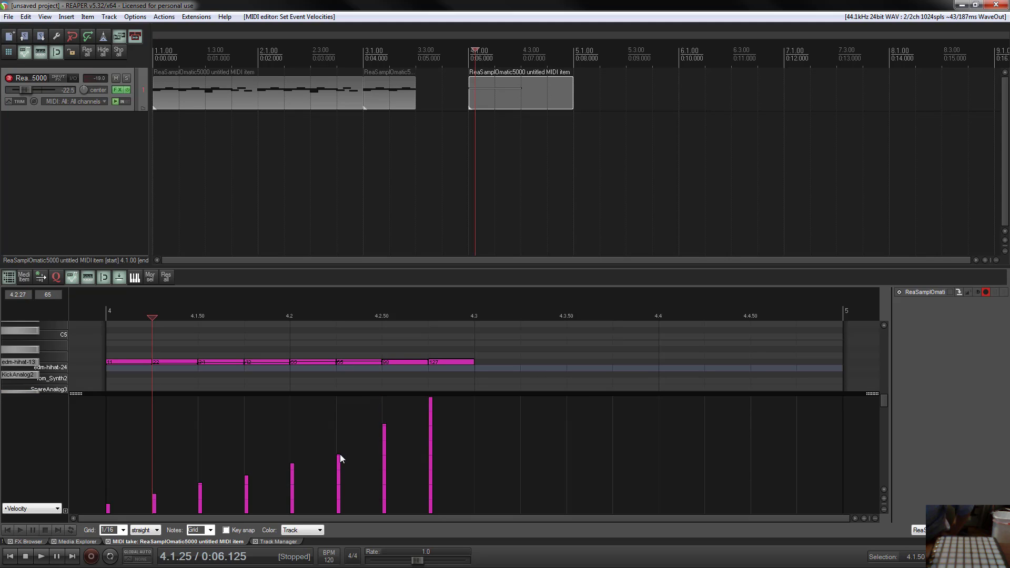
left_click_drag(384, 431, 387, 439)
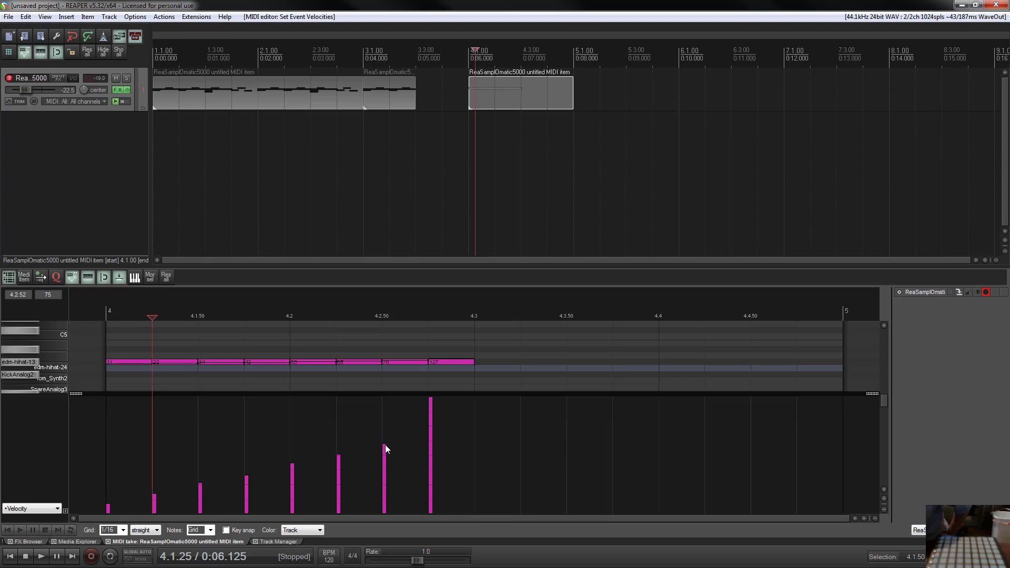
left_click_drag(429, 403, 433, 428)
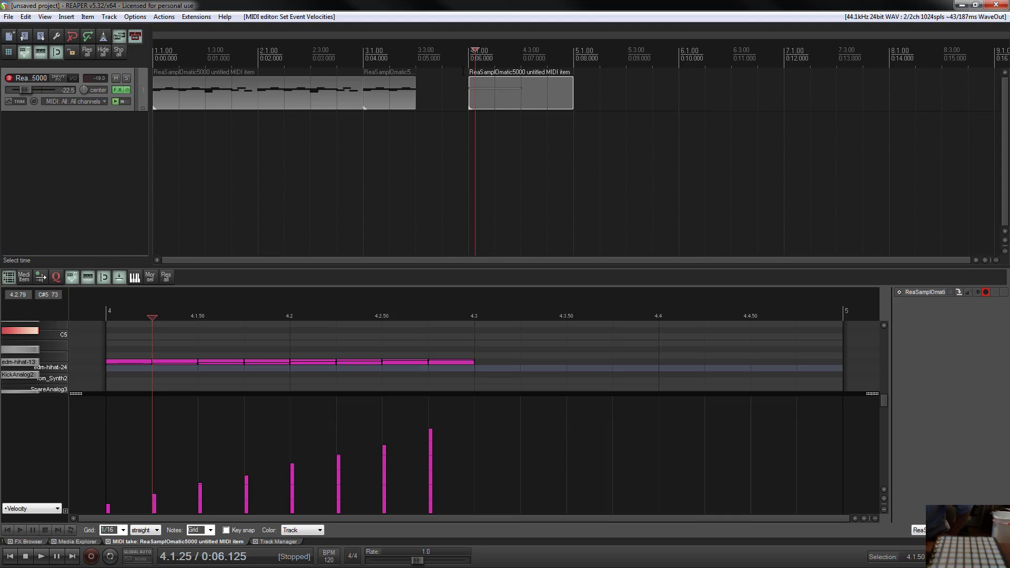
Set a time selection from 4.1.00 to 4.3.00, turn on repeat, and play the looped hi-hat notes twice.
left_click_drag(469, 63, 521, 66)
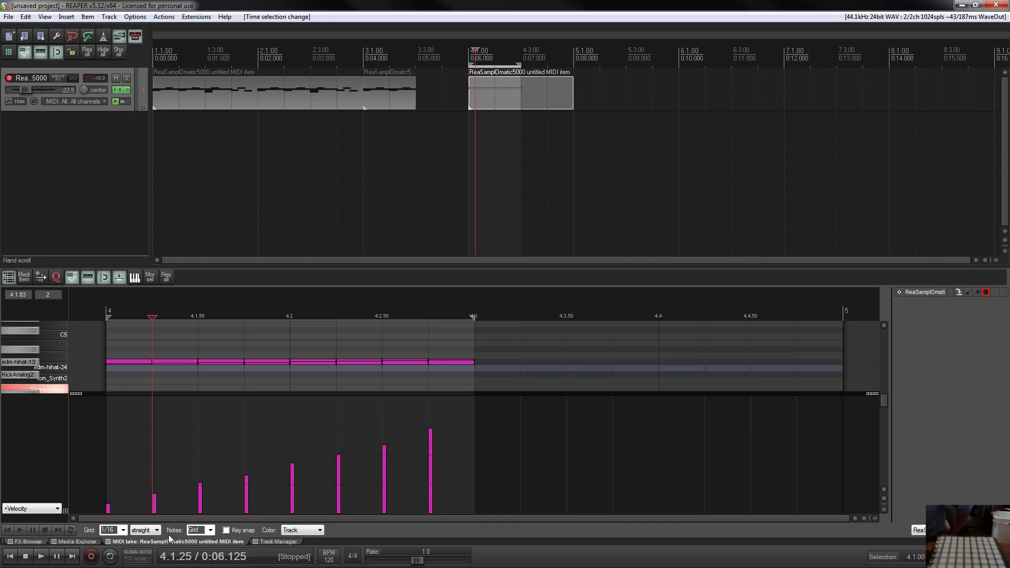
left_click(110, 556)
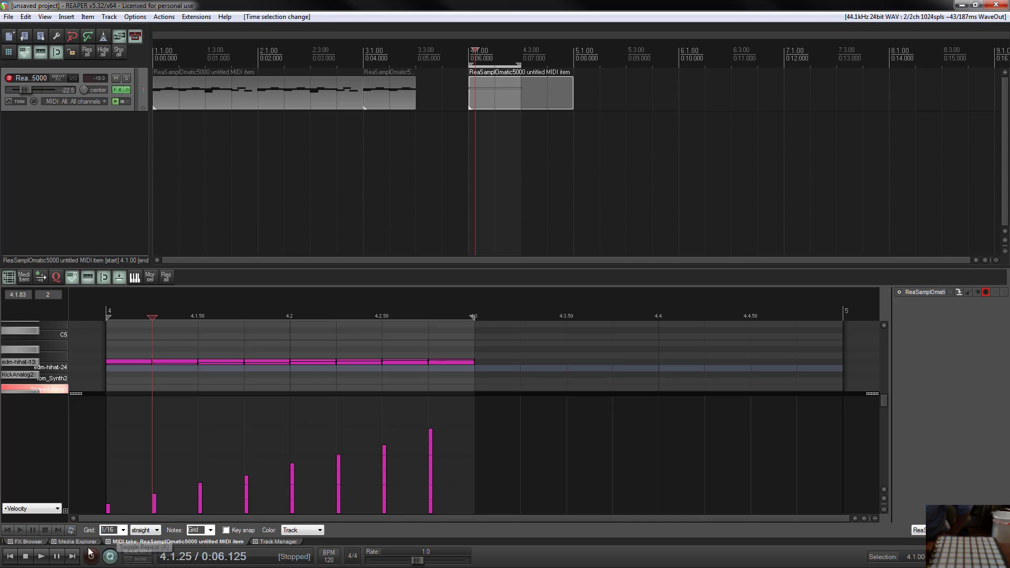
left_click(21, 532)
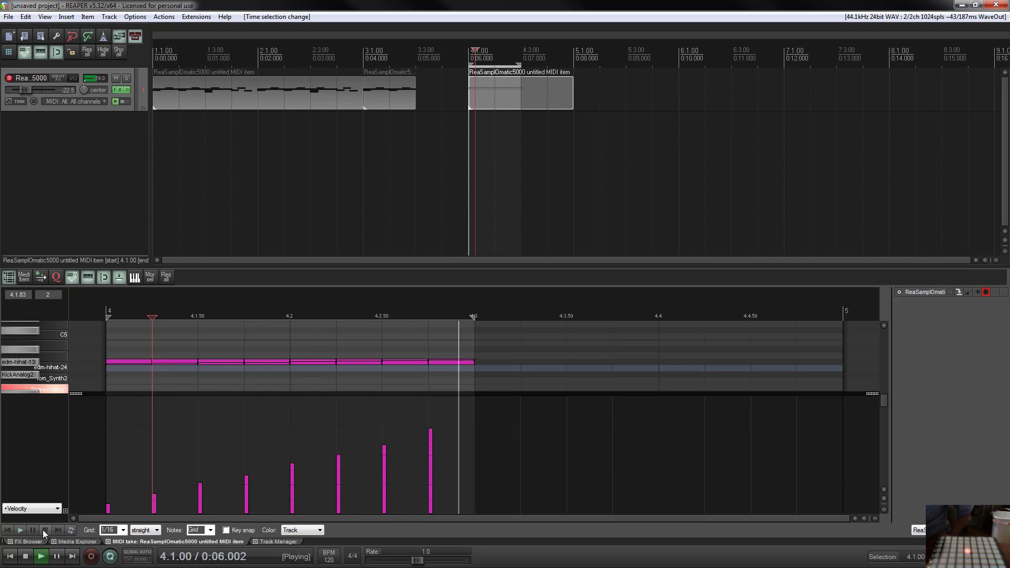
left_click(43, 529)
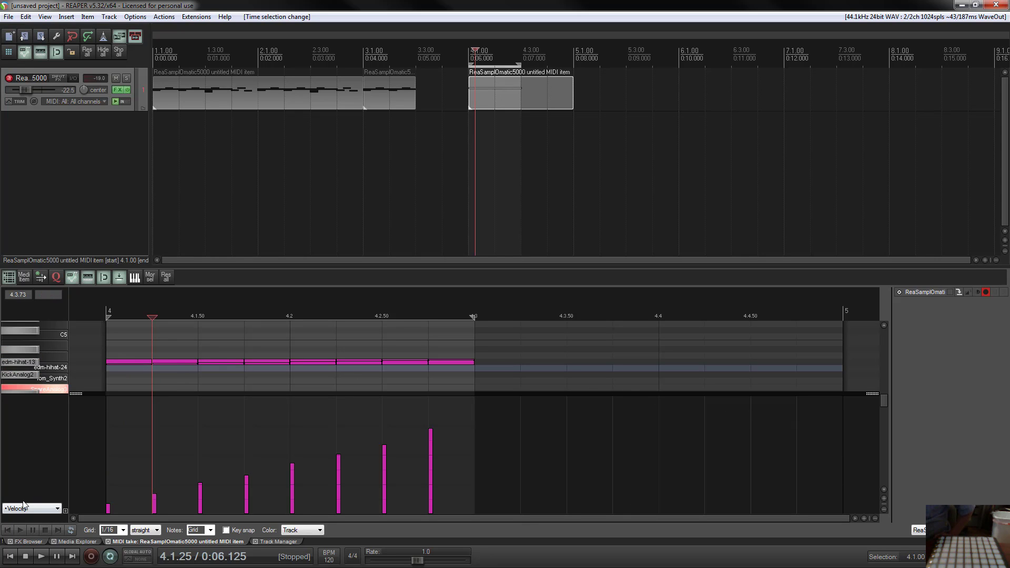
left_click(21, 530)
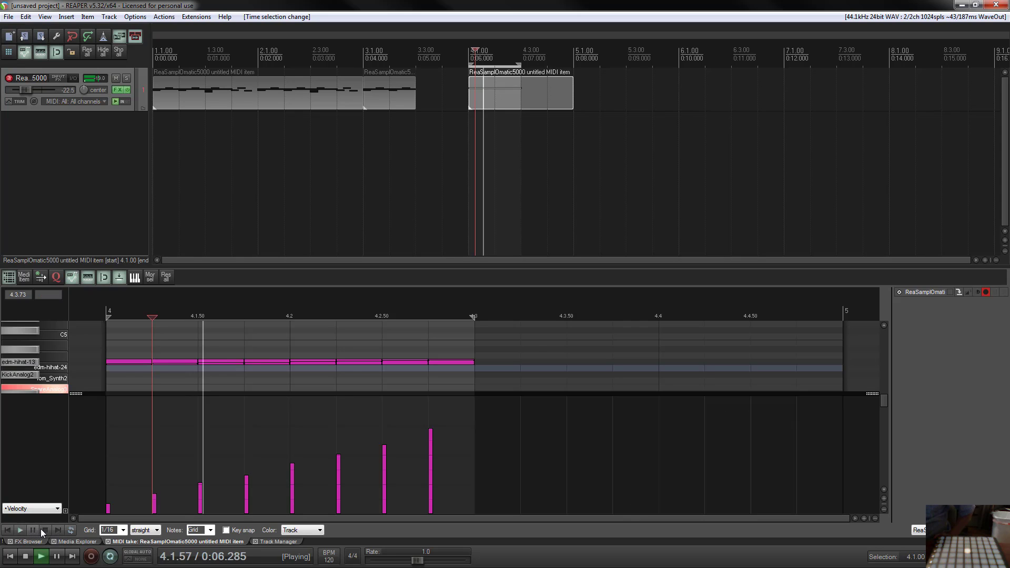
left_click(46, 530)
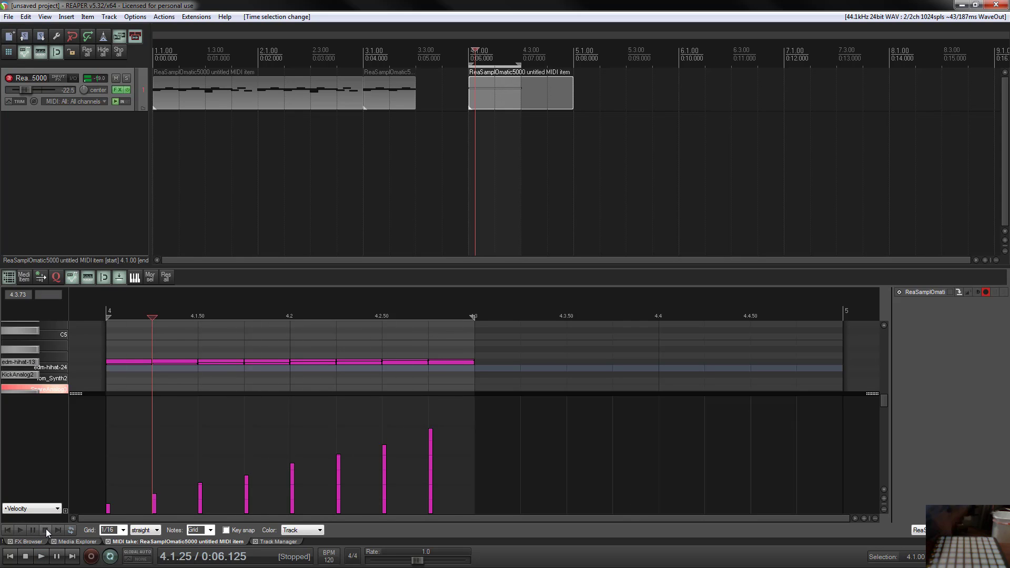
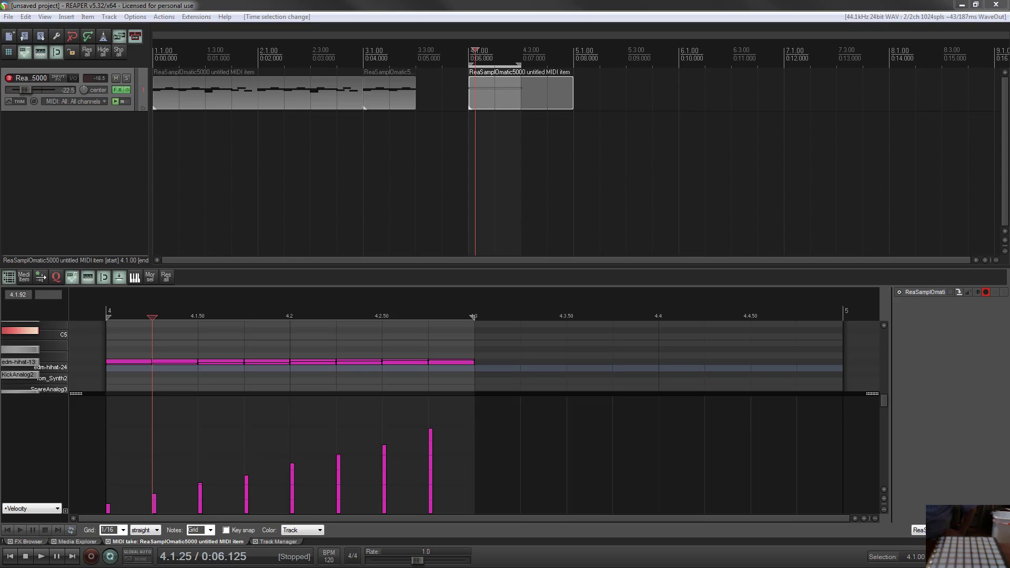
Find the VelocityRandomizer.eel script in the action list and run it with minimum velocity 100 and maximum velocity 127.
left_click(164, 17)
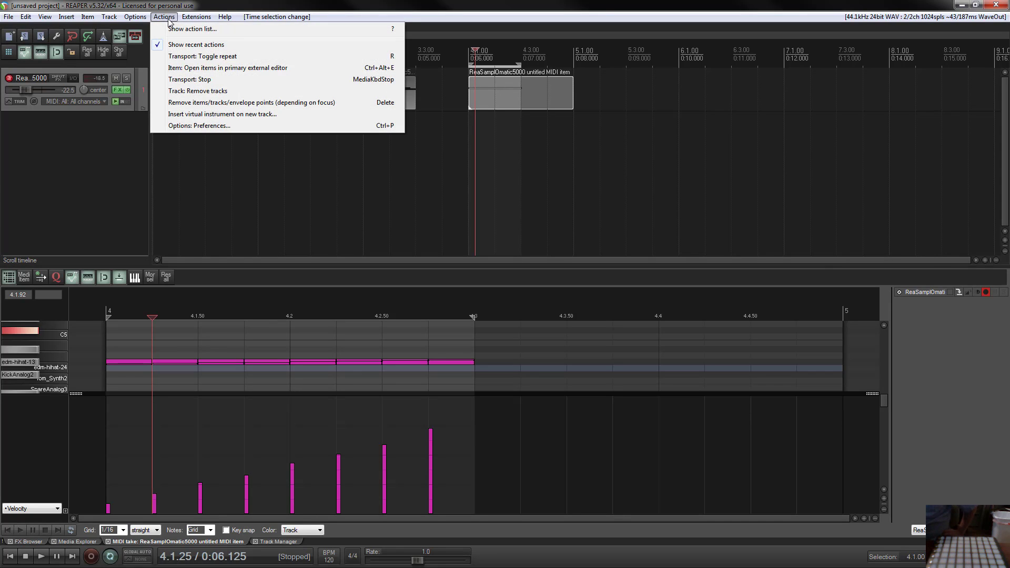
left_click(197, 29)
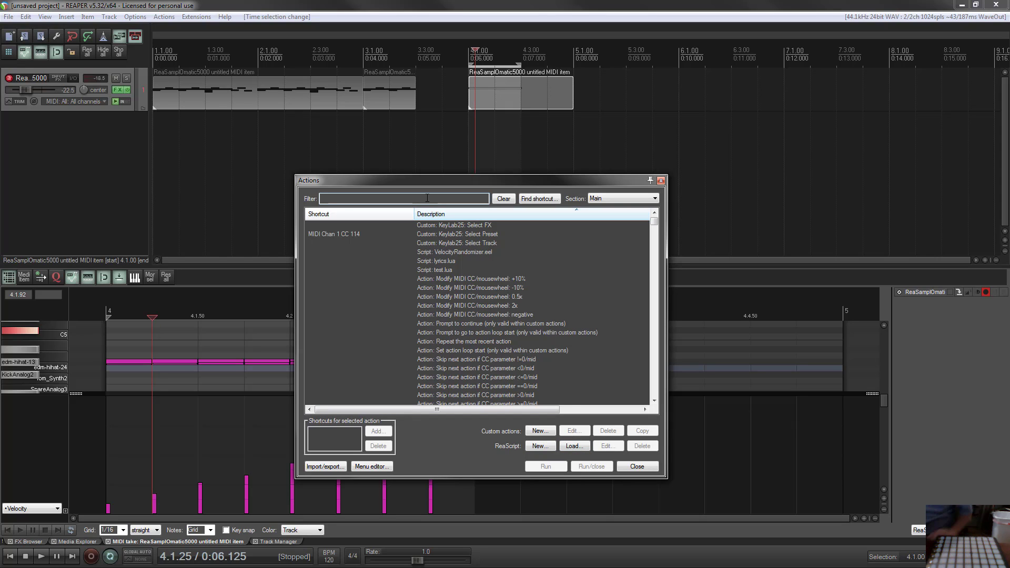
type("velocity")
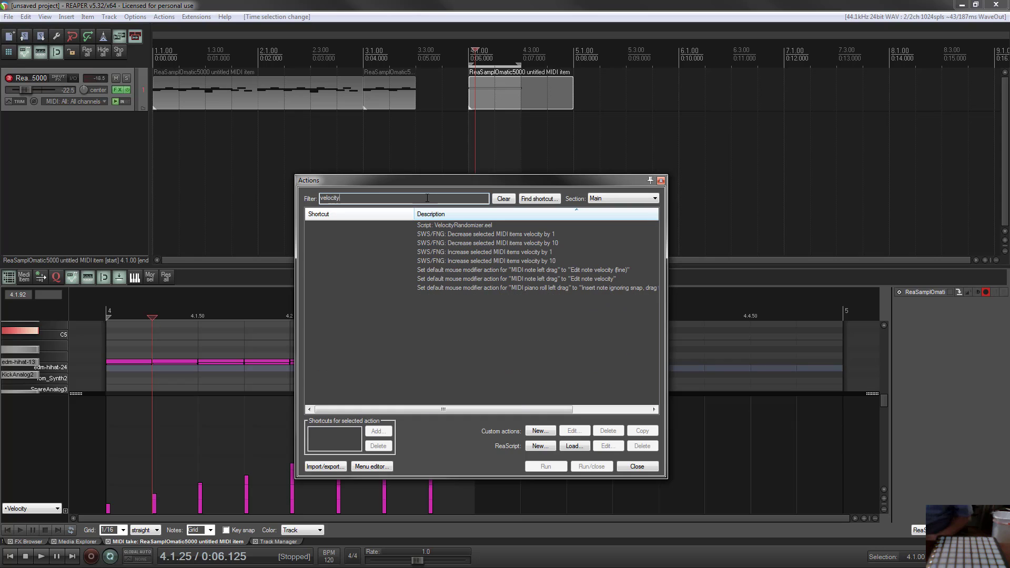
left_click(441, 226)
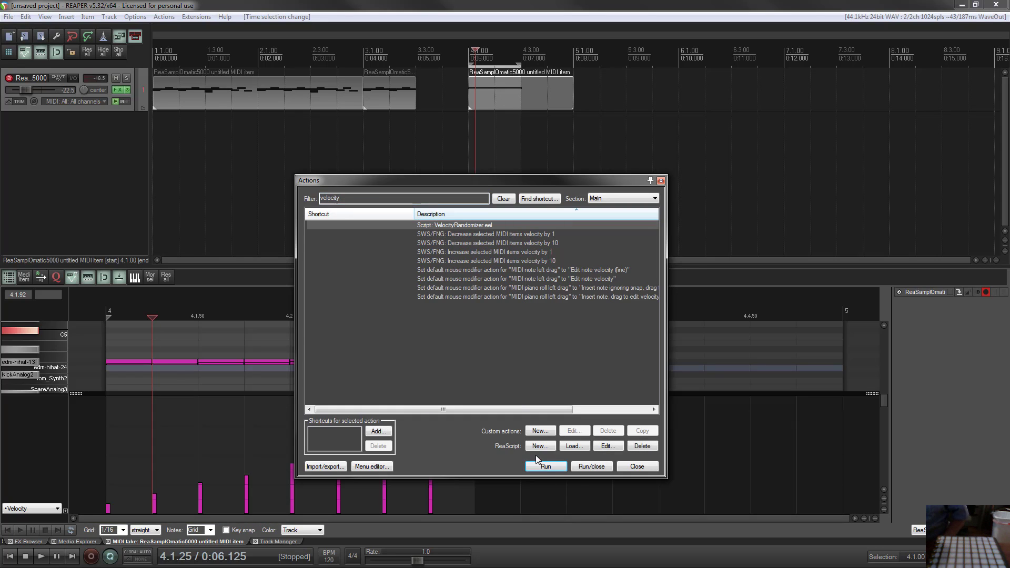
left_click(544, 467)
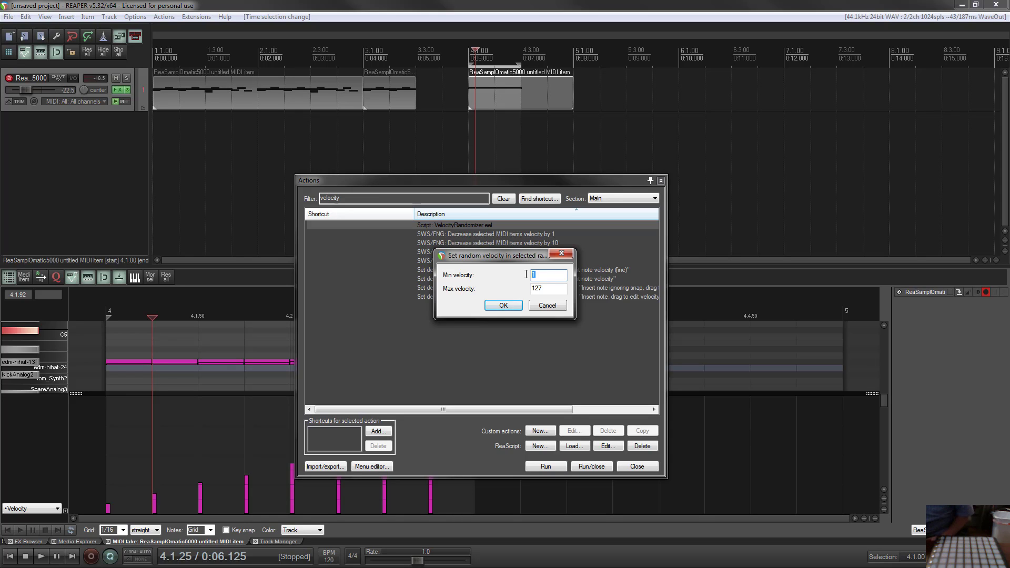
type("100")
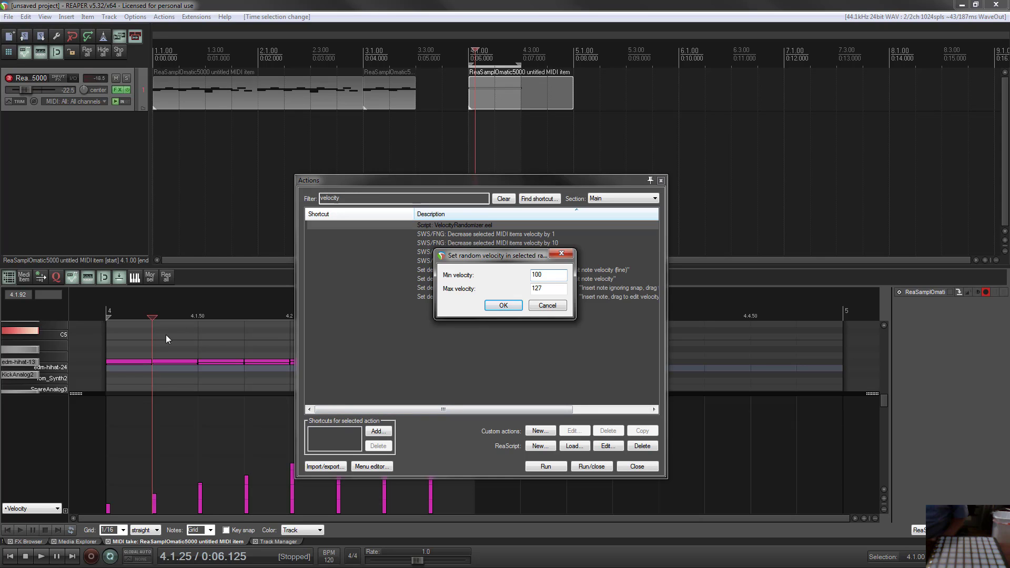
left_click(508, 305)
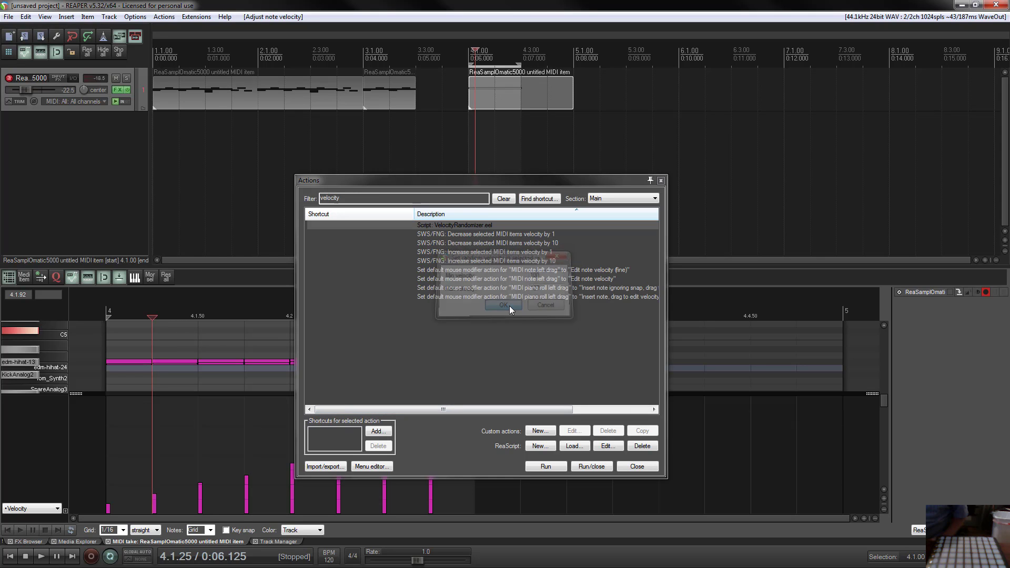
Select all hi-hat notes and run VelocityRandomizer.eel on them with minimum velocity 75 and maximum velocity 127.
left_click_drag(463, 182, 684, 90)
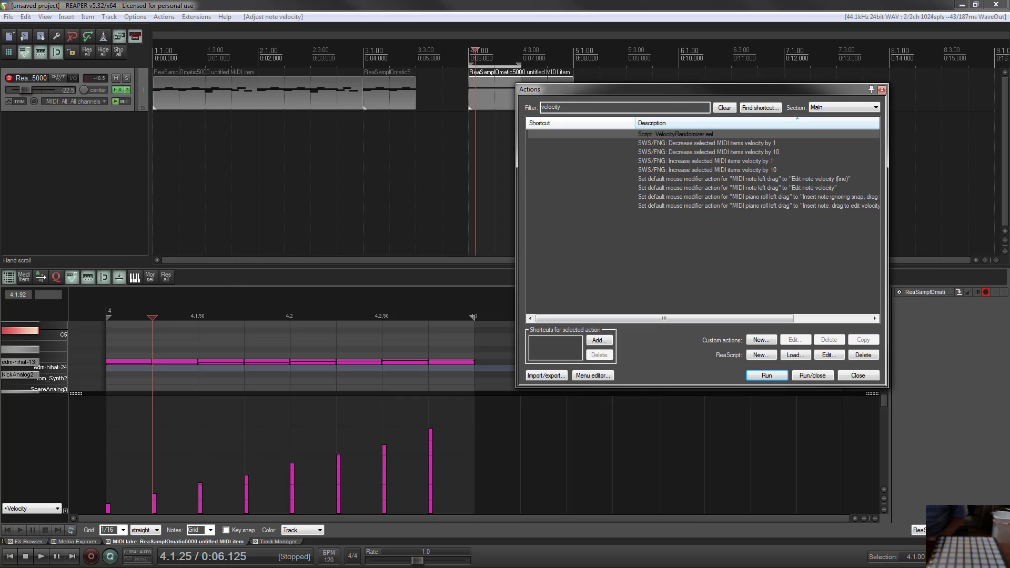
left_click(311, 377)
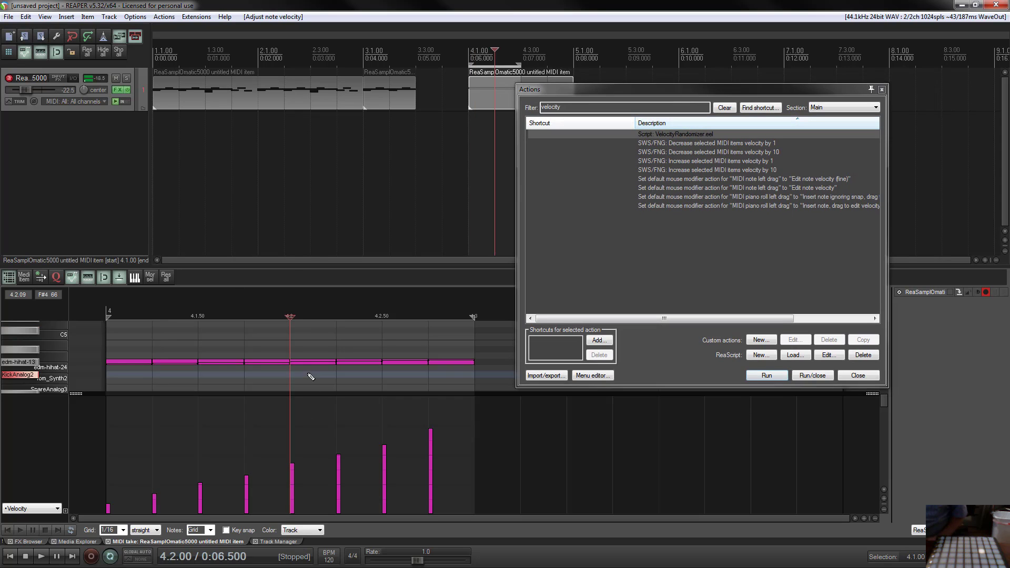
key("ctrl+a")
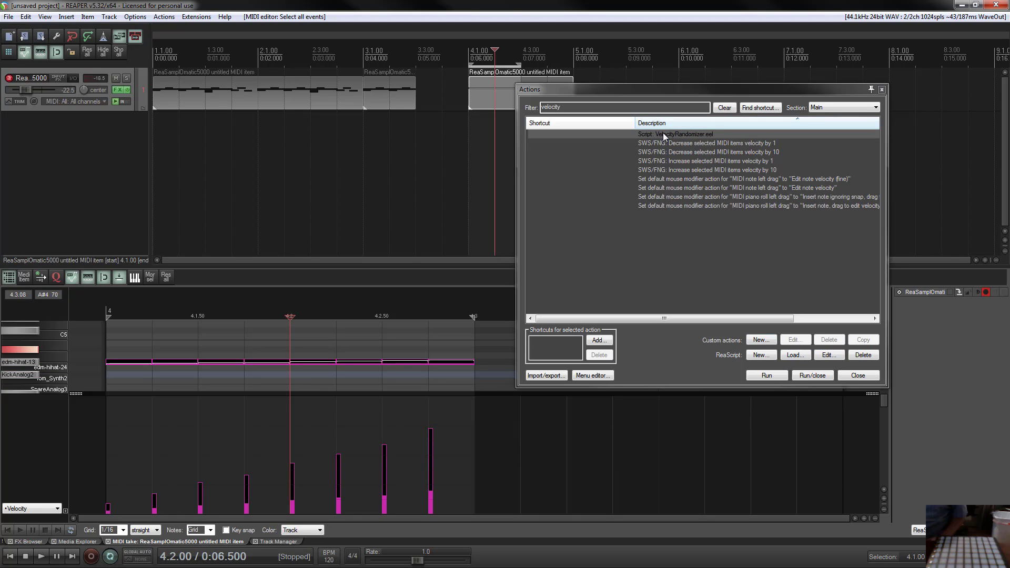
left_click(767, 375)
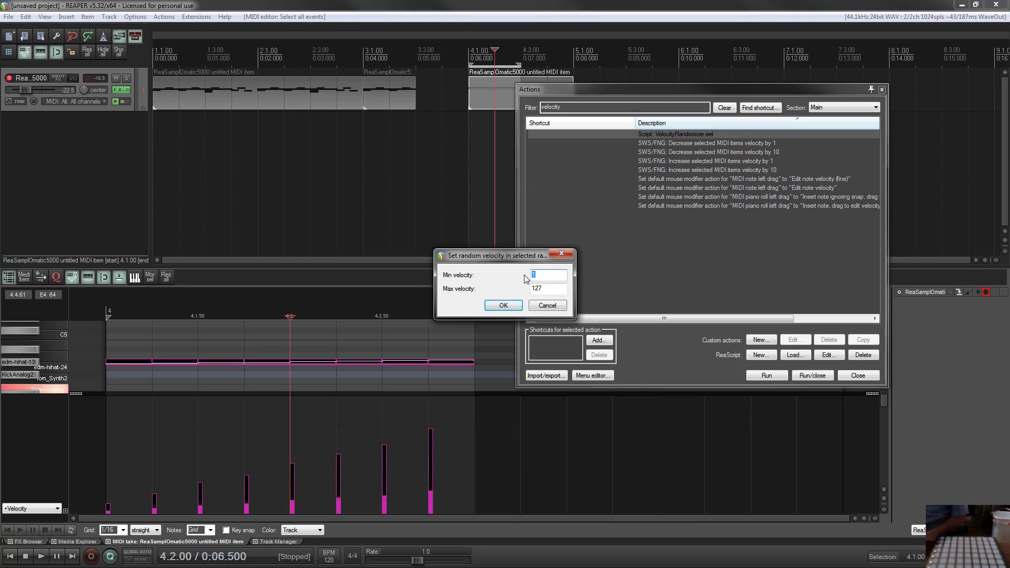
type("75")
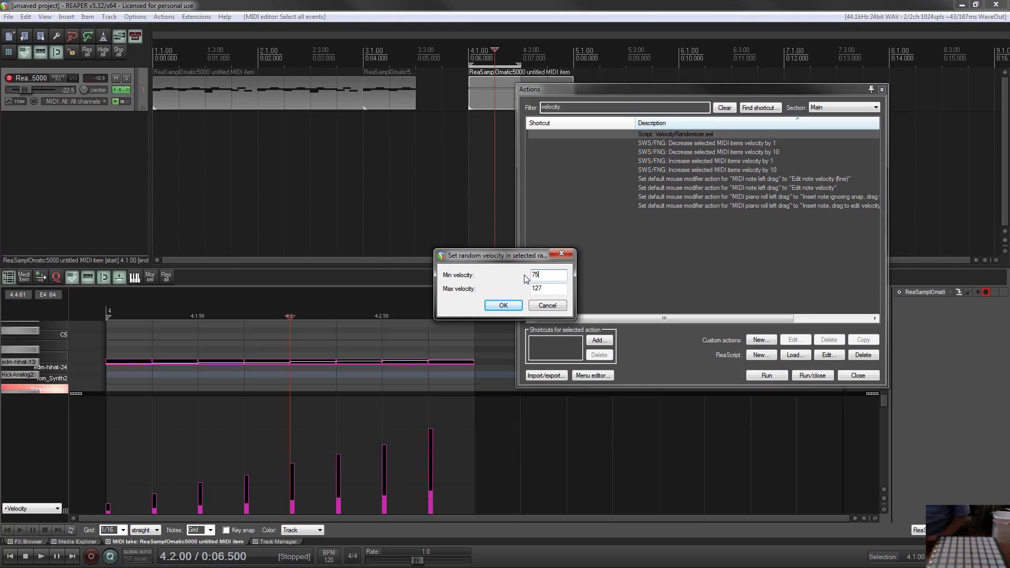
left_click(503, 305)
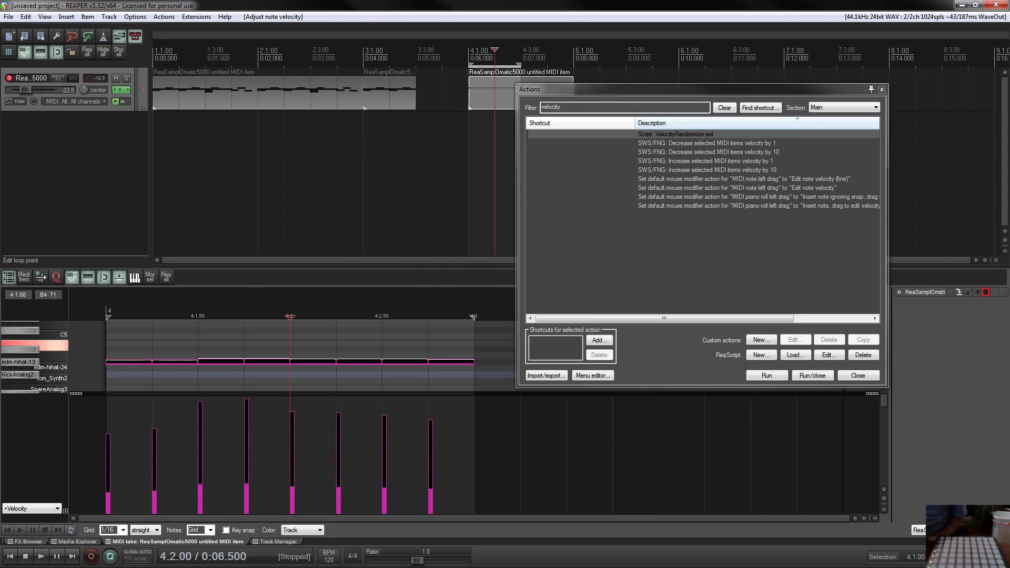
Place the edit cursor at 4.1.00 and close the action list without running the randomizer again.
left_click(469, 56)
left_click_drag(772, 87, 916, 69)
key("Return")
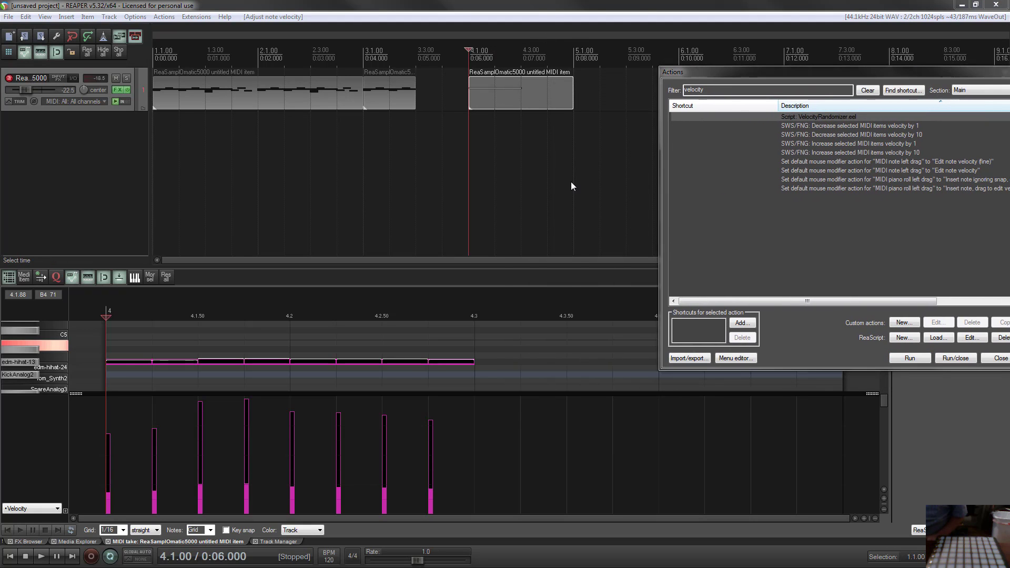
left_click(547, 306)
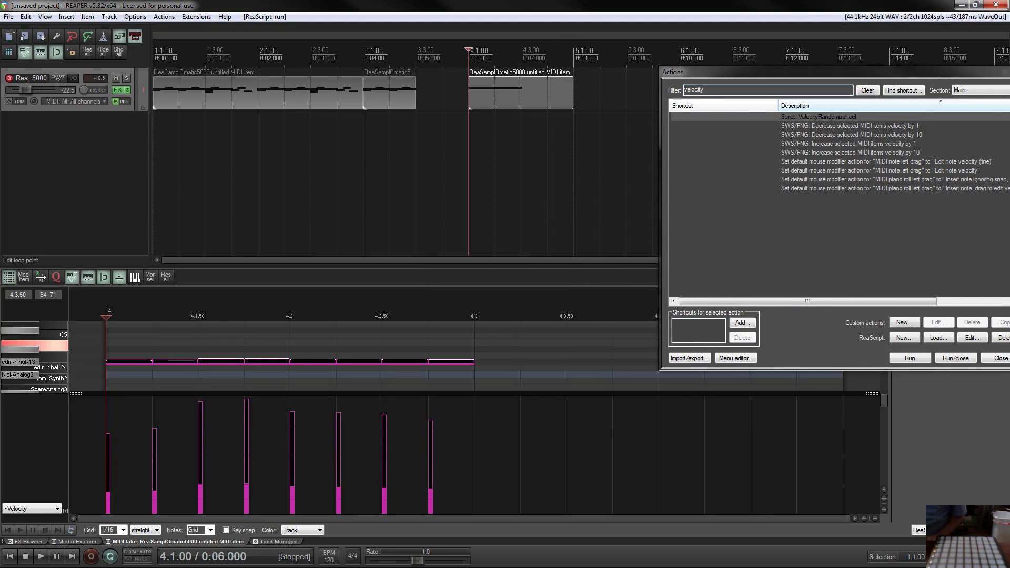
key("Escape")
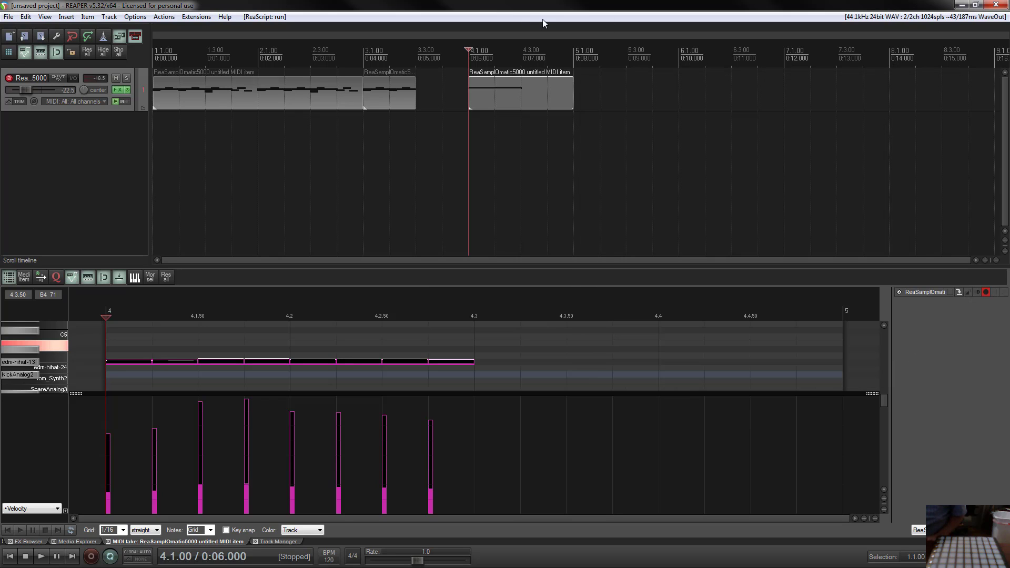
Play the randomized hi-hat notes, and loop them with a time selection from 4.1.00 to 4.3.00.
key("space")
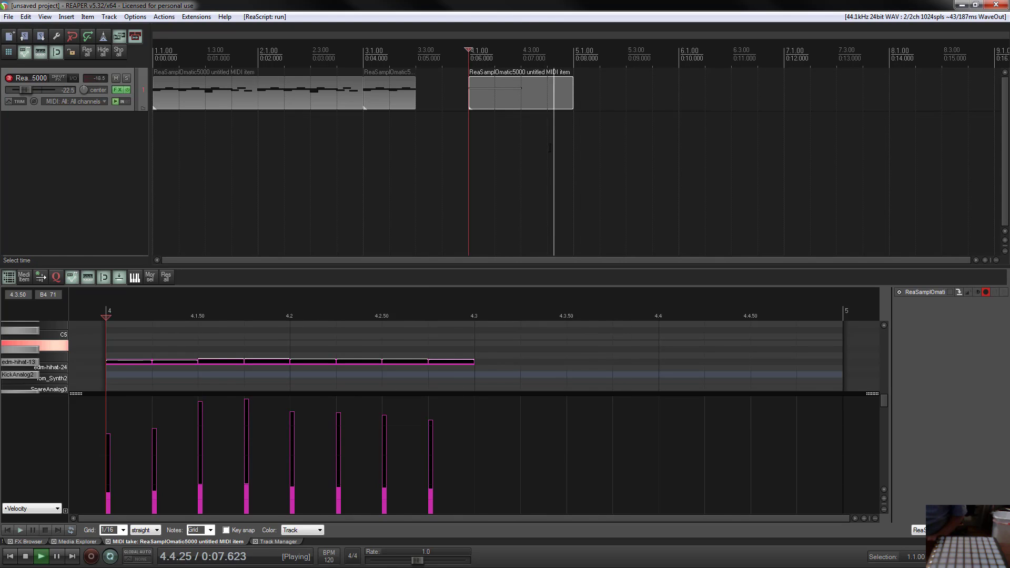
key("space")
left_click_drag(522, 54, 469, 55)
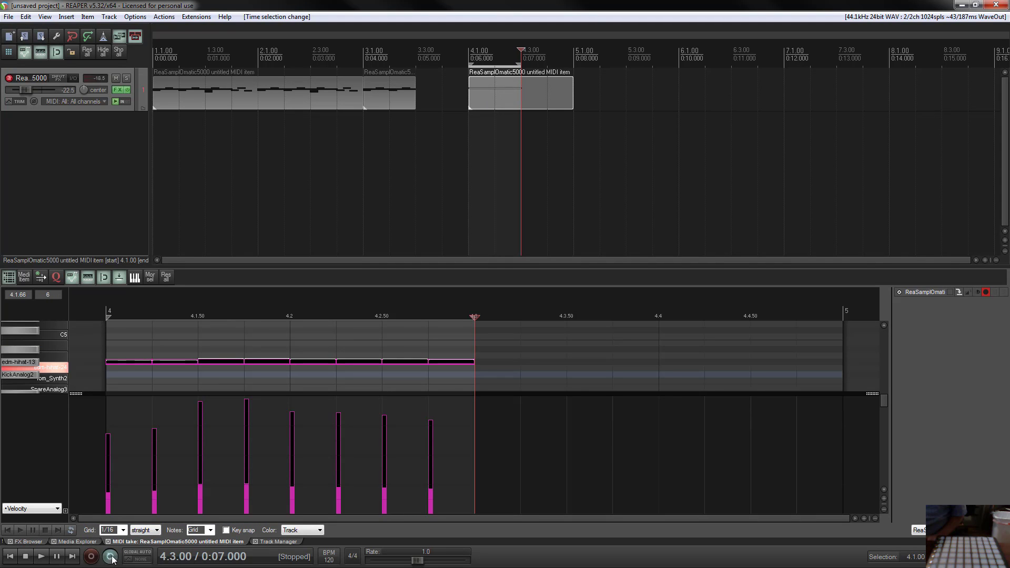
key("space")
key("space")
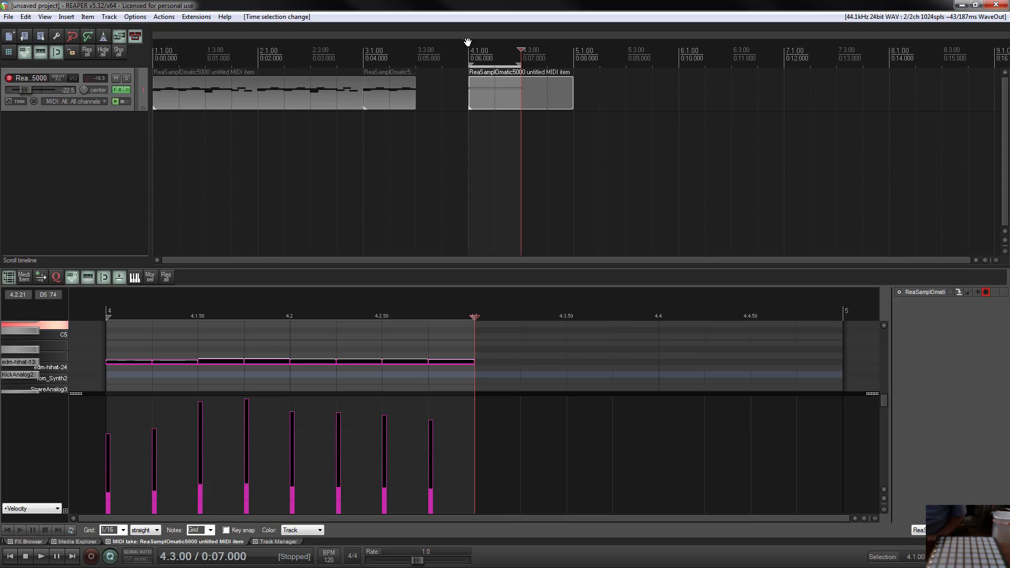
left_click(465, 85)
key("space")
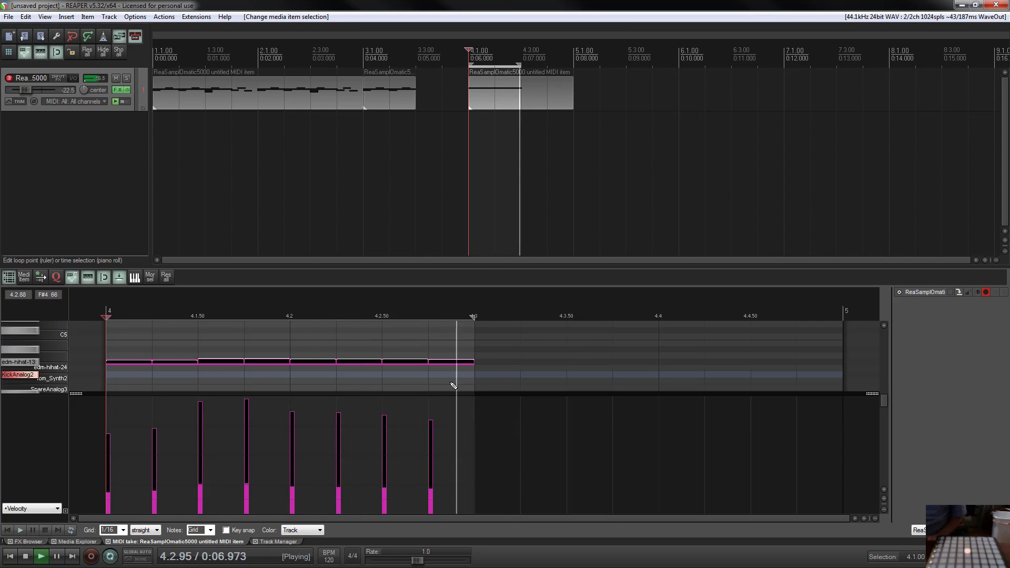
key("space")
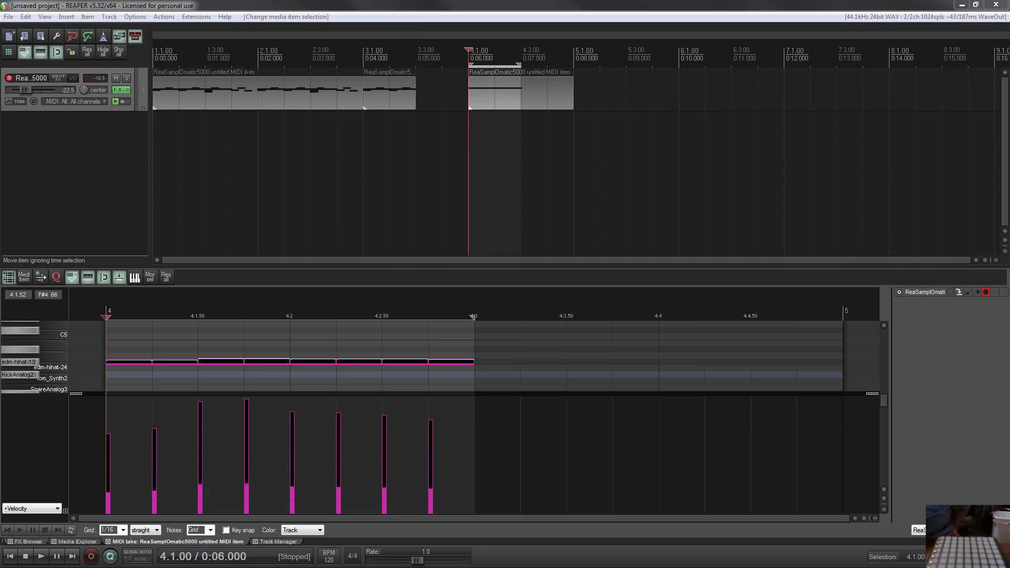
Return the edit cursor to the project start and briefly view the drum track's FX chain.
left_click(207, 90)
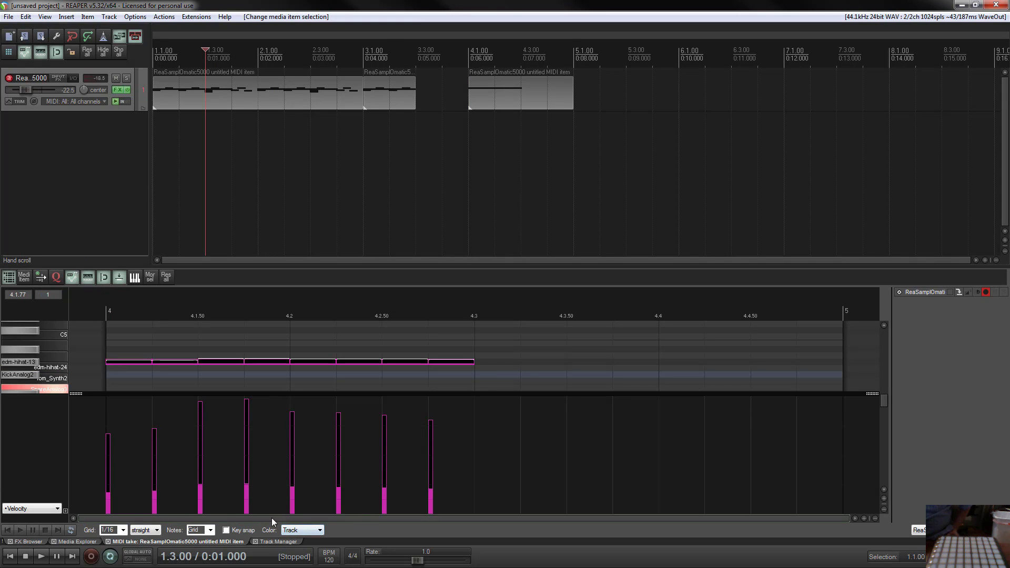
left_click_drag(205, 50, 134, 56)
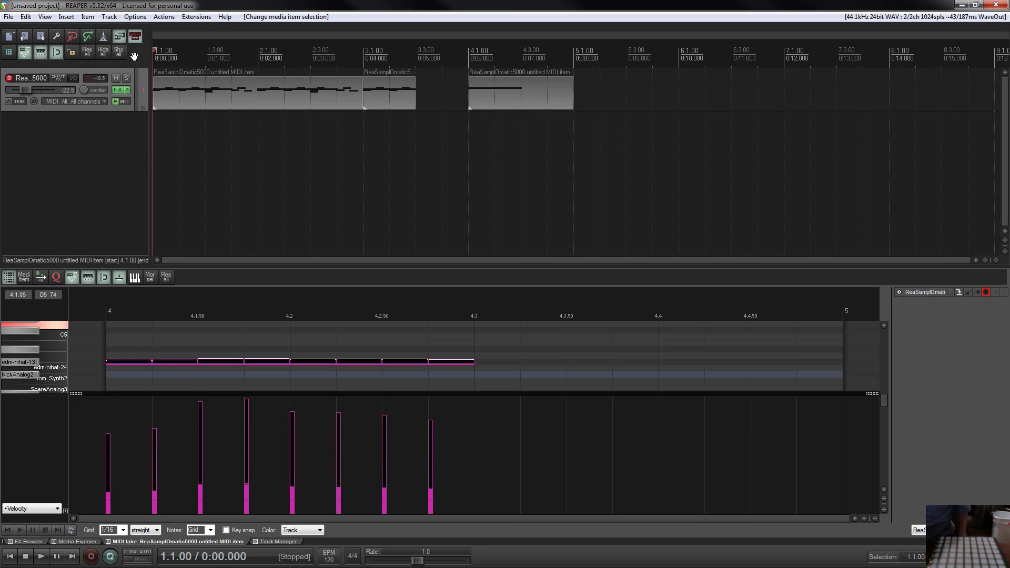
left_click(119, 90)
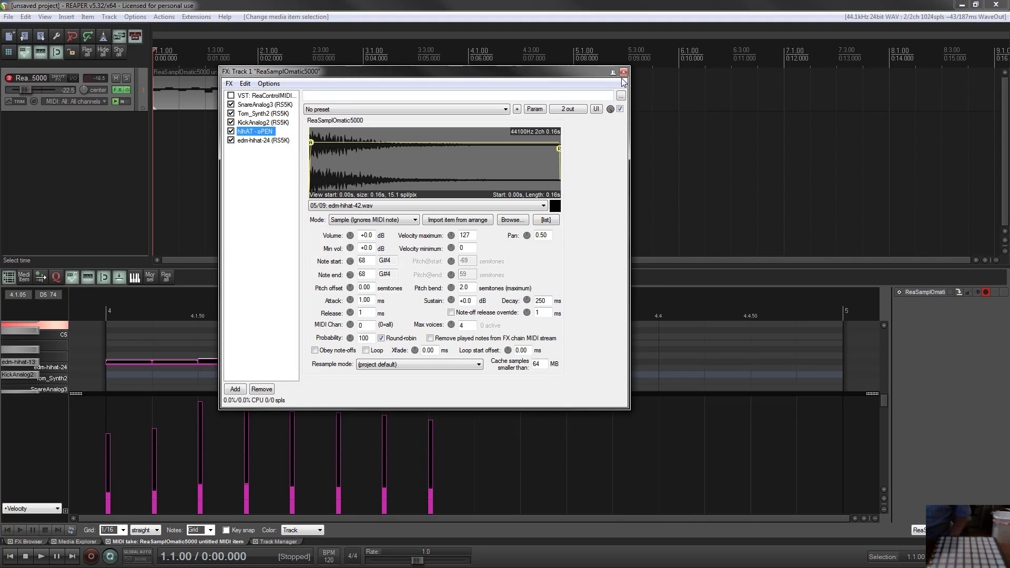
left_click(623, 72)
Filter all plug-ins for "rea" and insert ReaVerb on a new track below the drum track.
right_click(54, 137)
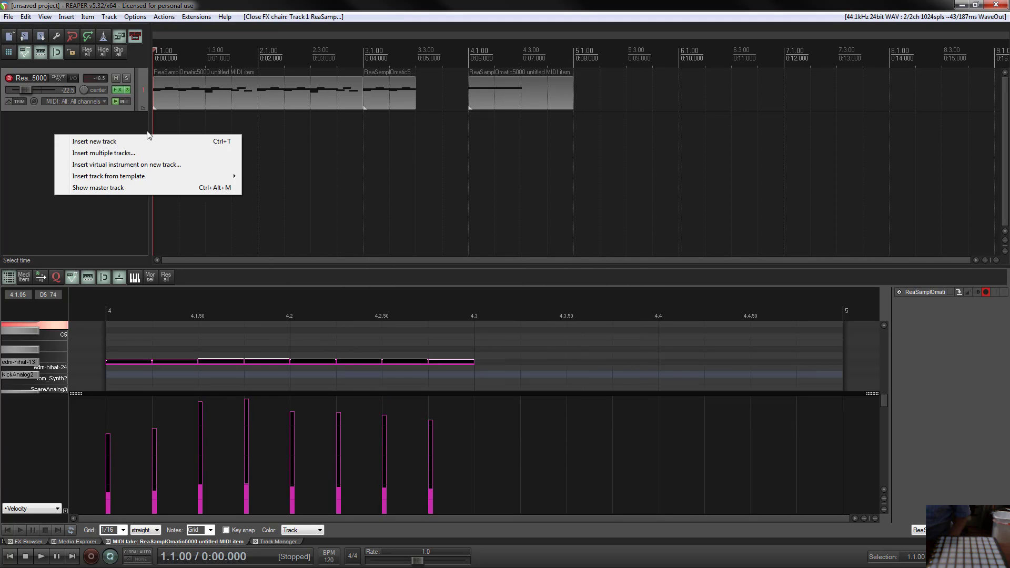
left_click(147, 161)
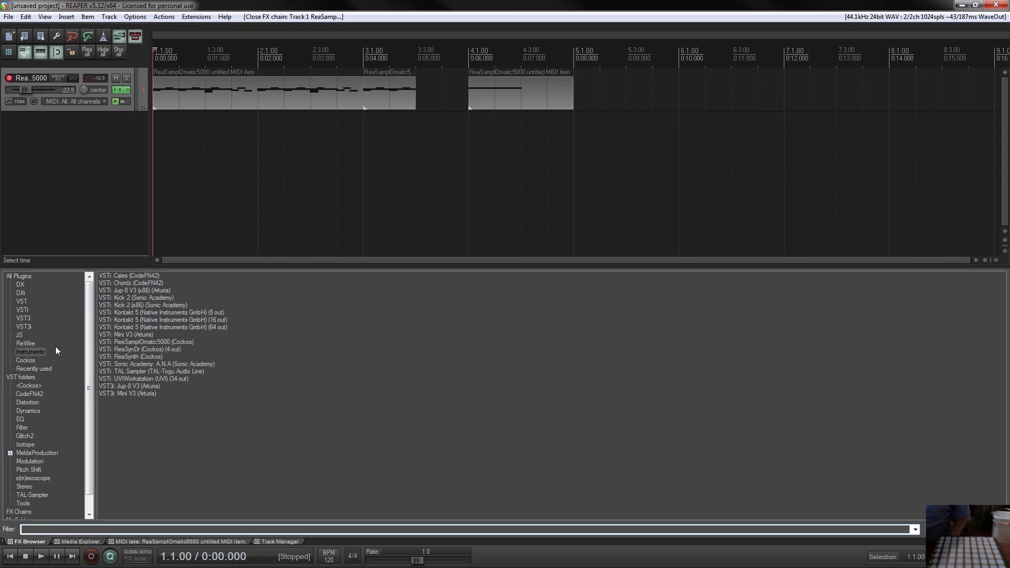
left_click(19, 275)
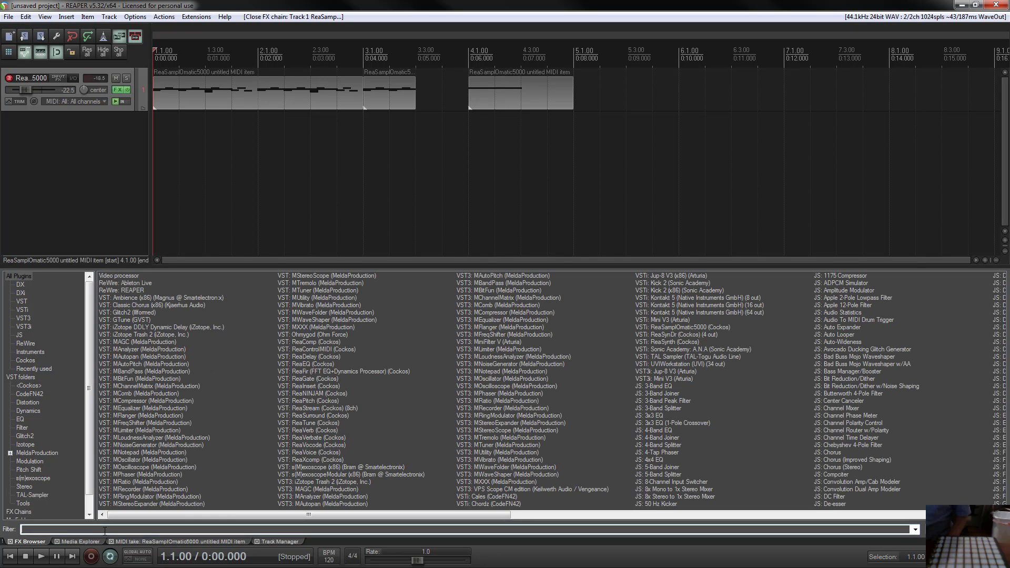
left_click(104, 531)
type("re")
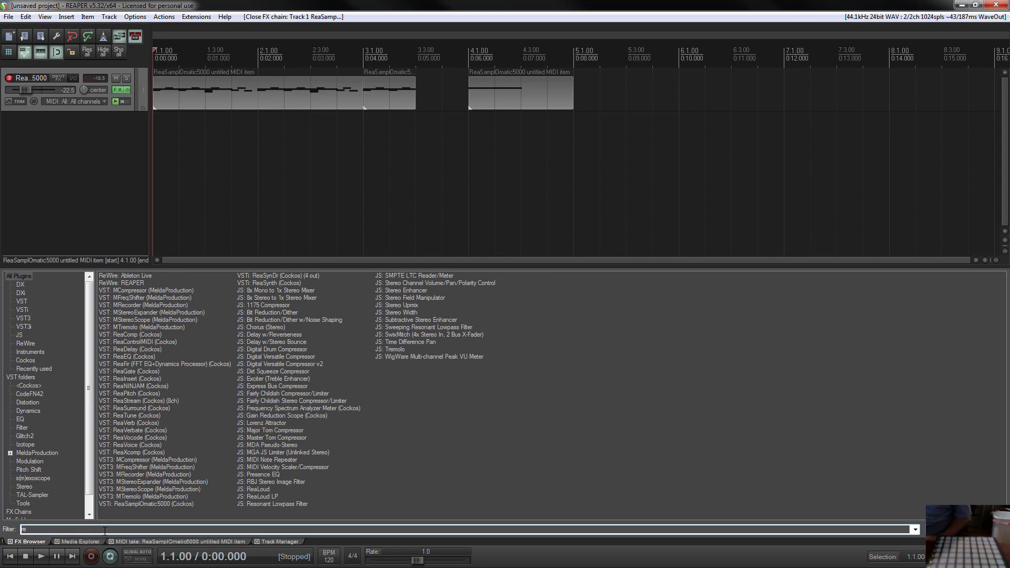
type("v")
key("BackSpace")
type("a")
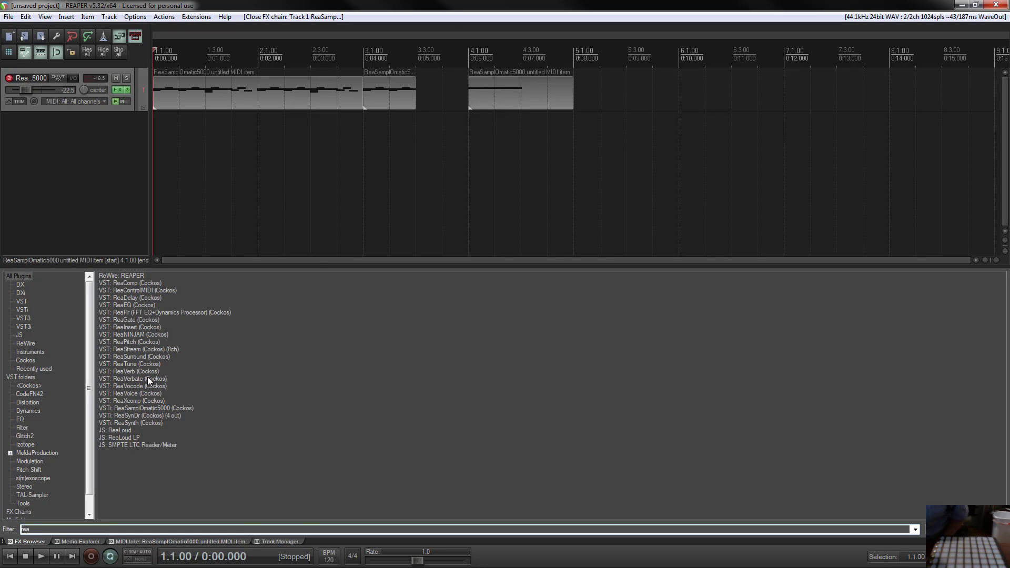
double_click(124, 371)
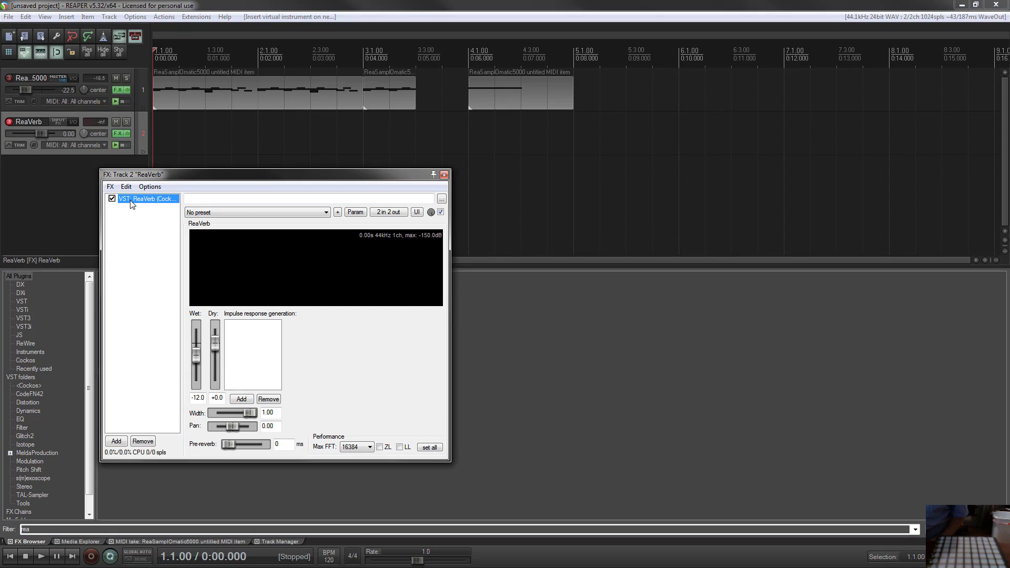
Add ReaVerbate to the new reverb track's FX chain and remove ReaVerb from it.
left_click_drag(143, 178, 326, 154)
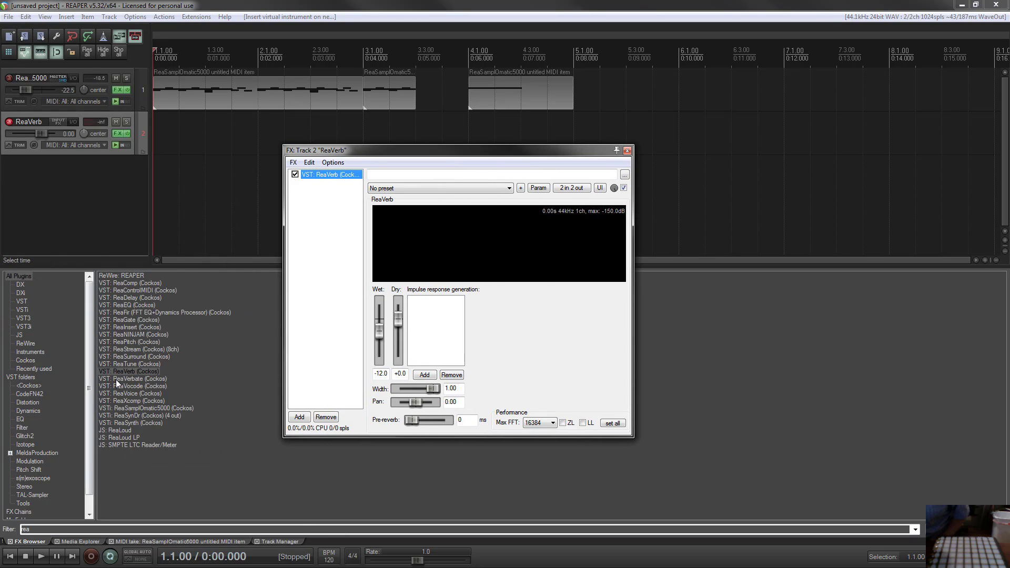
left_click_drag(116, 380, 316, 189)
left_click(326, 174)
right_click(316, 175)
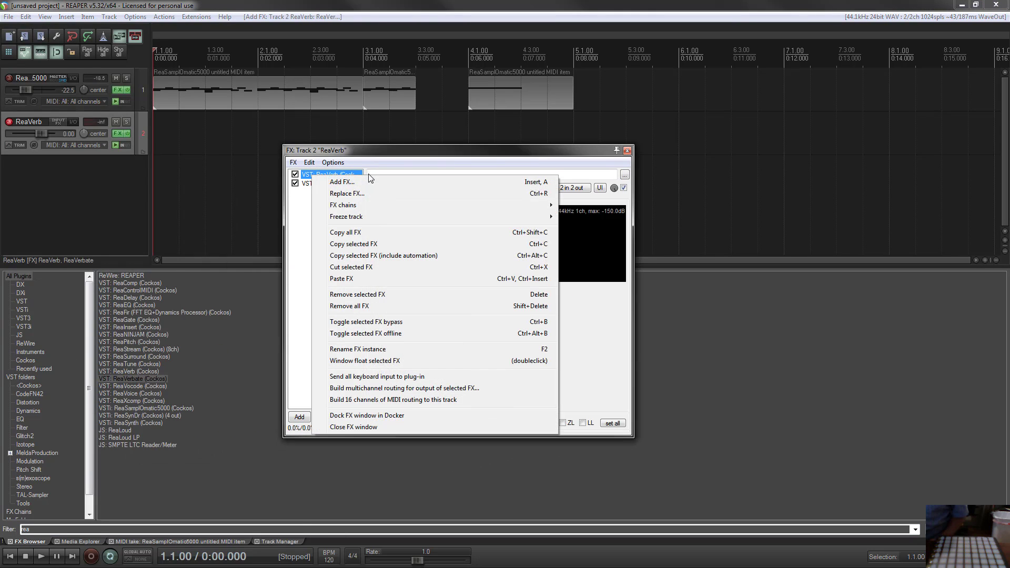
left_click(368, 295)
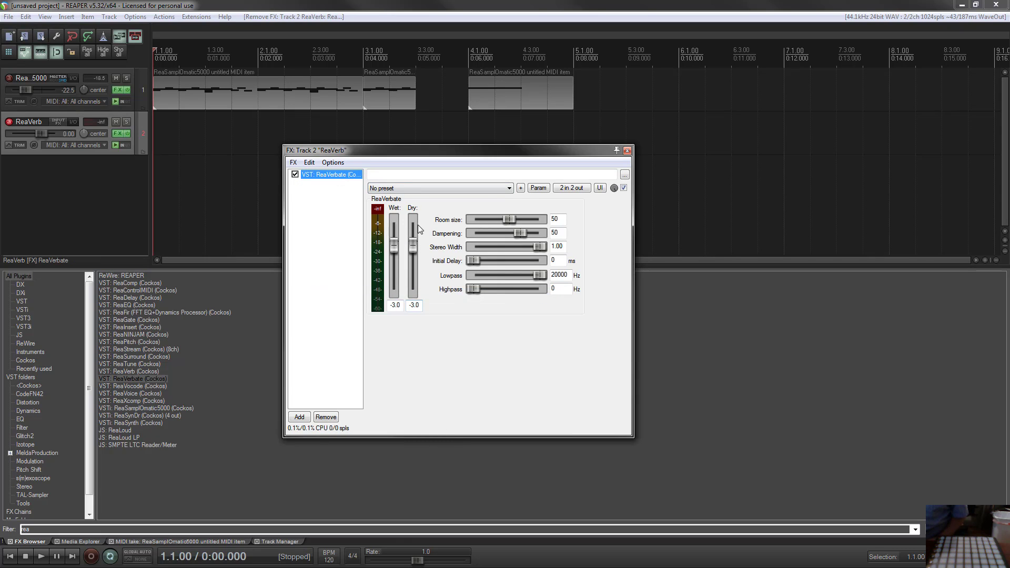
Look through the ReaVerbate presets without choosing one and close the reverb track's FX window.
left_click(411, 188)
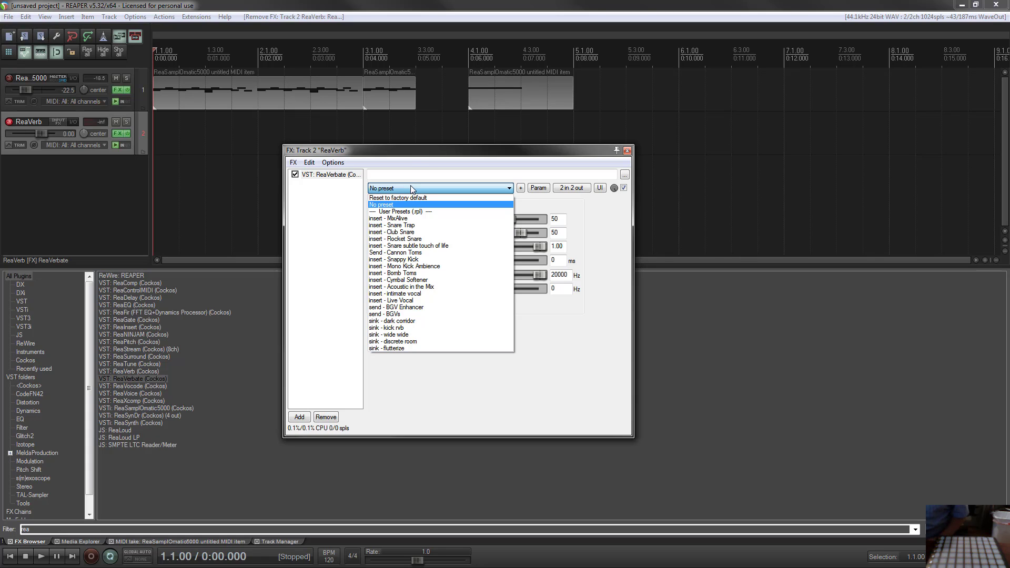
left_click(411, 157)
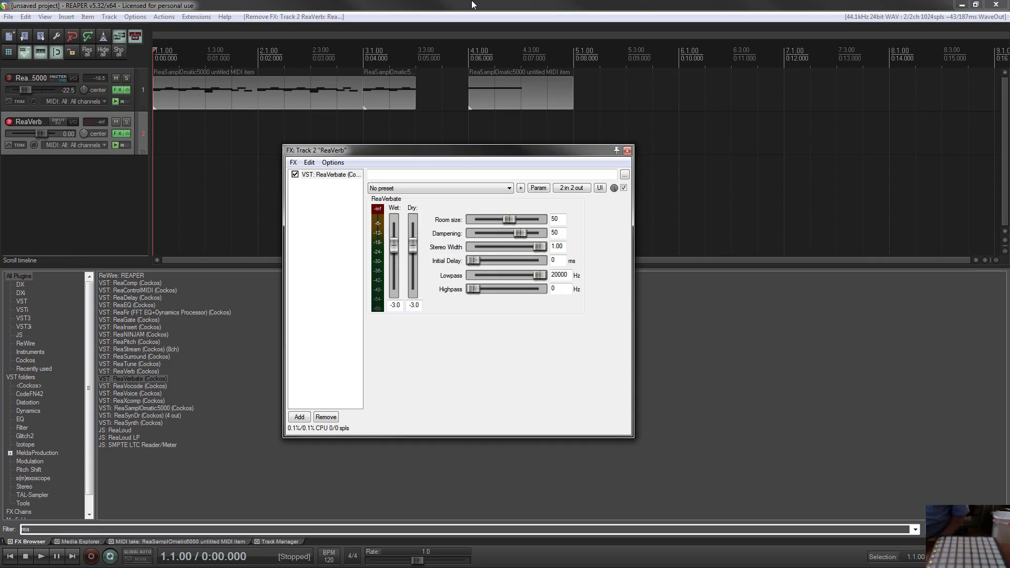
left_click(628, 151)
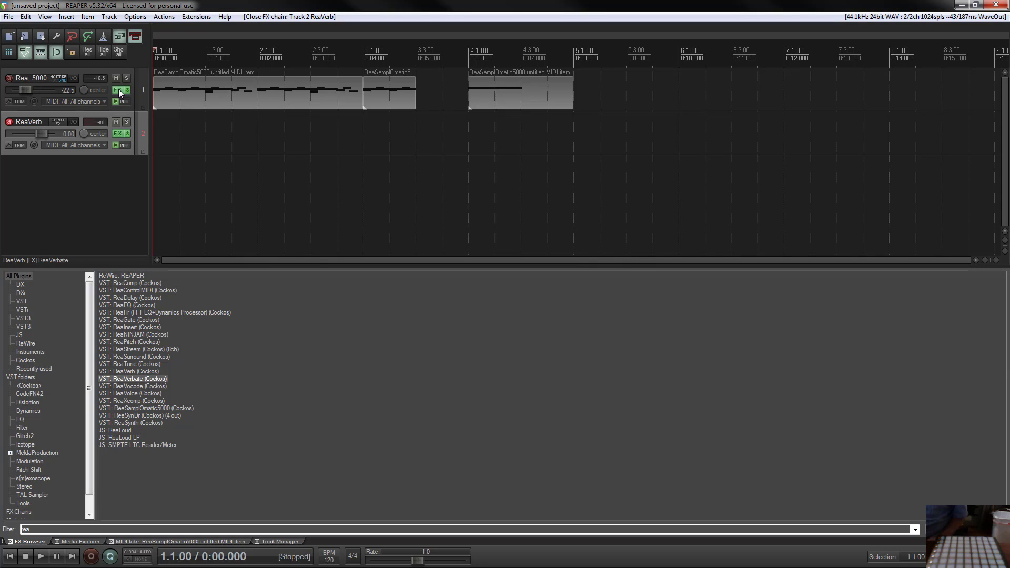
Open the drum track's KickAnalog2 sampler and routing settings side by side, and examine the track channel options.
left_click(119, 89)
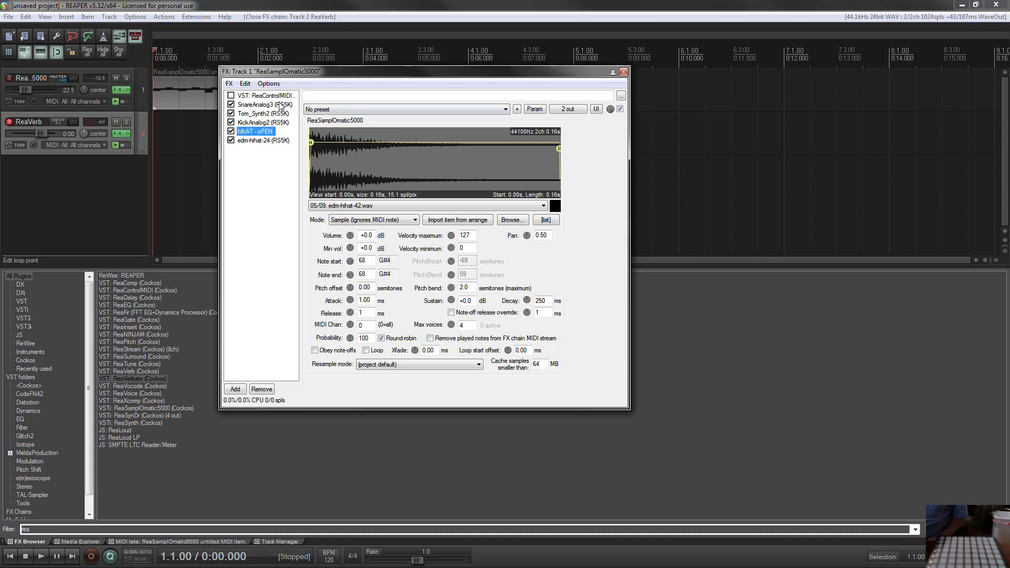
left_click(263, 122)
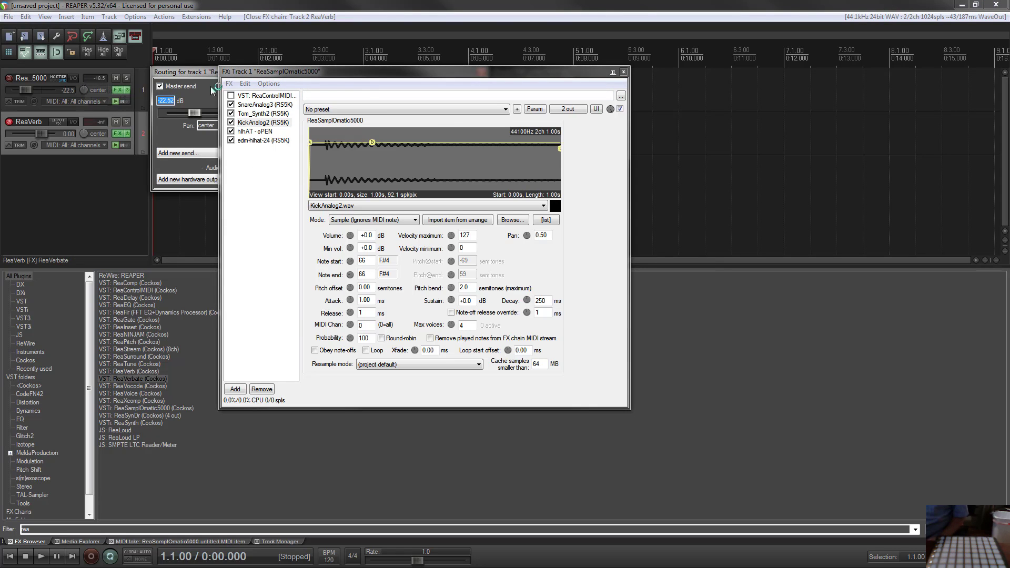
left_click_drag(288, 72, 535, 184)
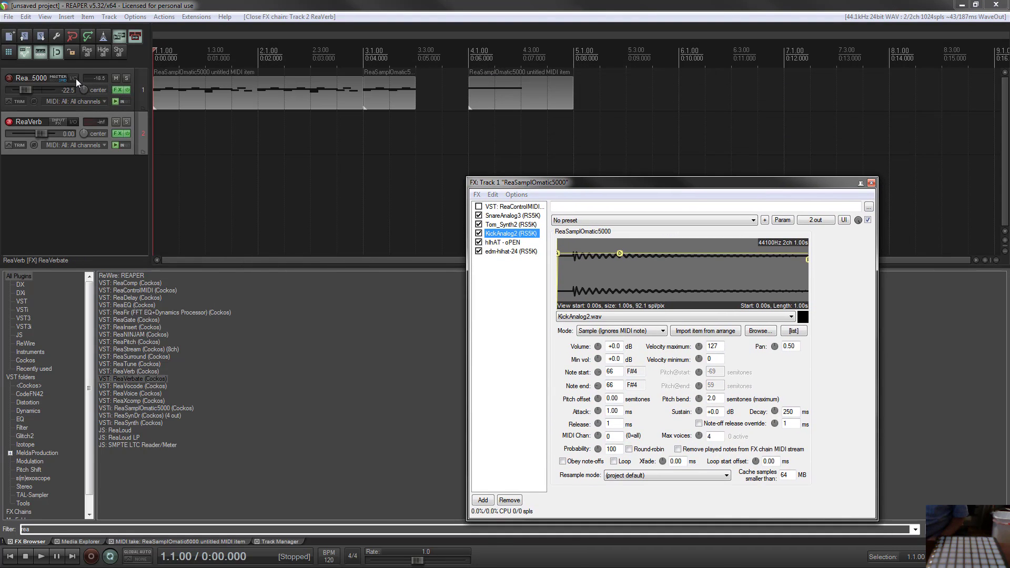
left_click(74, 78)
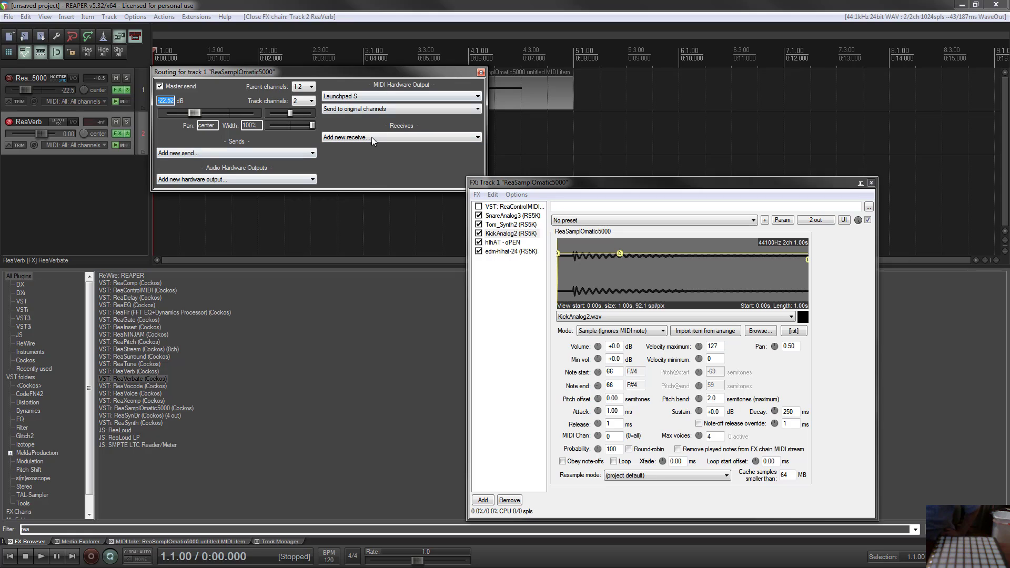
left_click(310, 102)
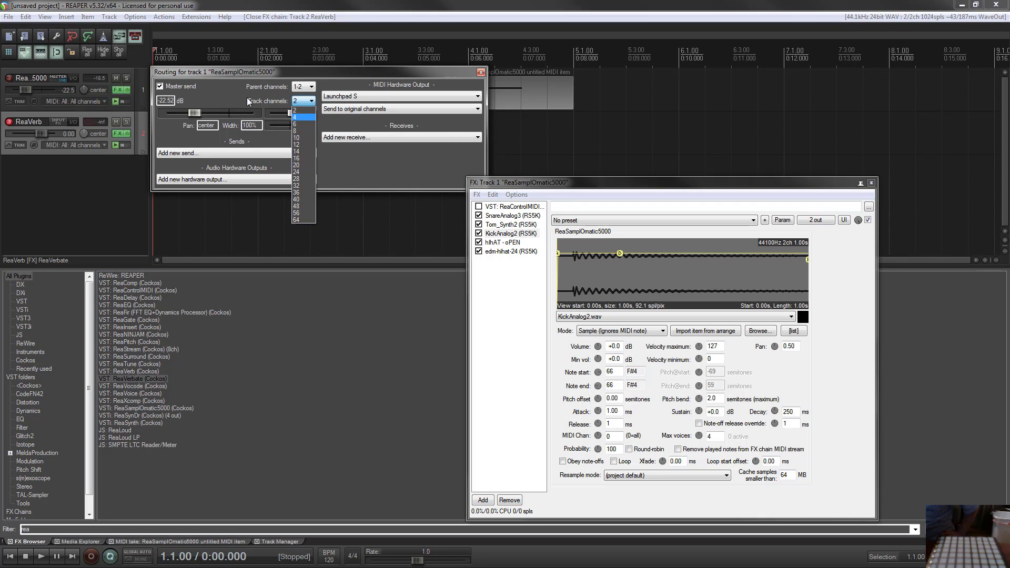
left_click(776, 251)
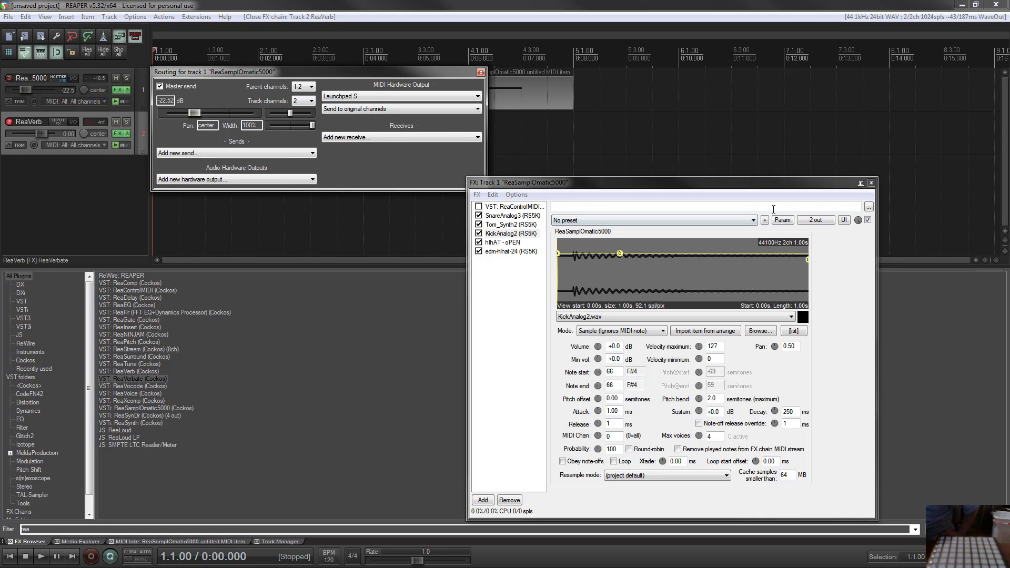
Add channels 3 and 4 to KickAnalog2's output pins, send VST Out 1 to 3 and Out 2 to 4, and check the drum track's routing.
left_click(519, 233)
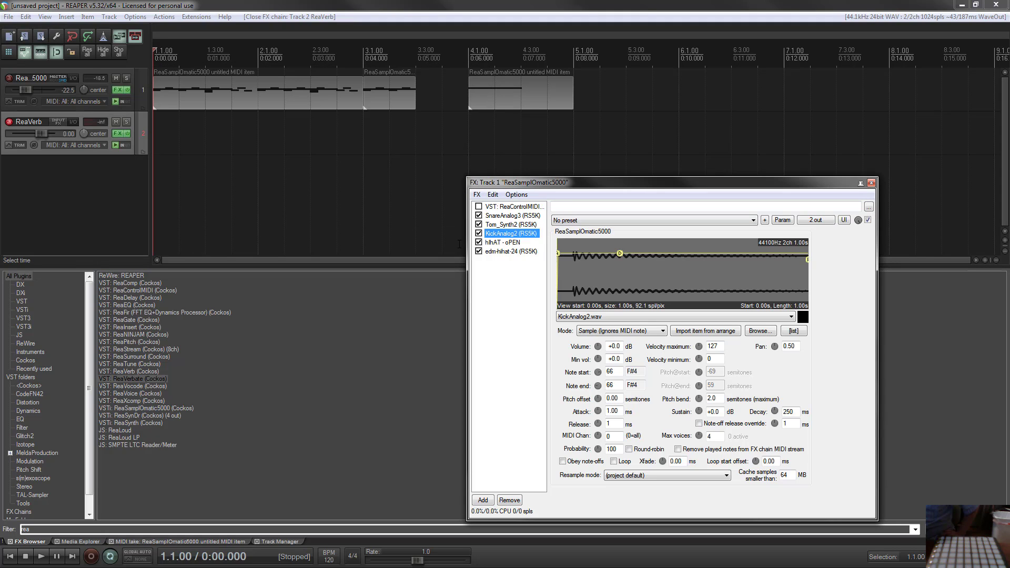
left_click(815, 221)
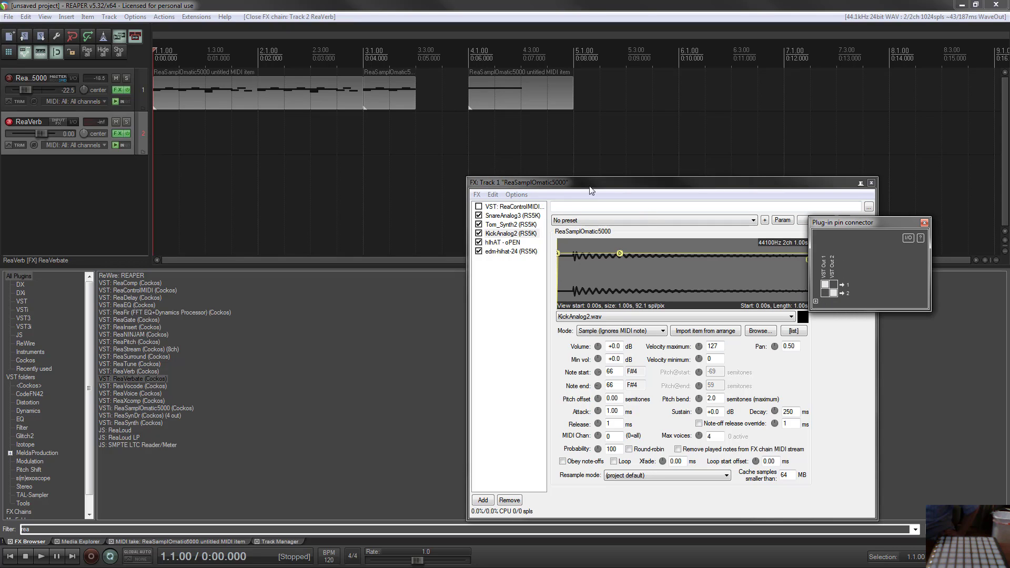
left_click(817, 302)
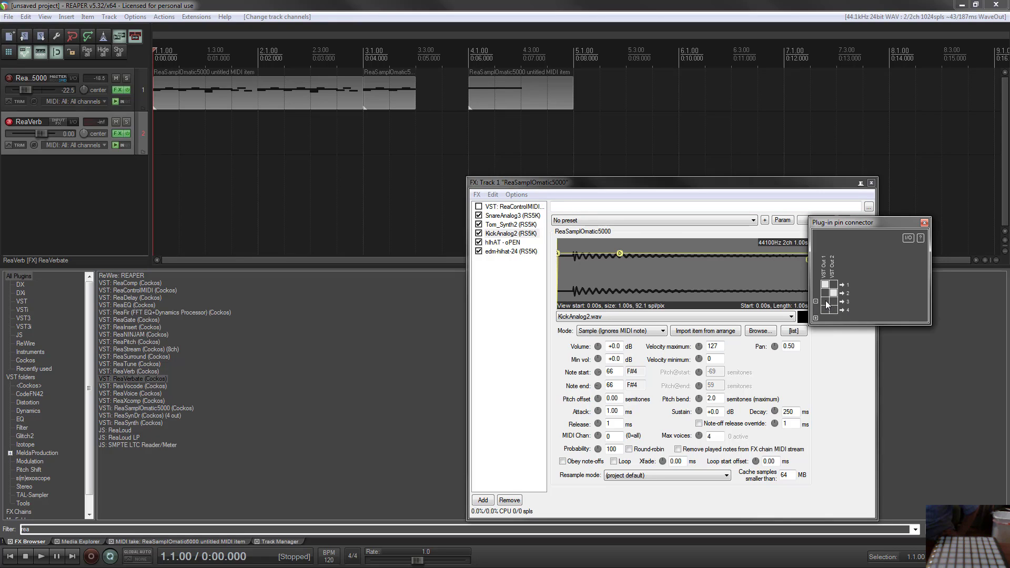
left_click(826, 301)
left_click(834, 310)
left_click(834, 292)
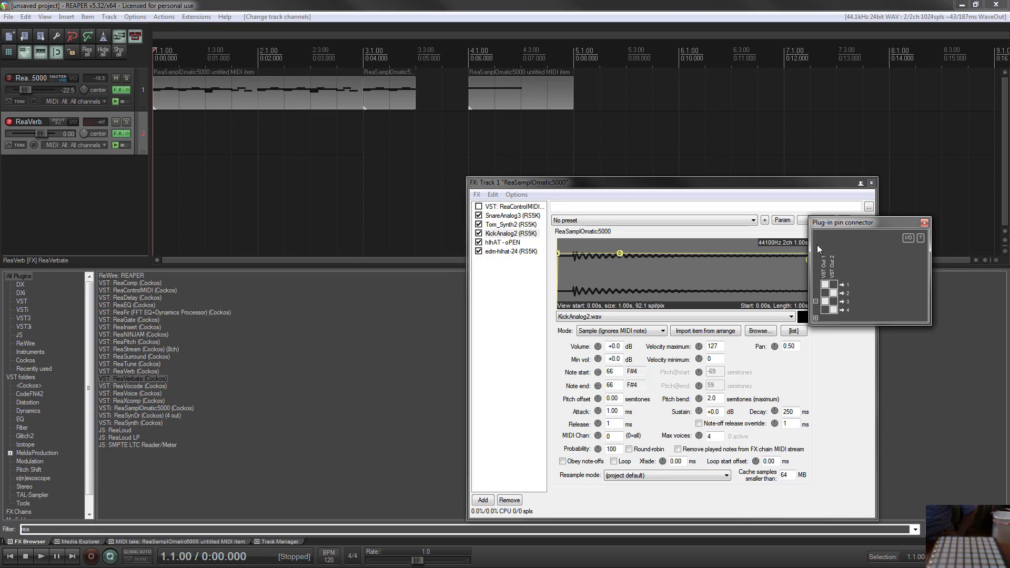
left_click(924, 222)
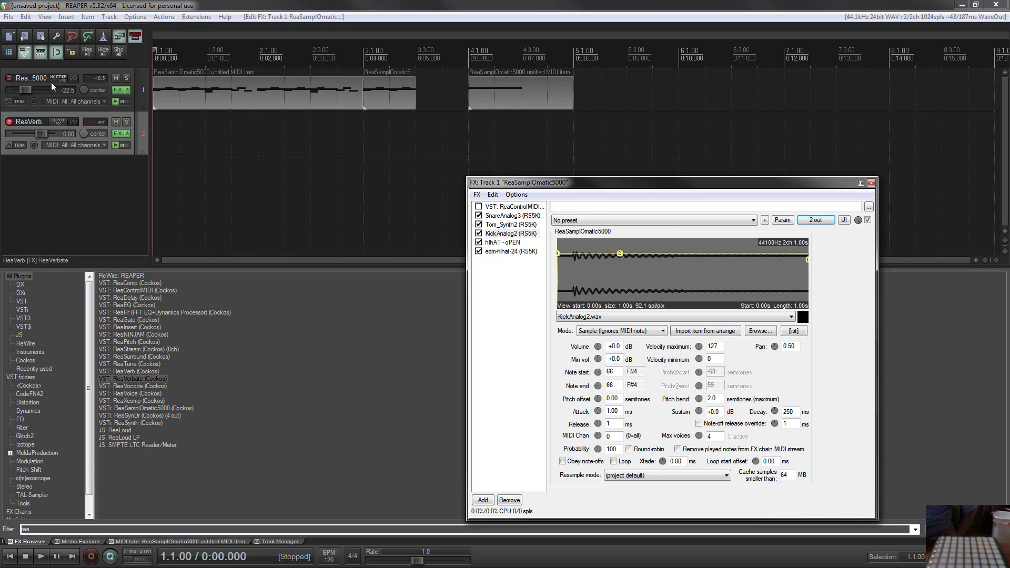
left_click(73, 78)
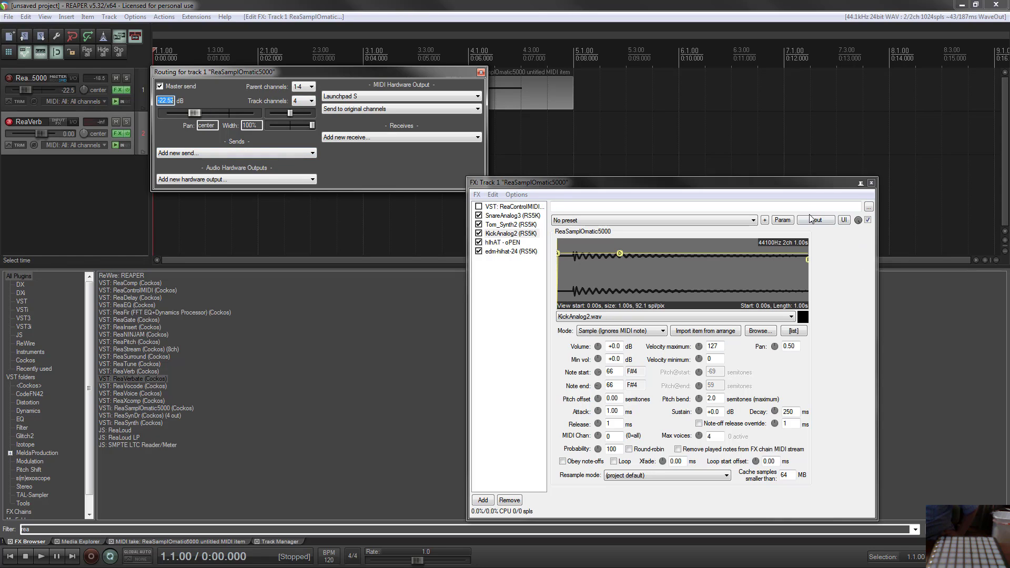
left_click(481, 73)
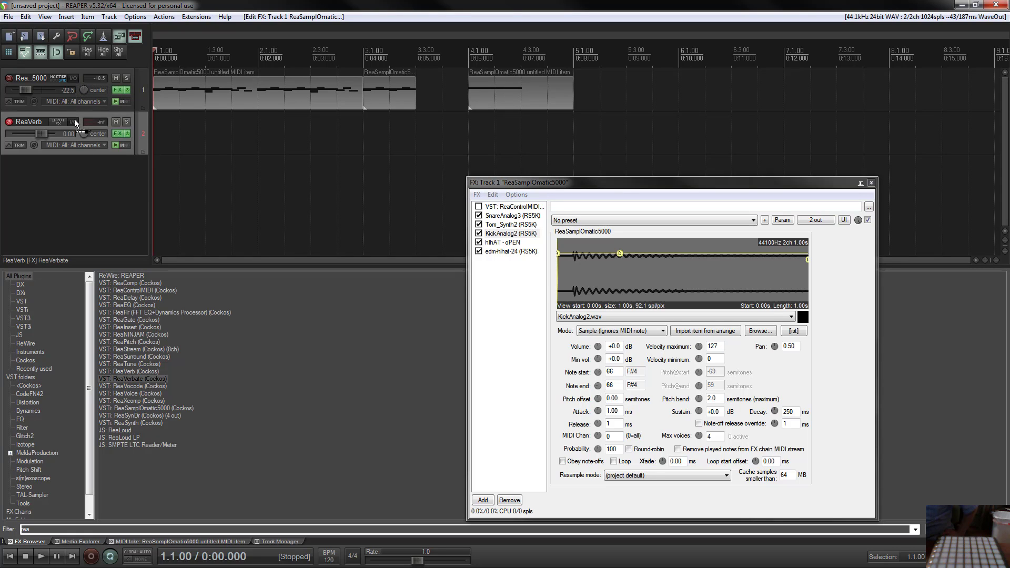
Add a send from the drum track to the ReaVerb track with MIDI set to None and stereo audio source 3/4.
left_click_drag(75, 120, 75, 121)
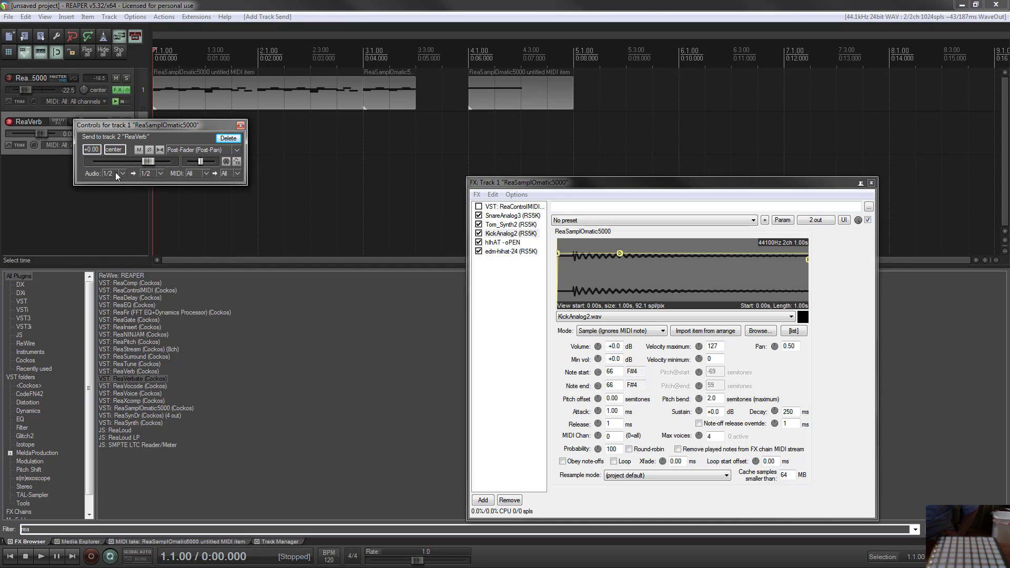
left_click(205, 173)
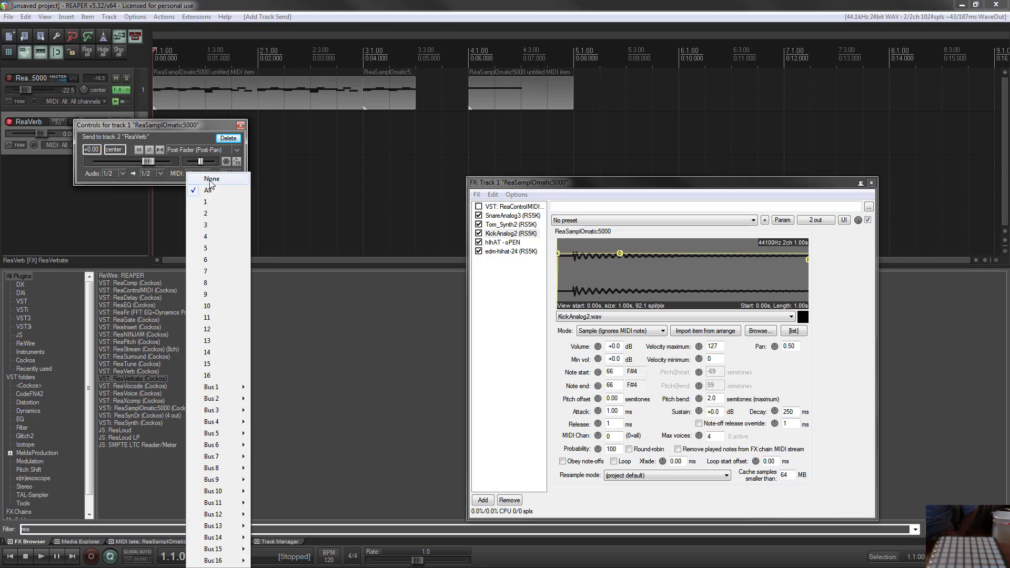
left_click(245, 180)
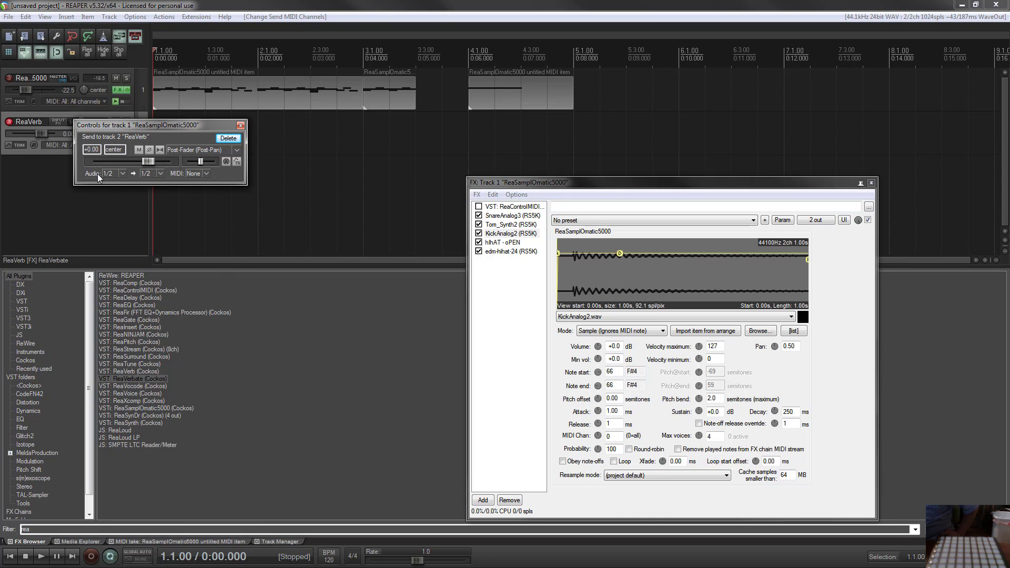
left_click(126, 174)
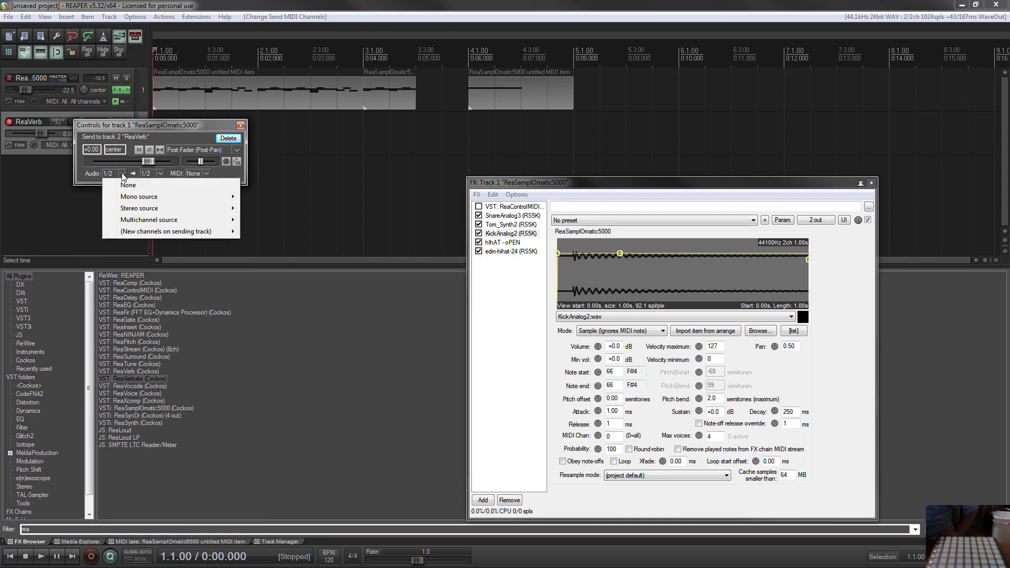
mouse_move(127, 209)
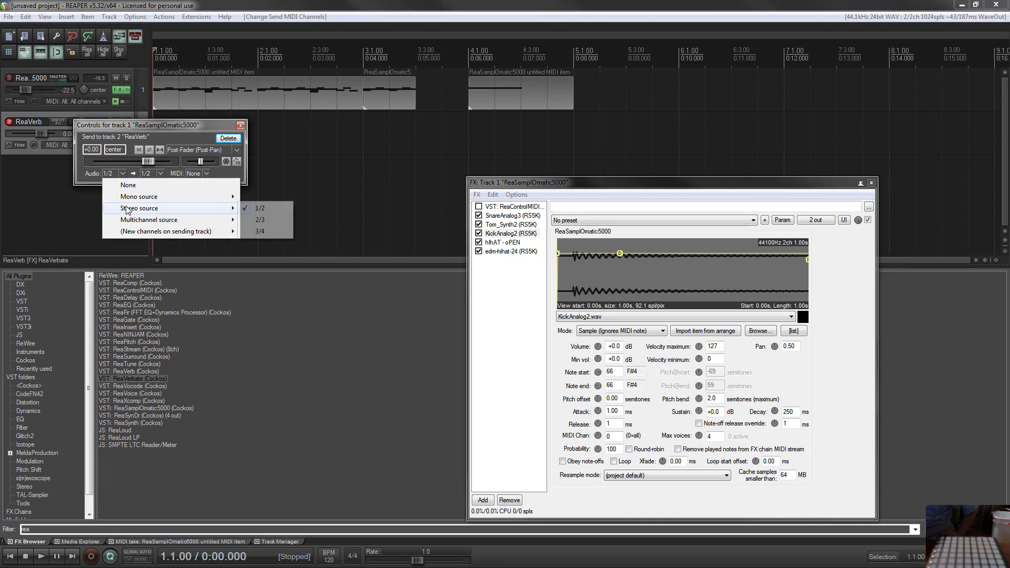
left_click(277, 233)
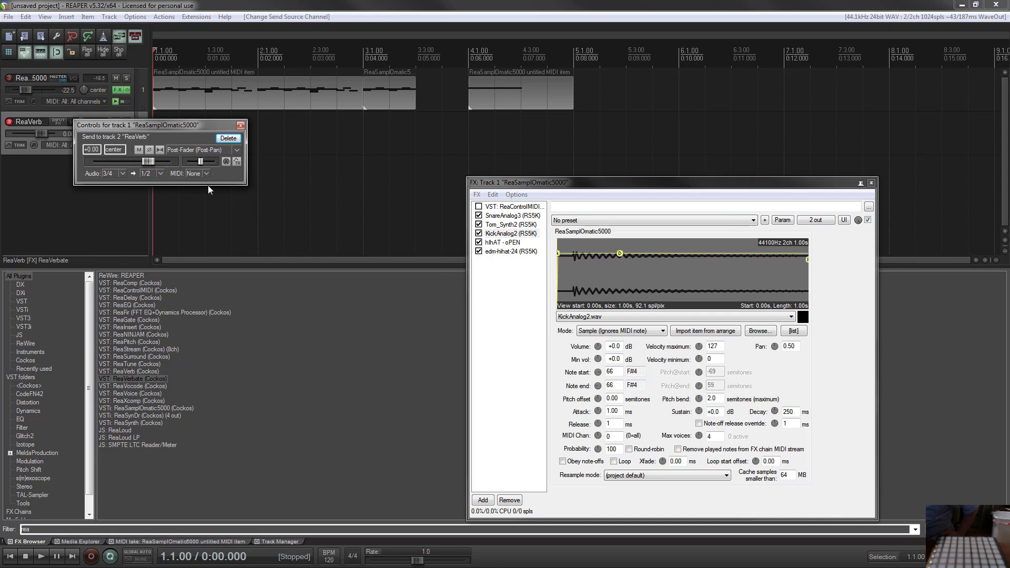
left_click(240, 127)
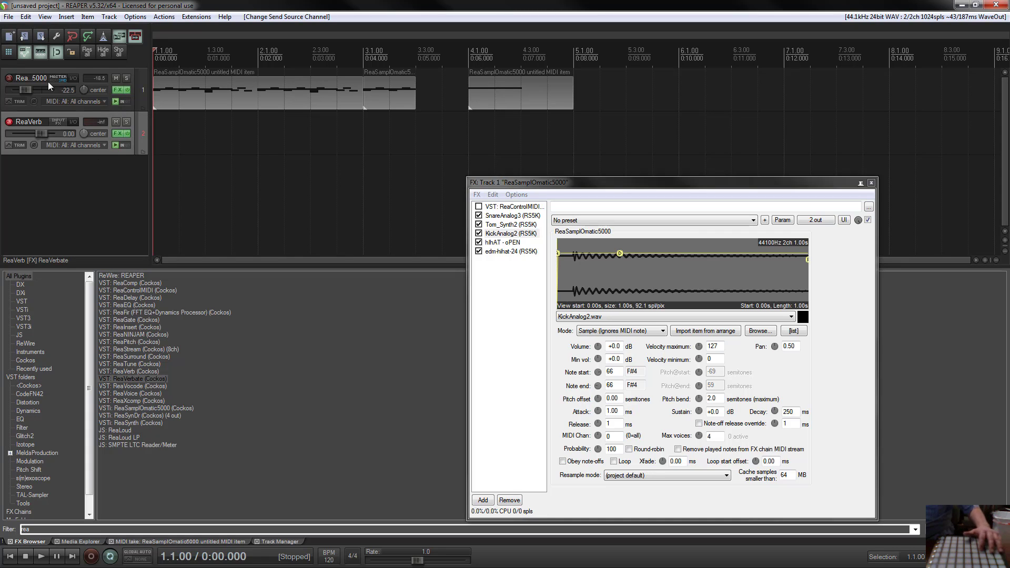
Arm the drum track for recording and raise ReaVerbate's wet level on the reverb track to +12.0.
left_click(9, 77)
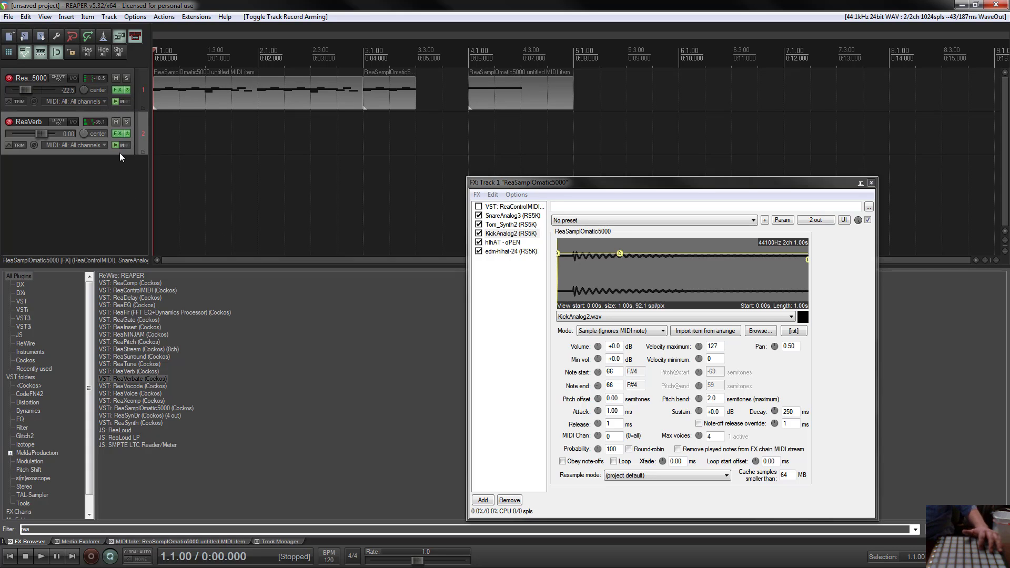
left_click(118, 134)
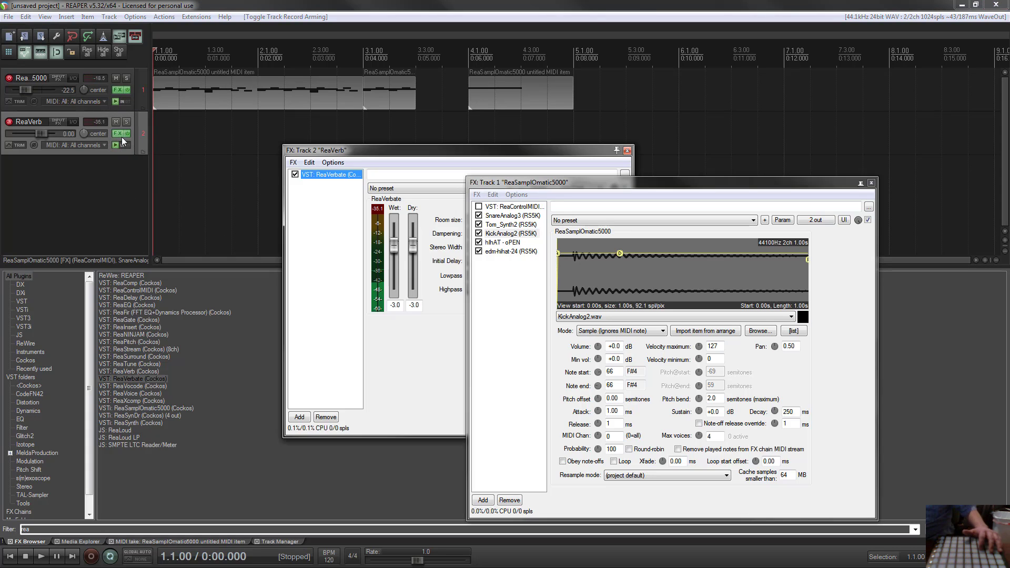
left_click_drag(393, 245, 394, 221)
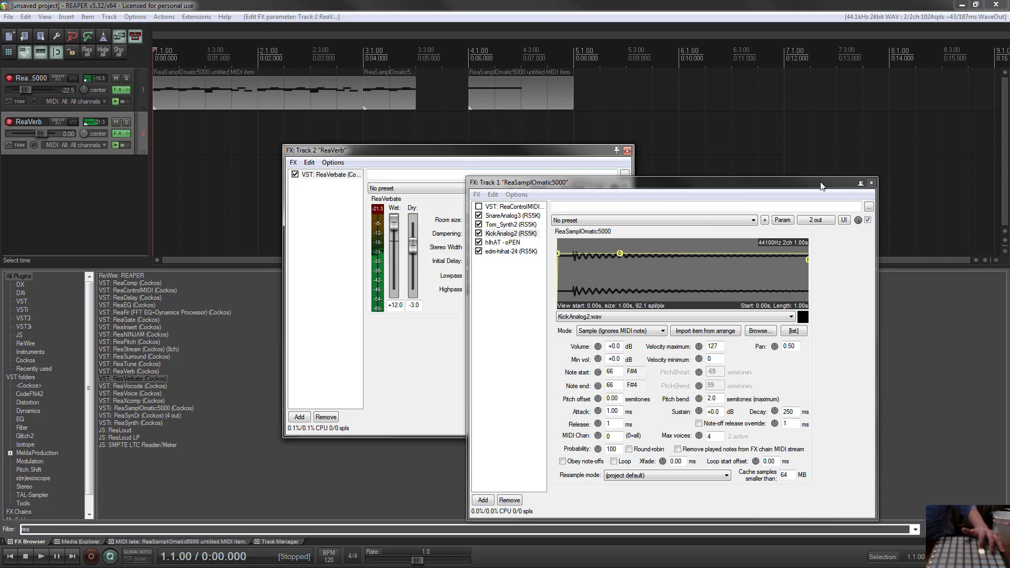
Move both FX windows clear of the track controls, keeping the drum sampler window in front of the ReaVerbate window.
left_click_drag(822, 185, 912, 131)
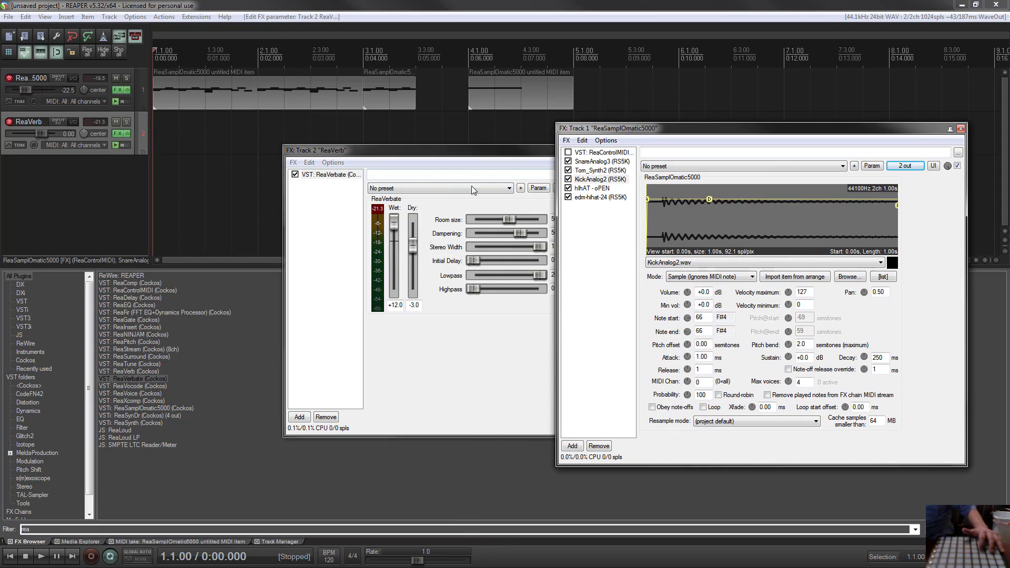
left_click(448, 157)
left_click_drag(360, 149, 238, 137)
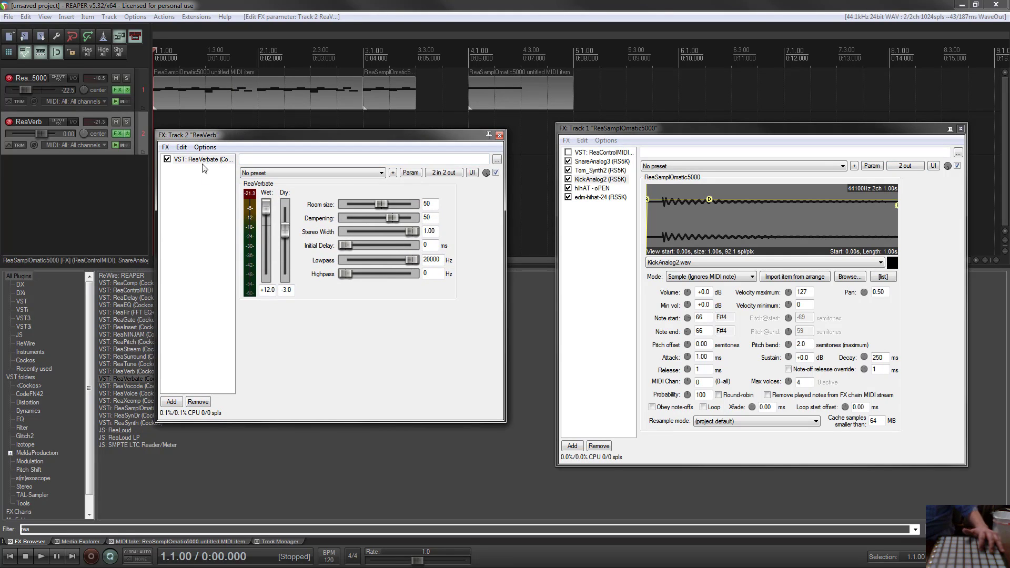
left_click(333, 175)
left_click(478, 134)
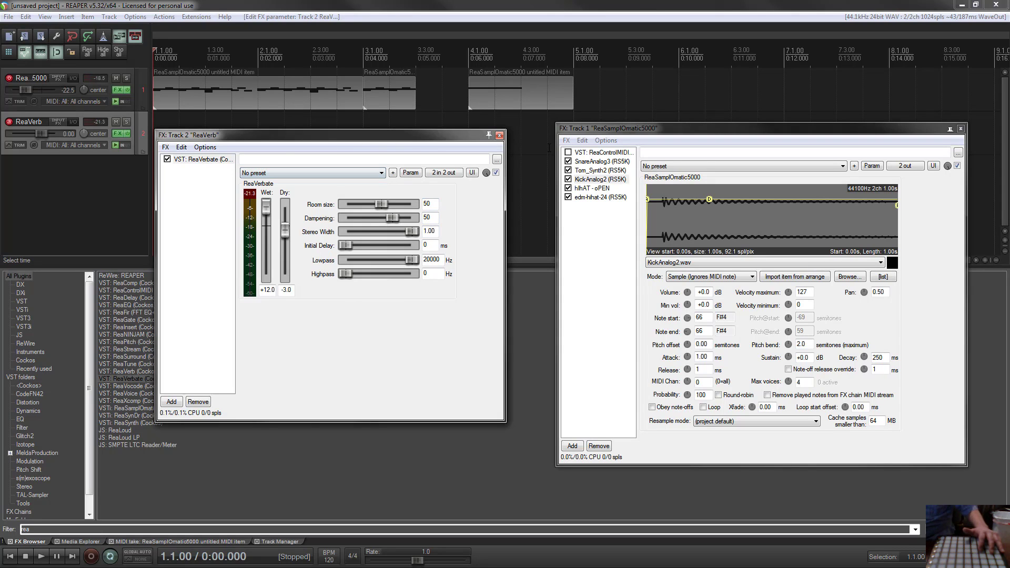
left_click_drag(429, 138, 816, 154)
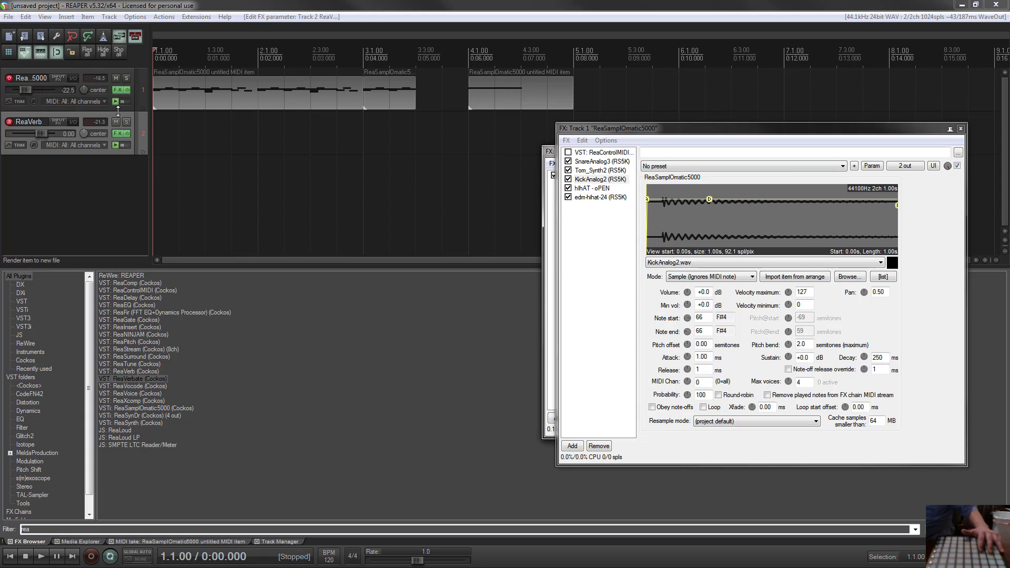
Lower the drum track's send to the ReaVerb track to -10.77 dB in its routing settings.
left_click(73, 78)
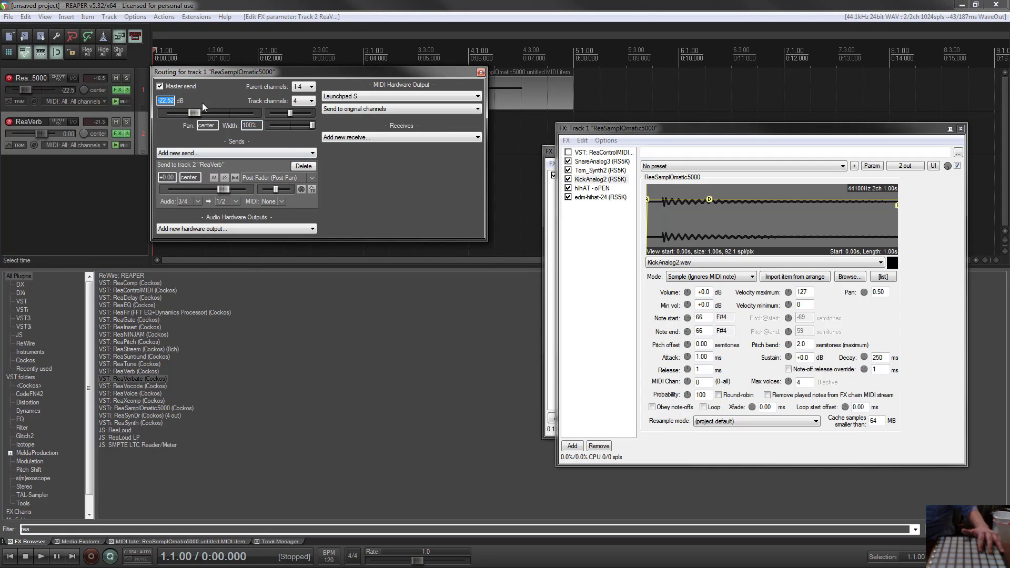
left_click(481, 72)
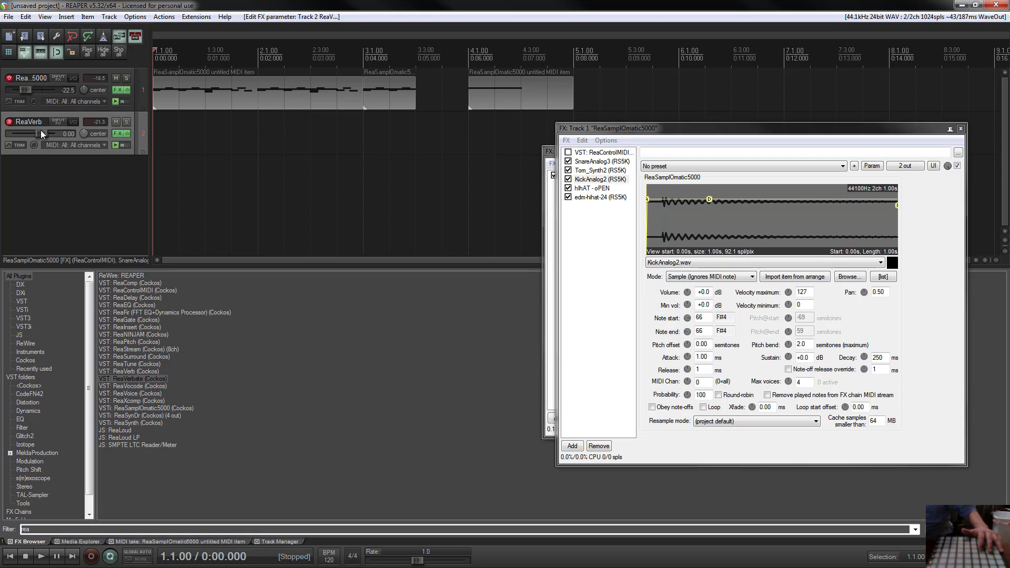
left_click(75, 79)
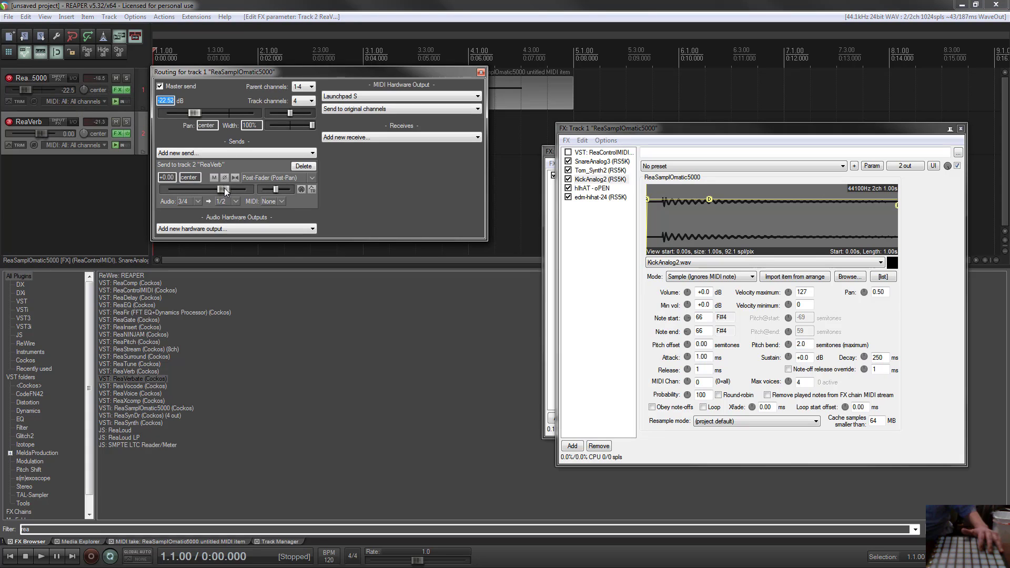
left_click(208, 189)
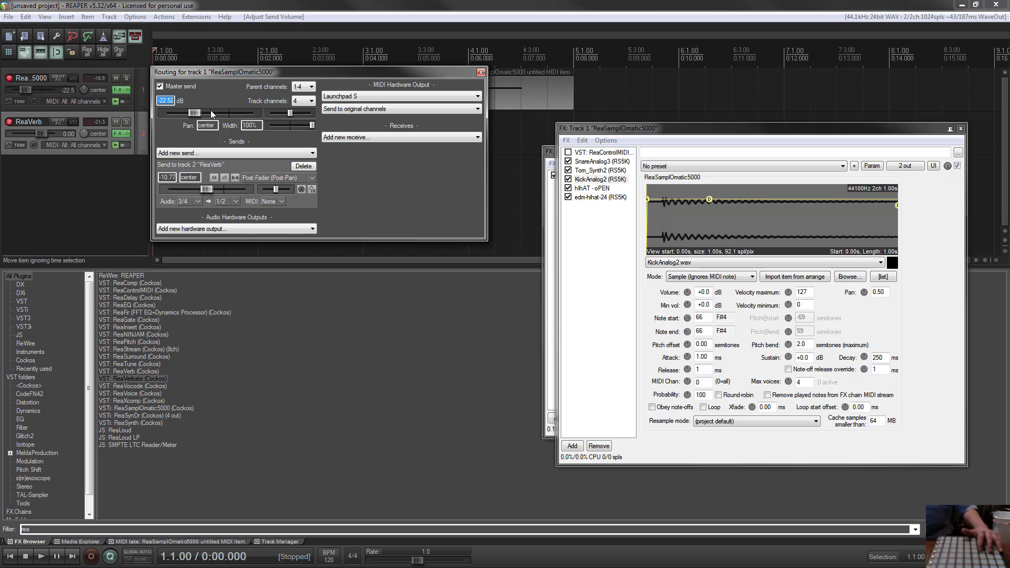
Toggle KickAnalog2's direct output pins for channels 1 and 2 in the plug-in pin connector.
left_click(905, 165)
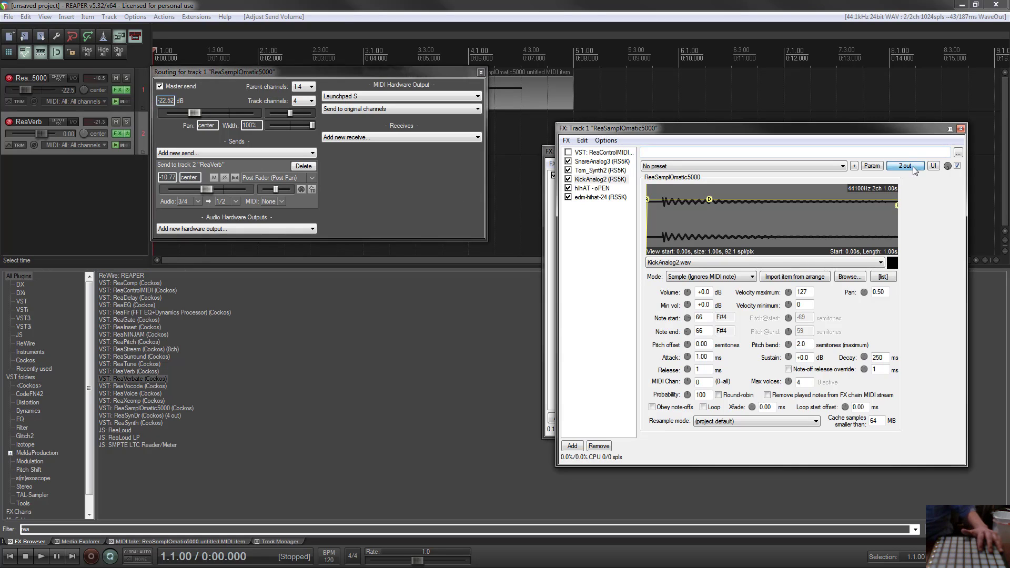
left_click(906, 233)
left_click(914, 241)
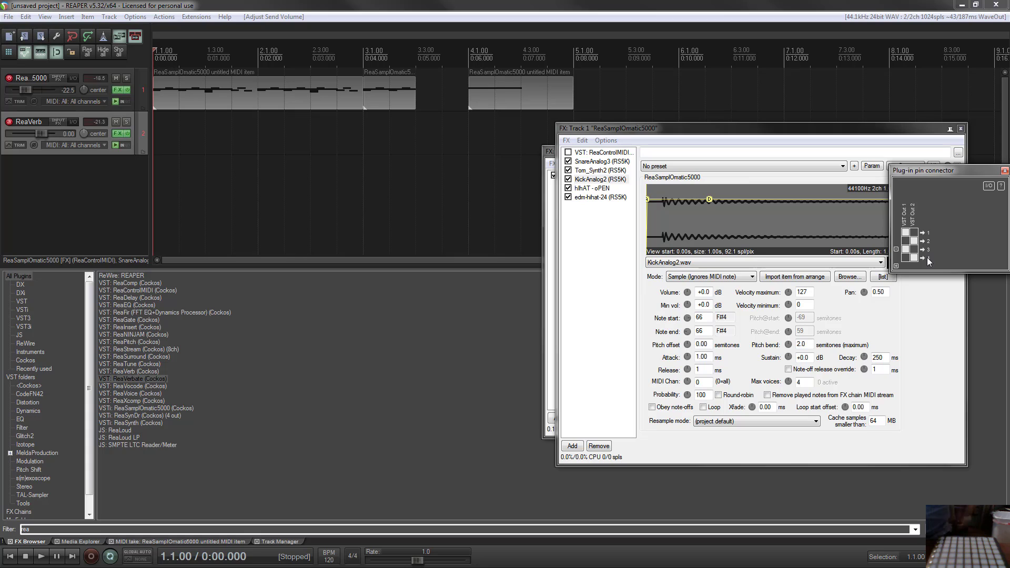
Bring up the ReaVerbate settings, play the drum arrangement from the project start, and stop playback.
left_click(549, 152)
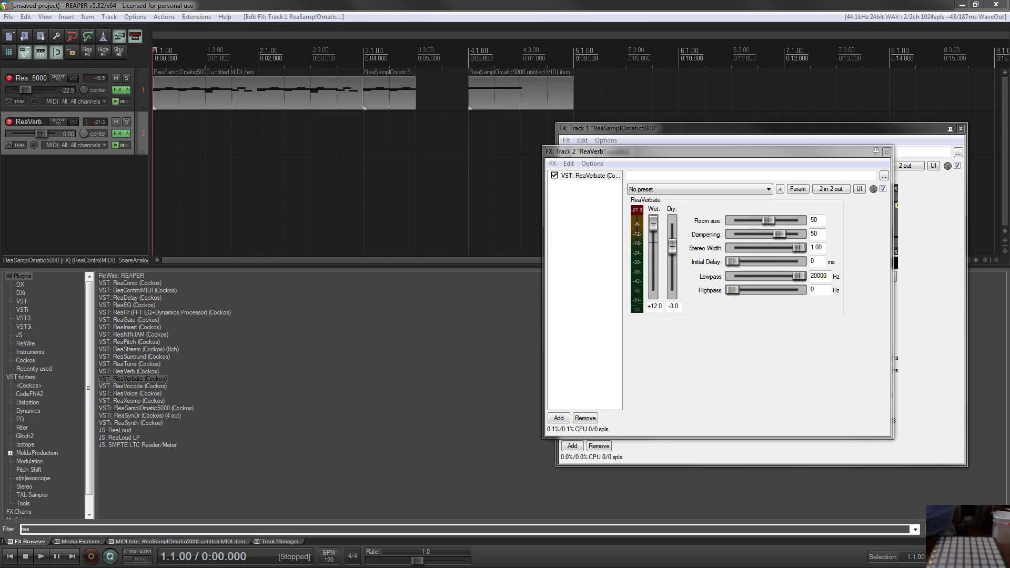
left_click(14, 562)
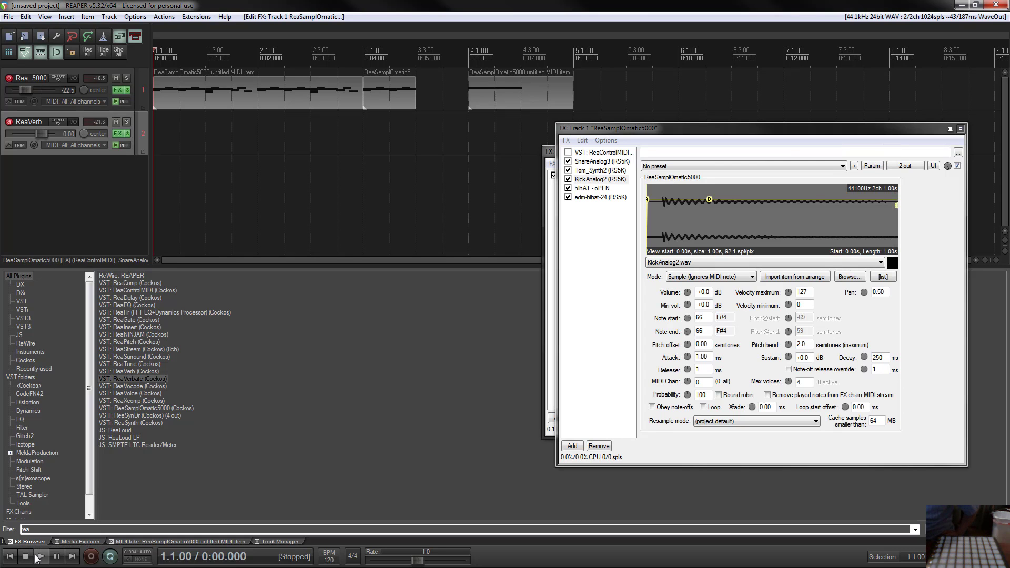
left_click(41, 559)
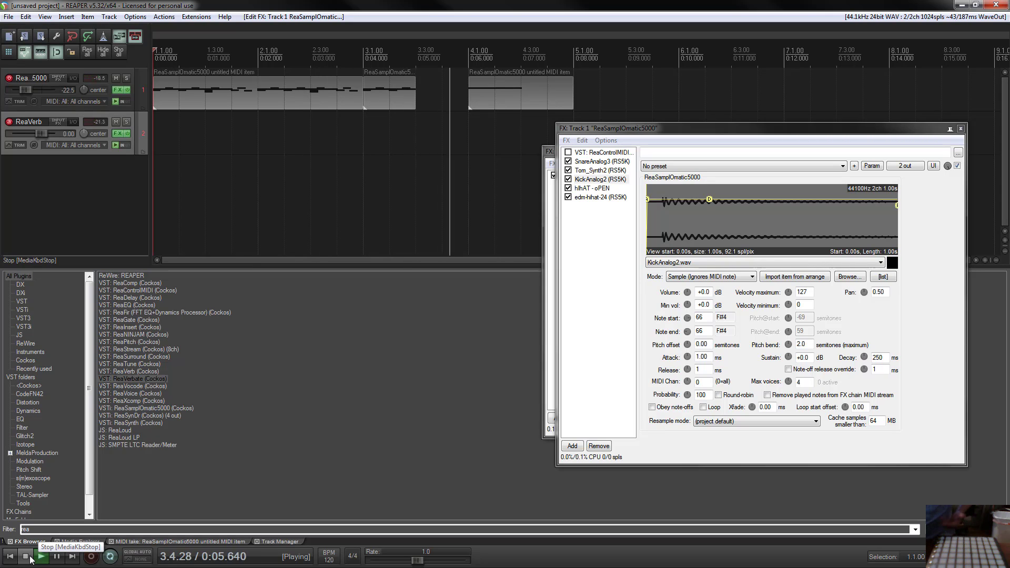
left_click(30, 559)
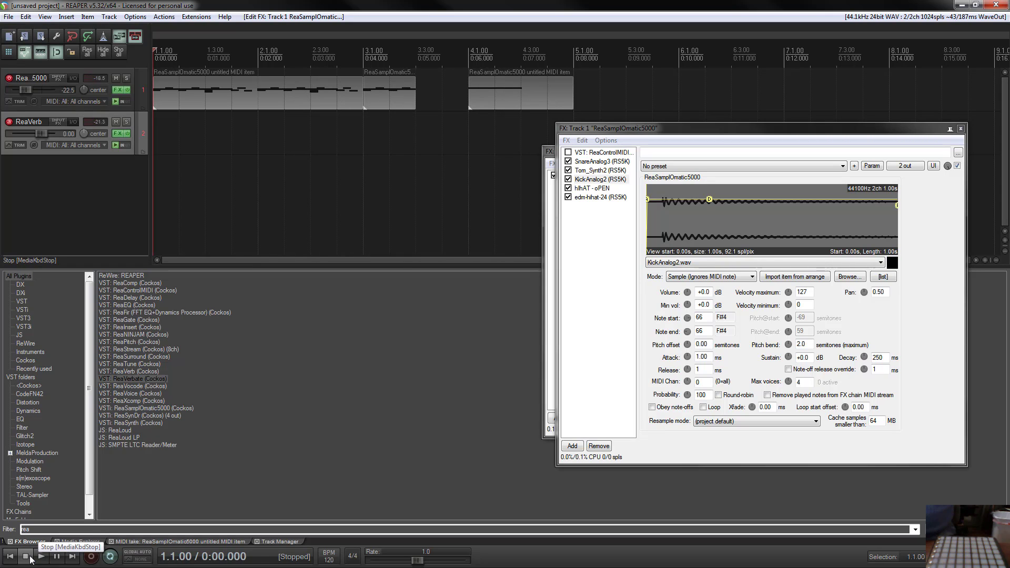